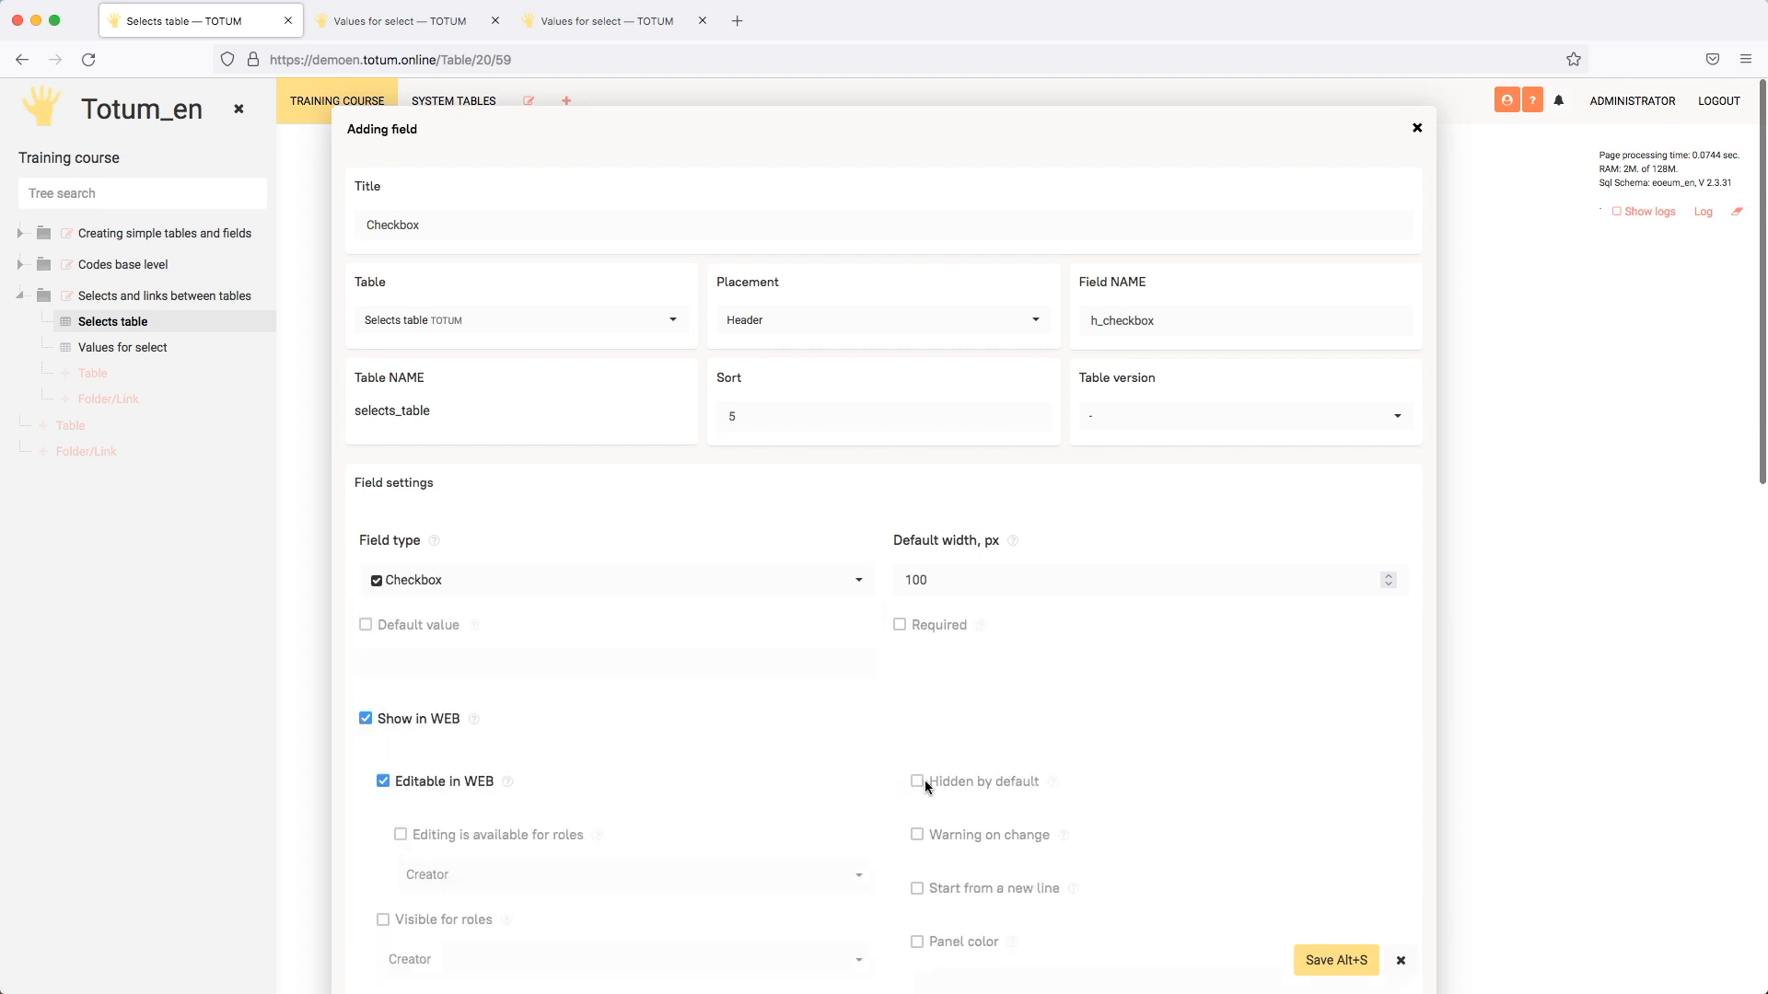
Step: Save the new Checkbox field in the Selects table header and try toggling its value
left_click(1335, 960)
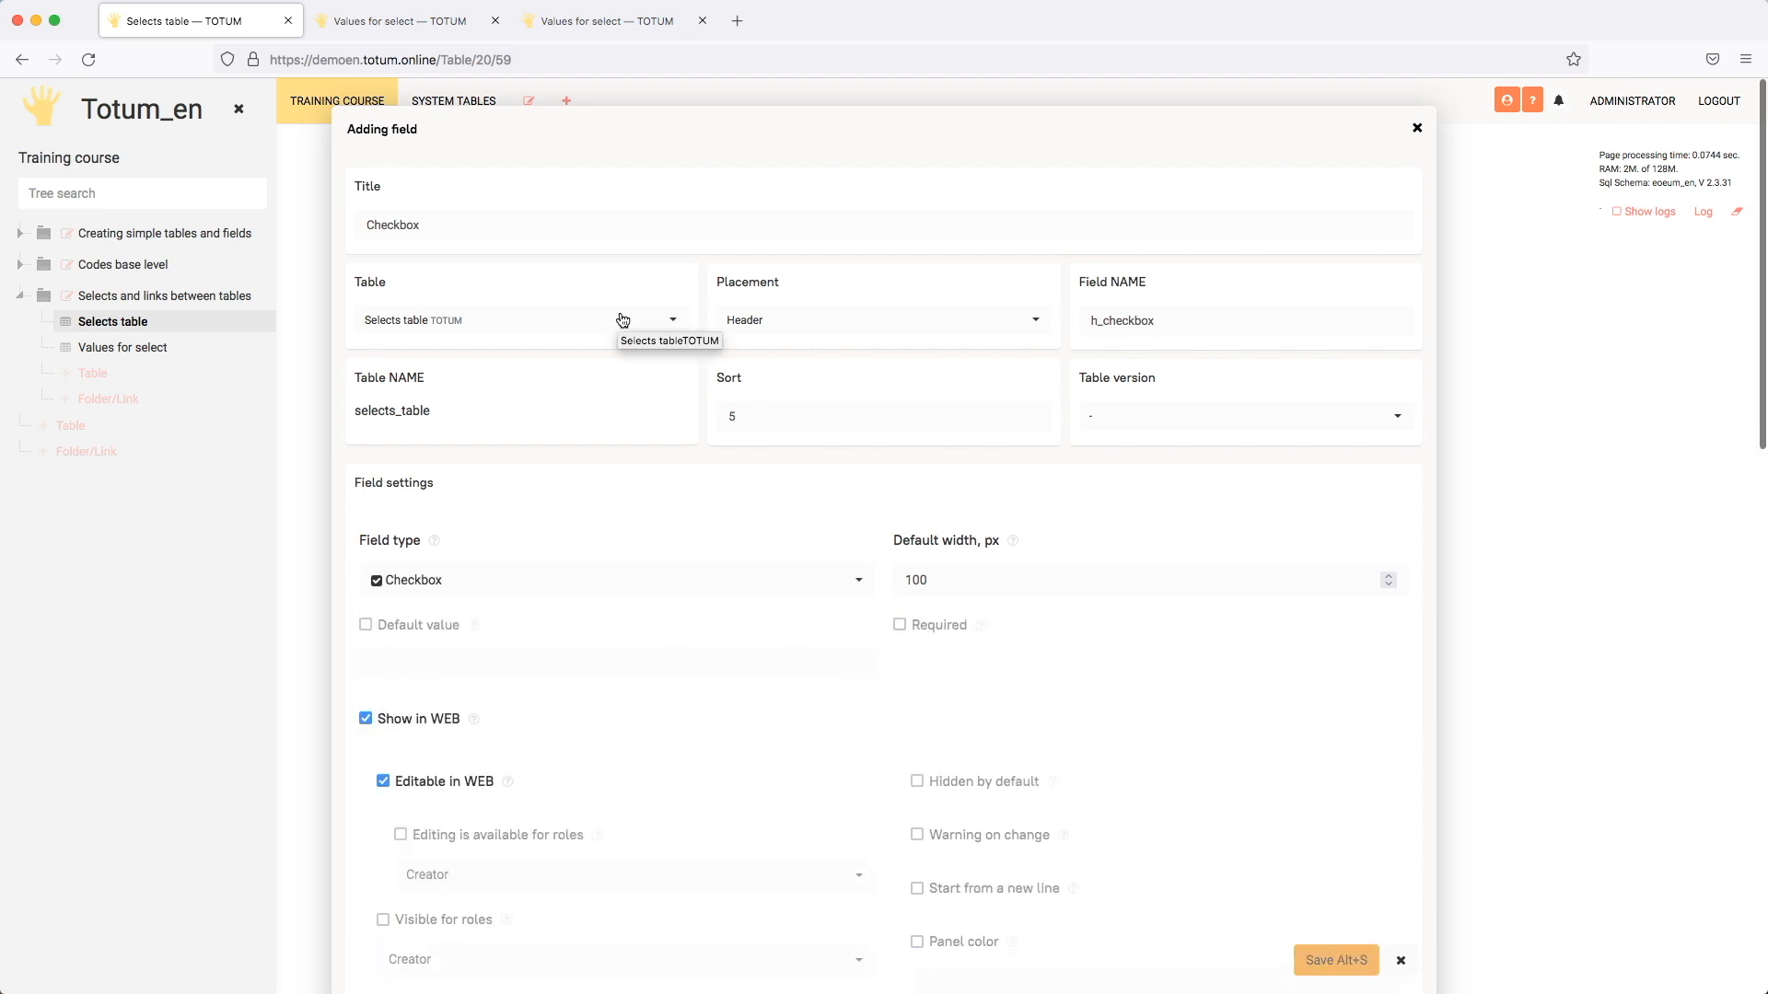
double_click(388, 313)
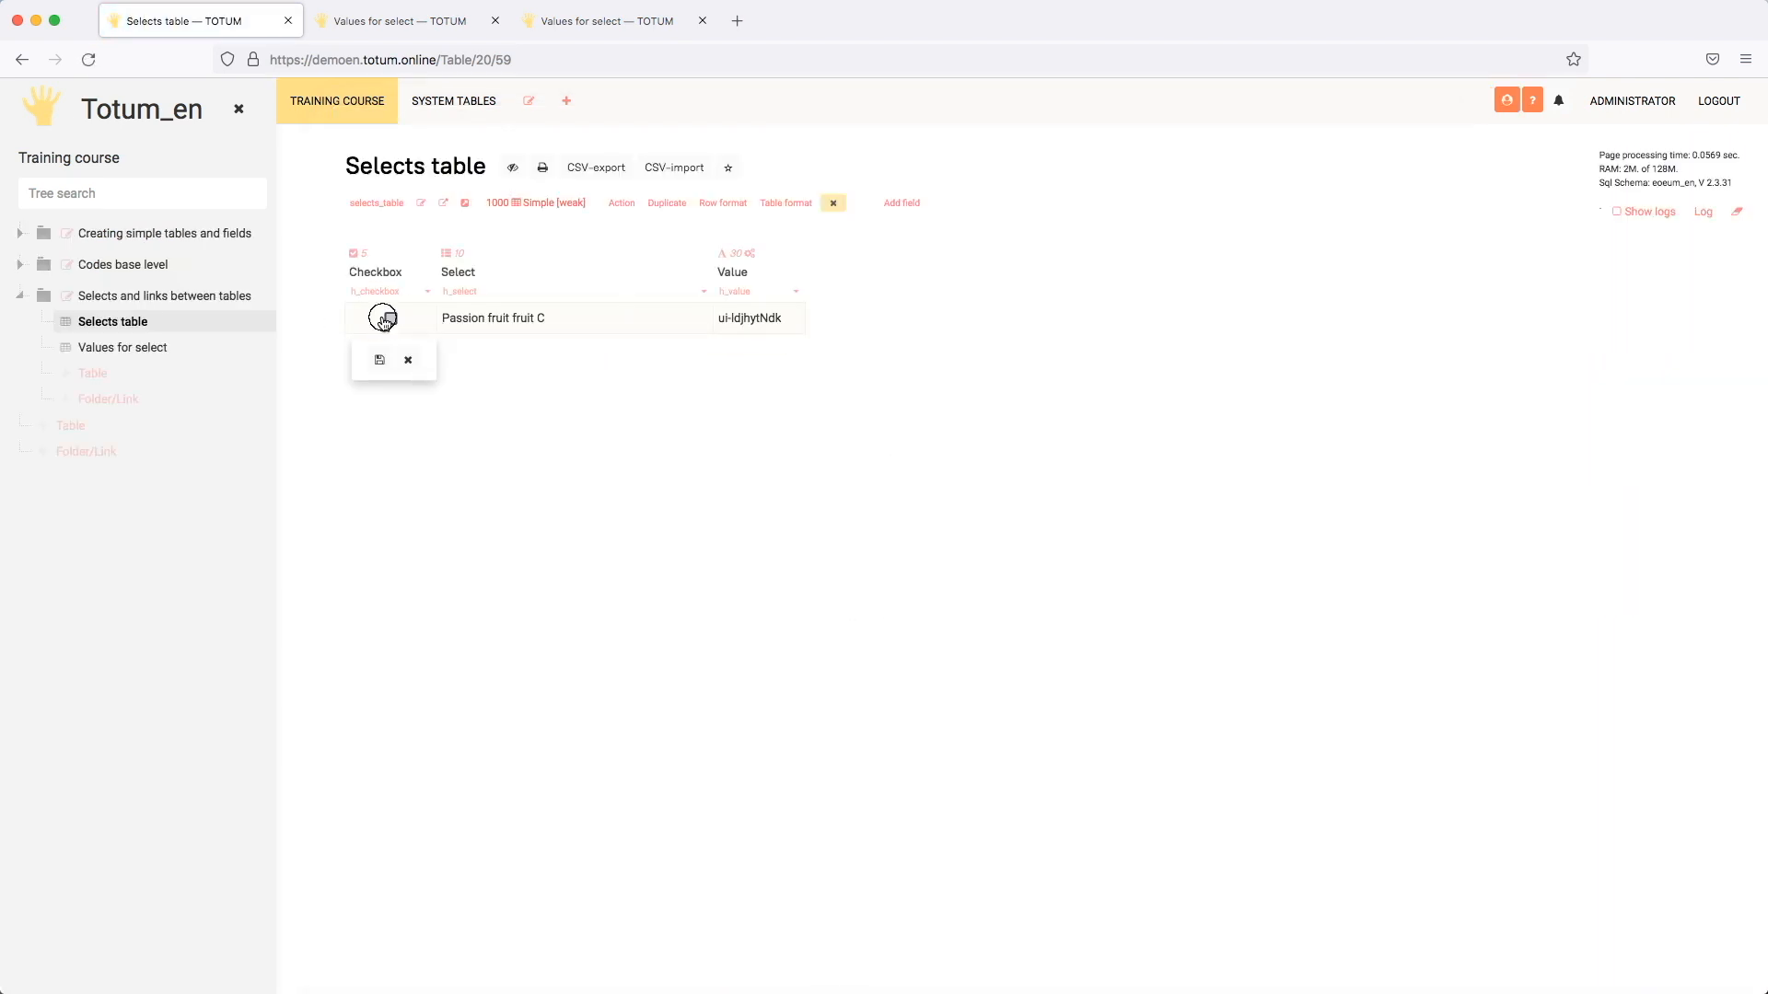
double_click(392, 318)
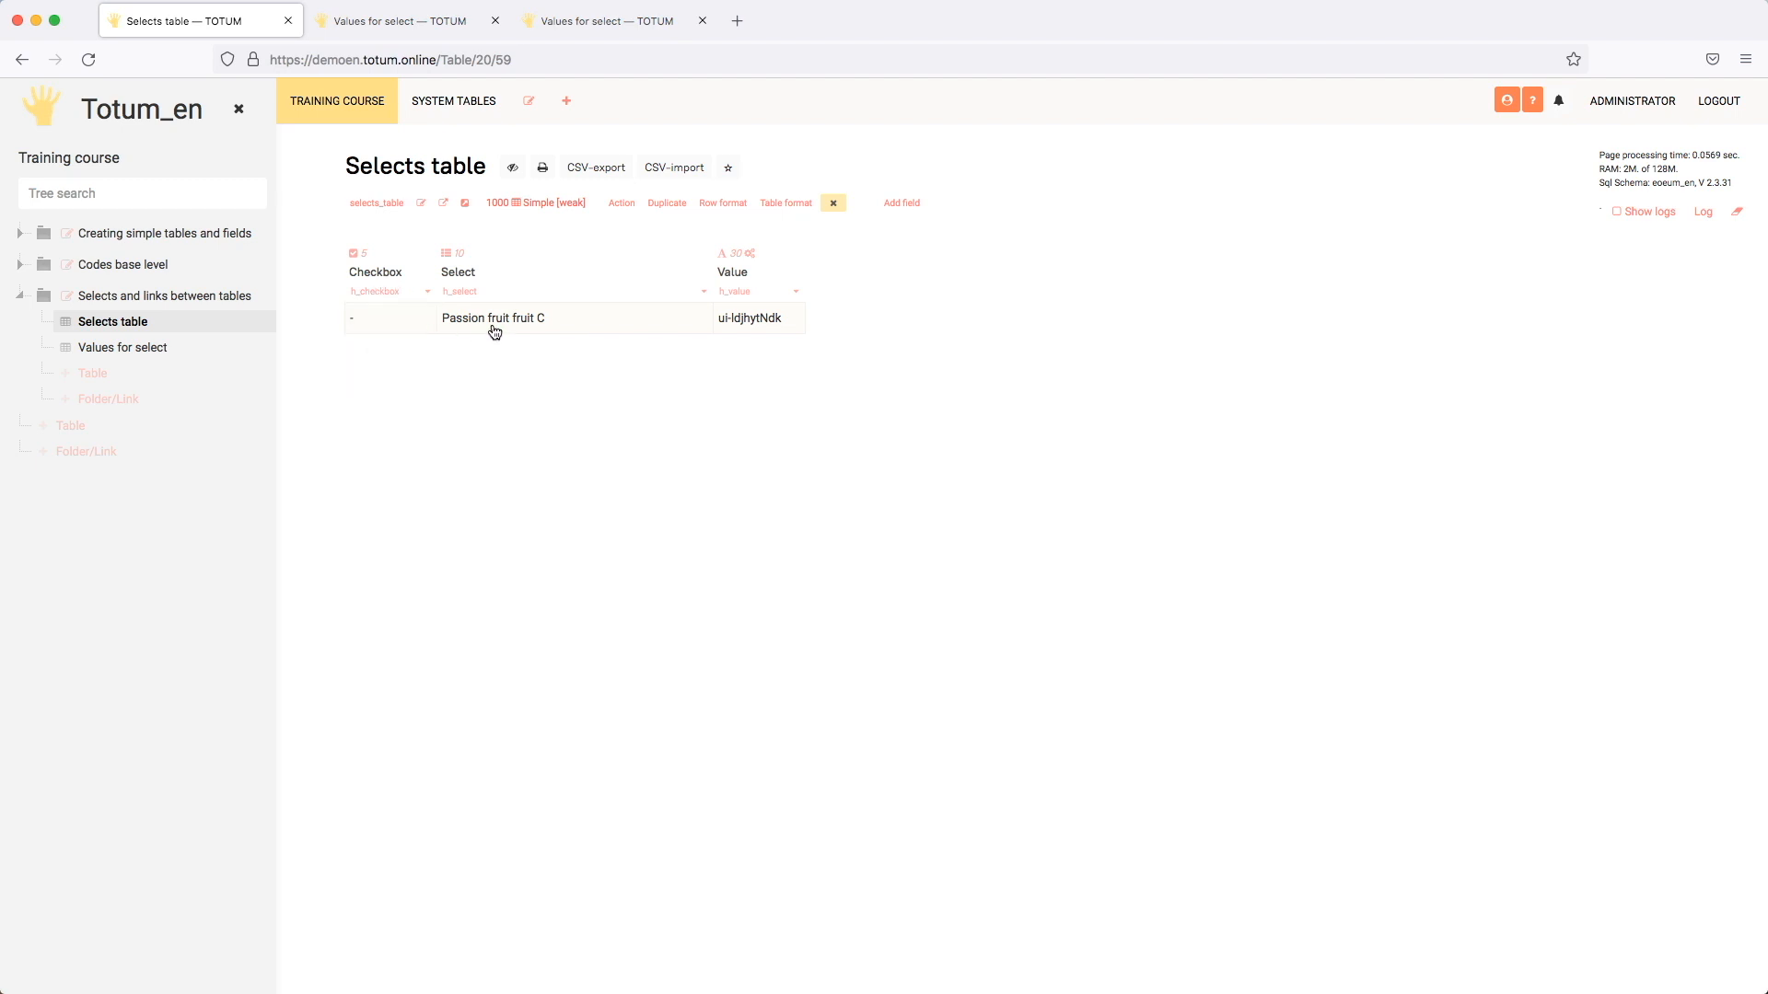
left_click(380, 328)
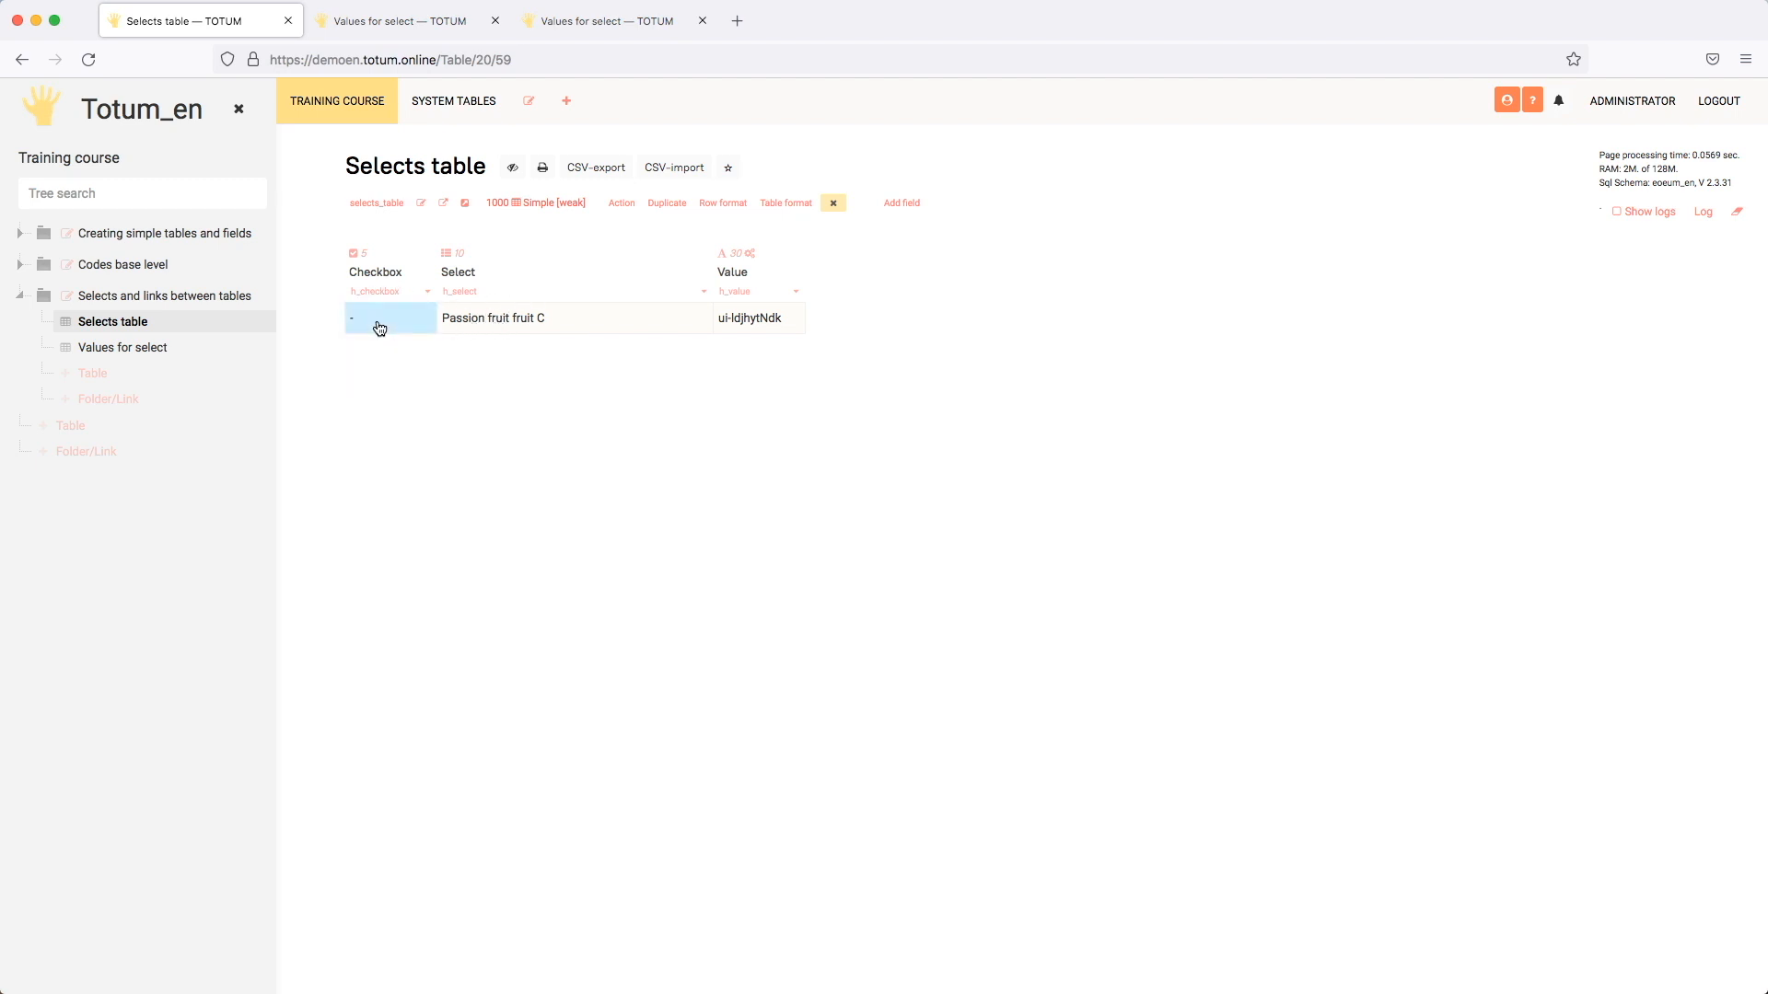
Step: Remove the section parameter from the Select field's select code
left_click(705, 290)
scroll(827, 396, "down", 15)
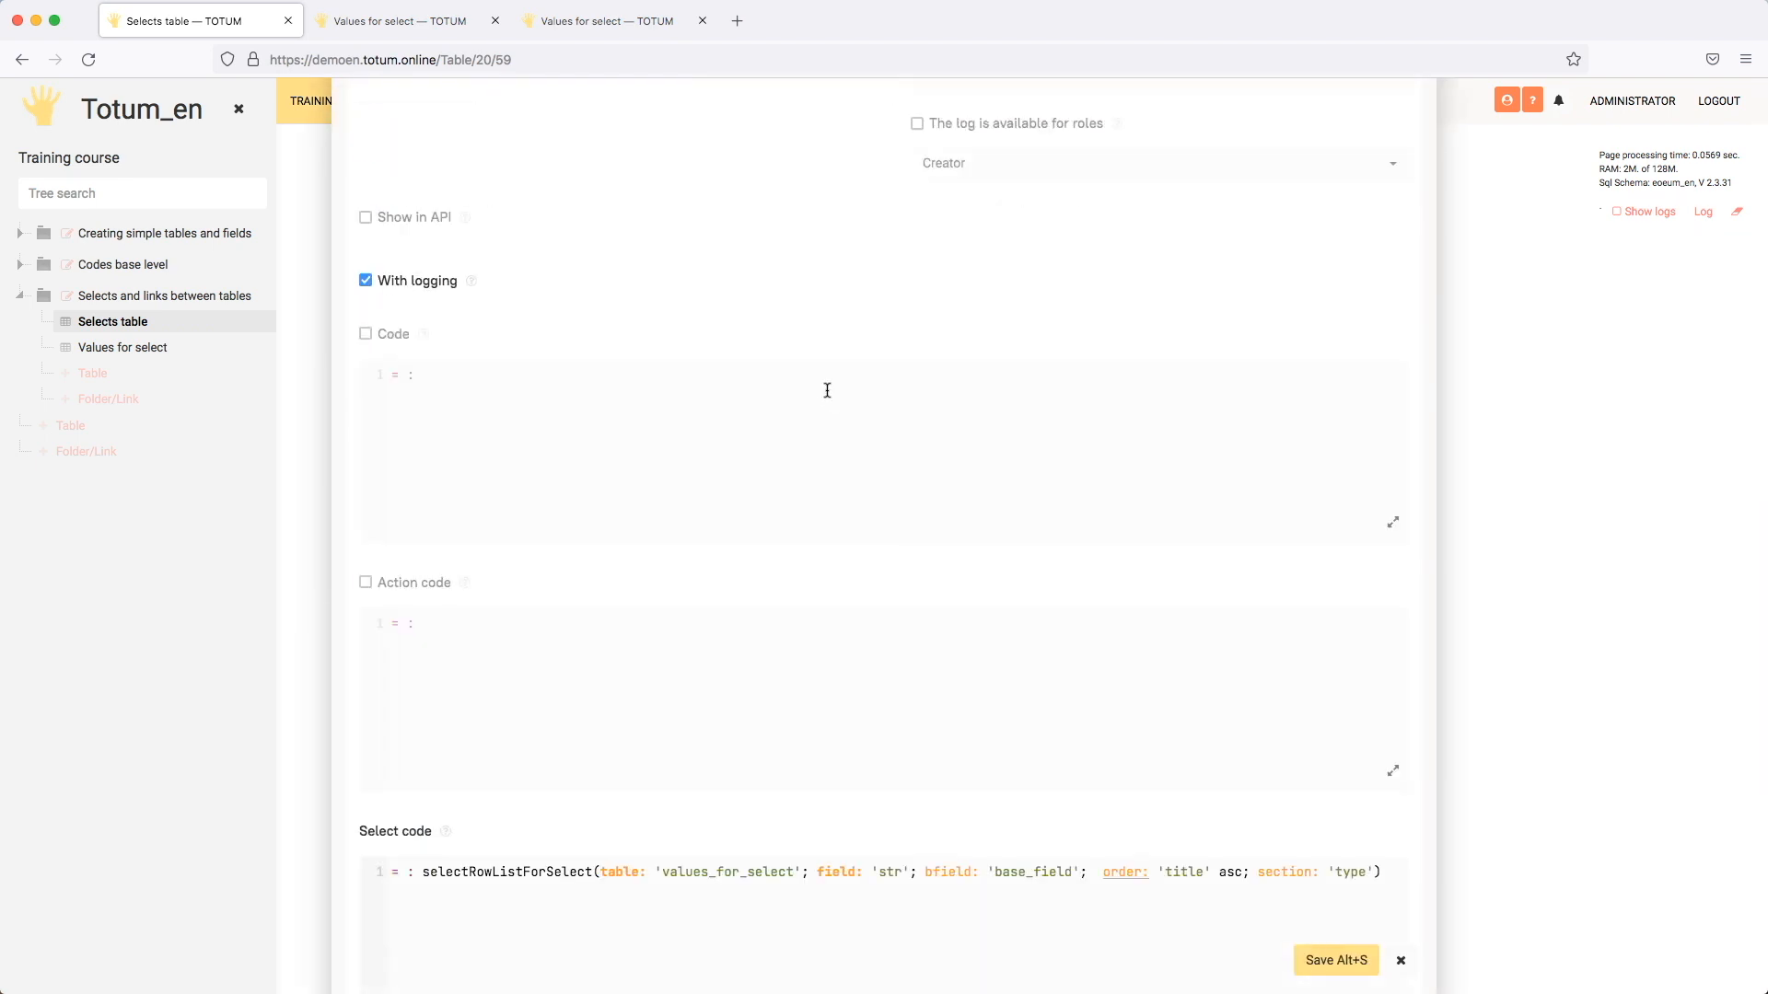
scroll(825, 391, "down", 8)
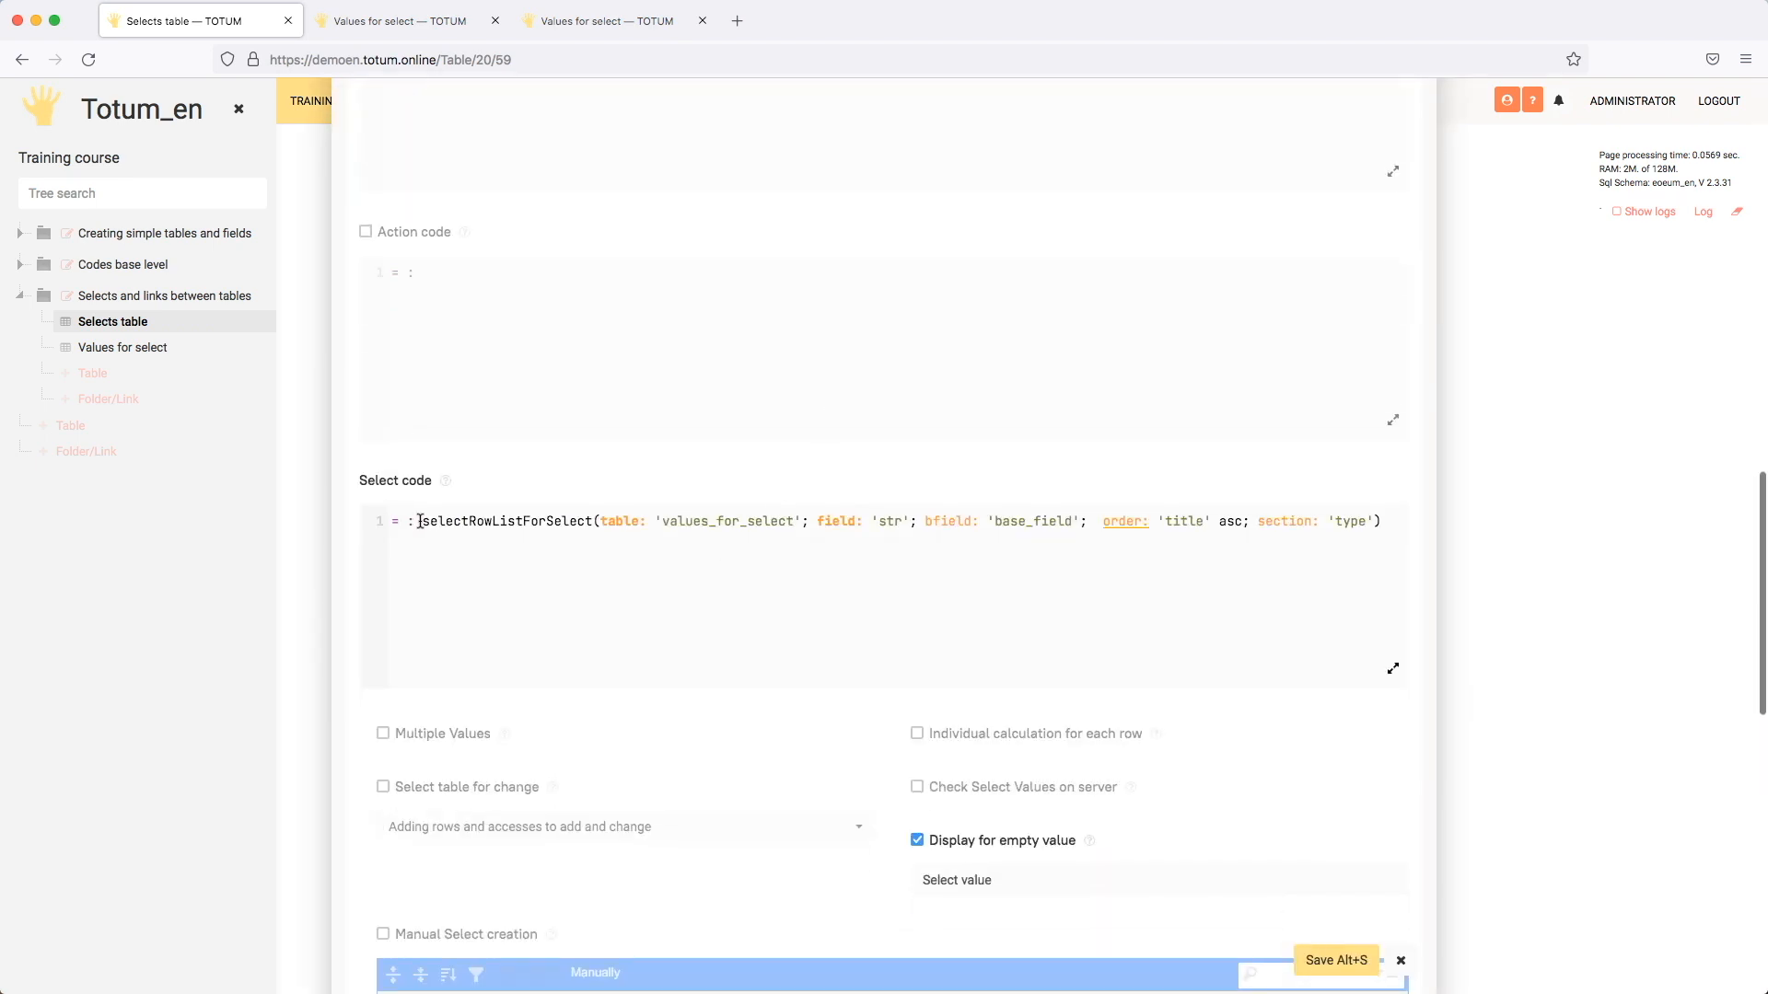
left_click_drag(420, 522, 1400, 522)
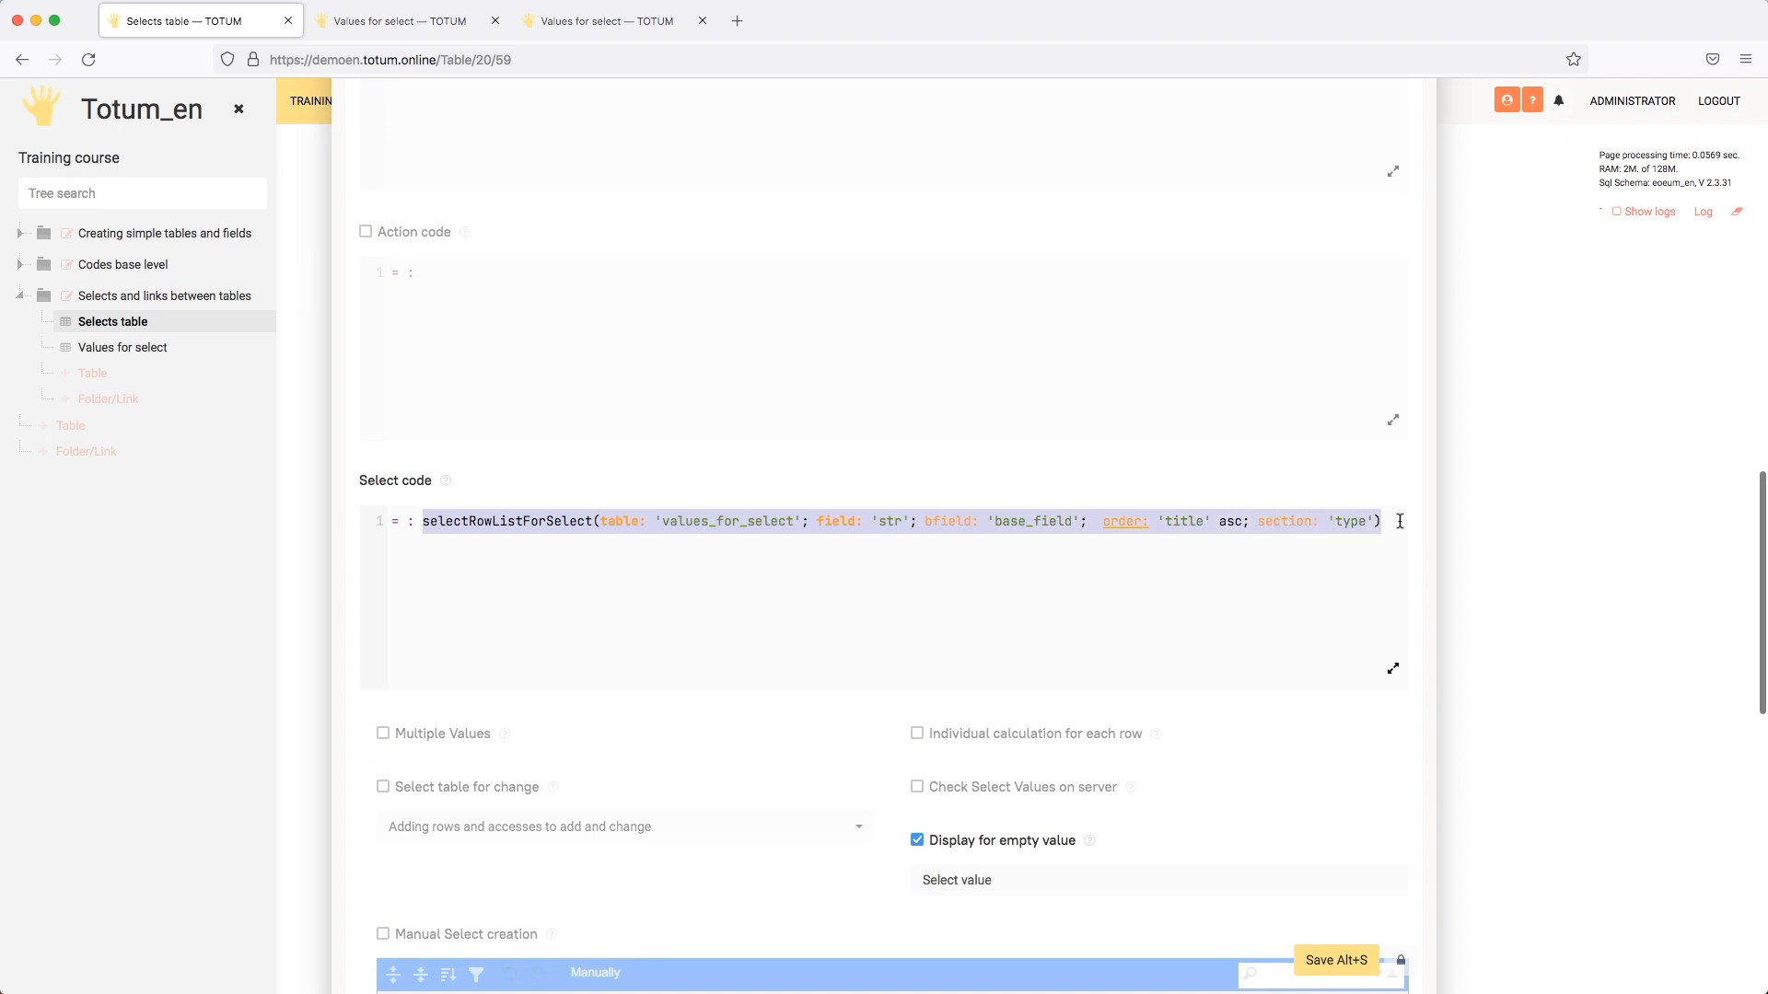
left_click(1283, 521)
left_click_drag(1250, 522, 1374, 521)
key("BackSpace")
key("BackSpace")
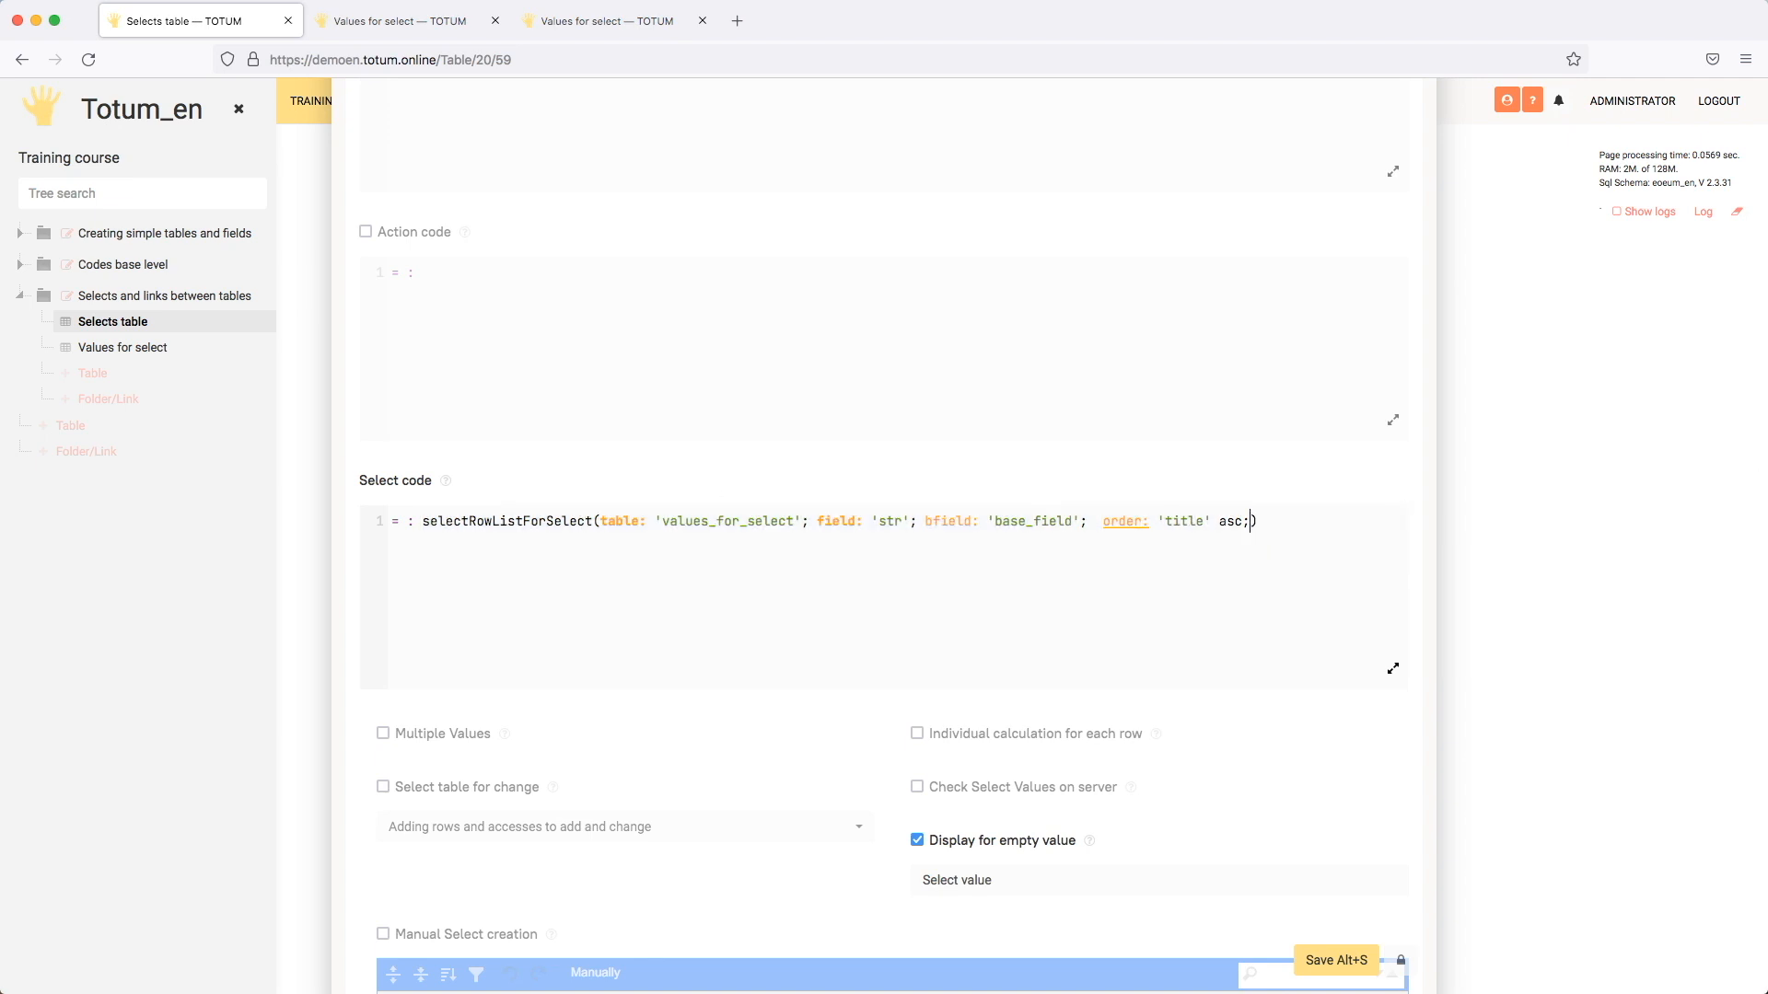
scroll(604, 513, "down", 1)
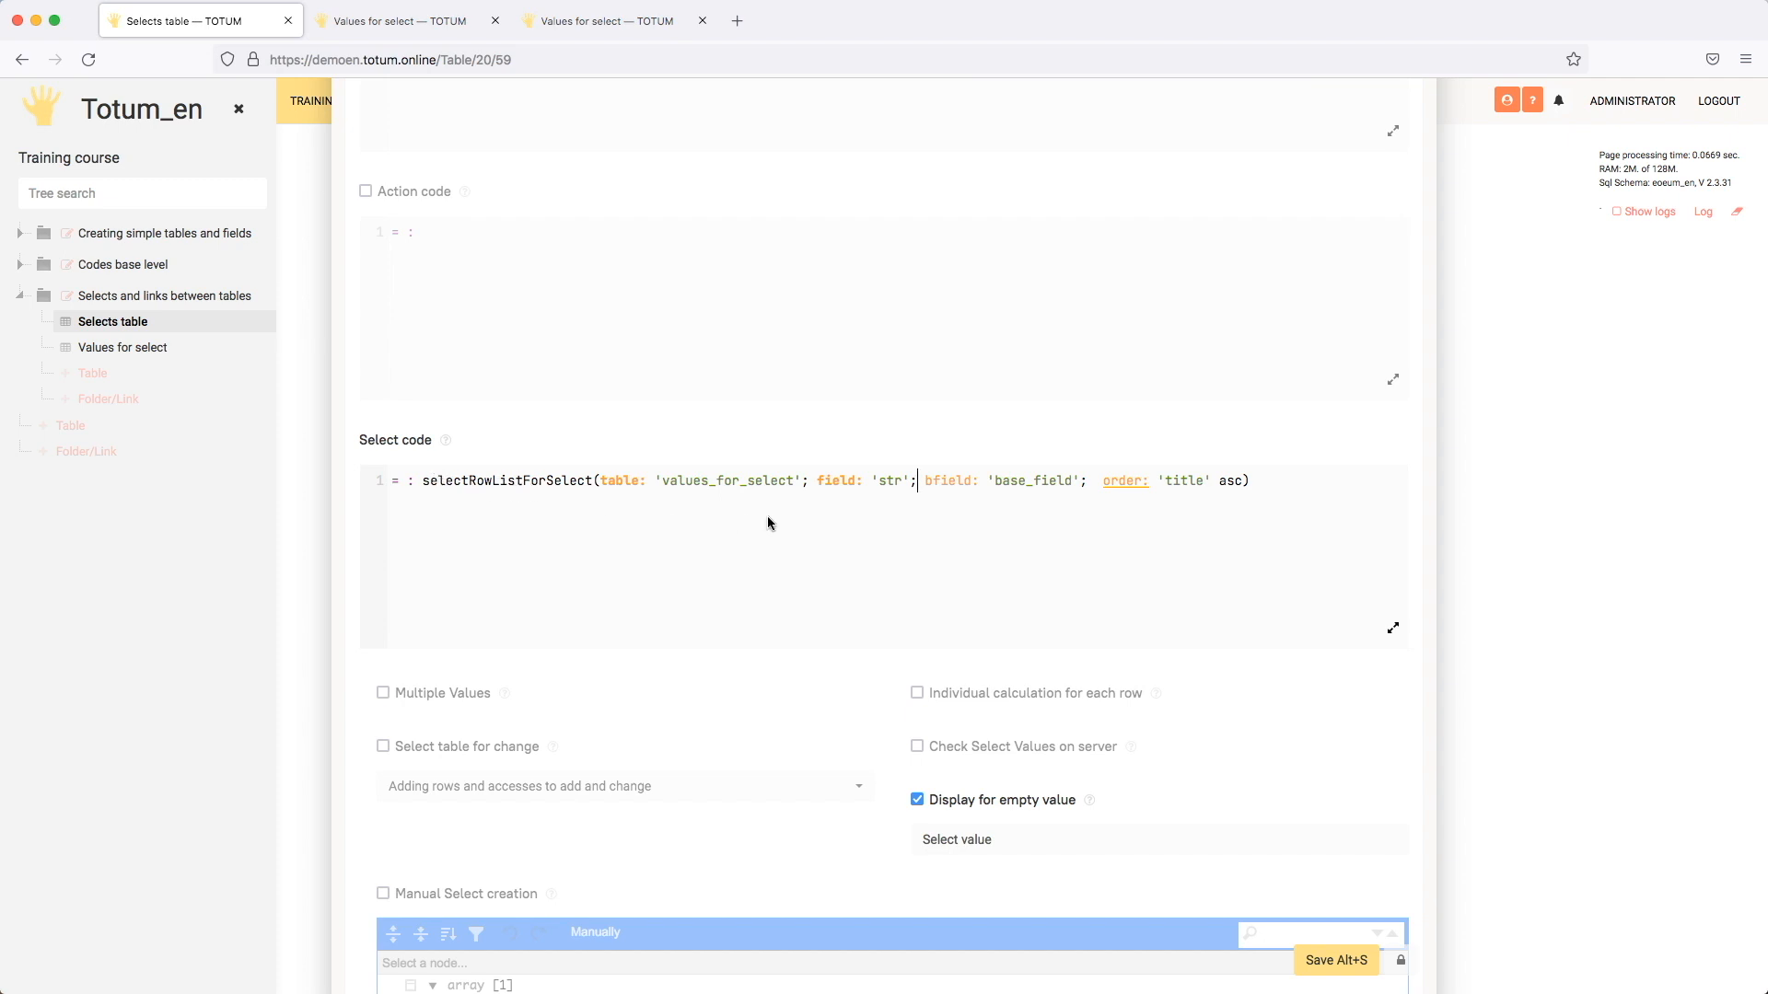
Step: Add the parameter where: 'type' = "fruit" after the field parameter in the select code and save the field
left_click(917, 481)
type("w")
key("Return")
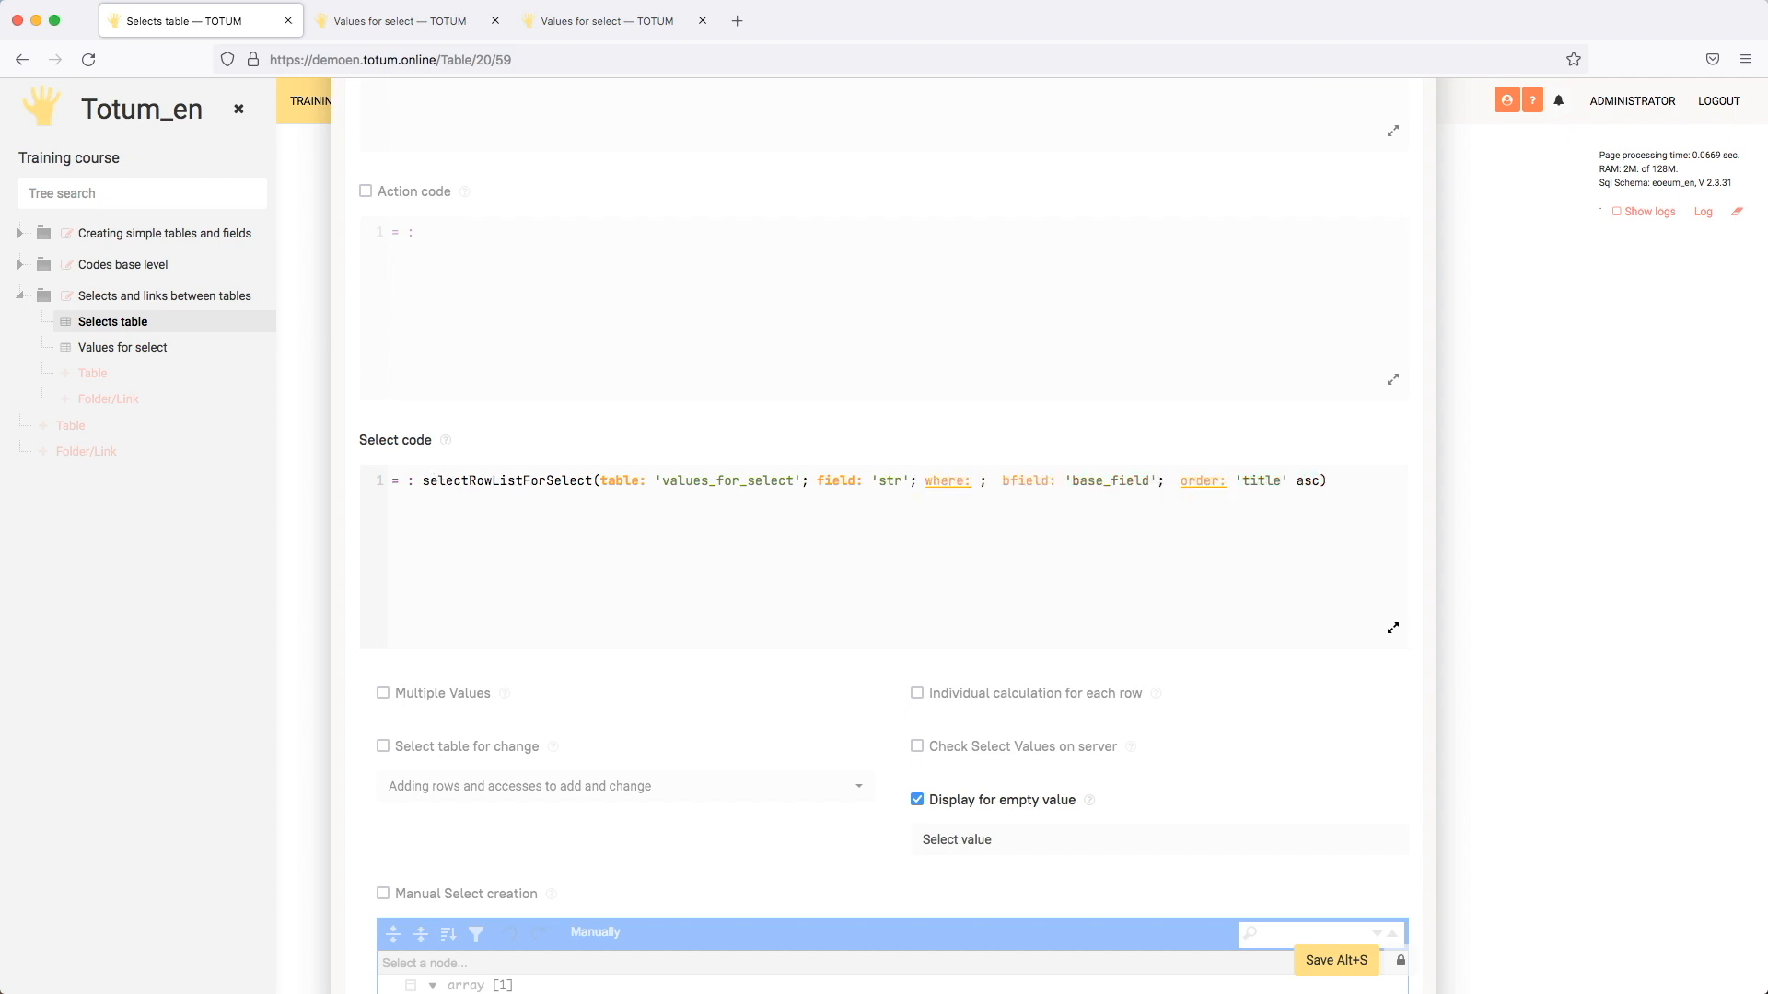
type("''")
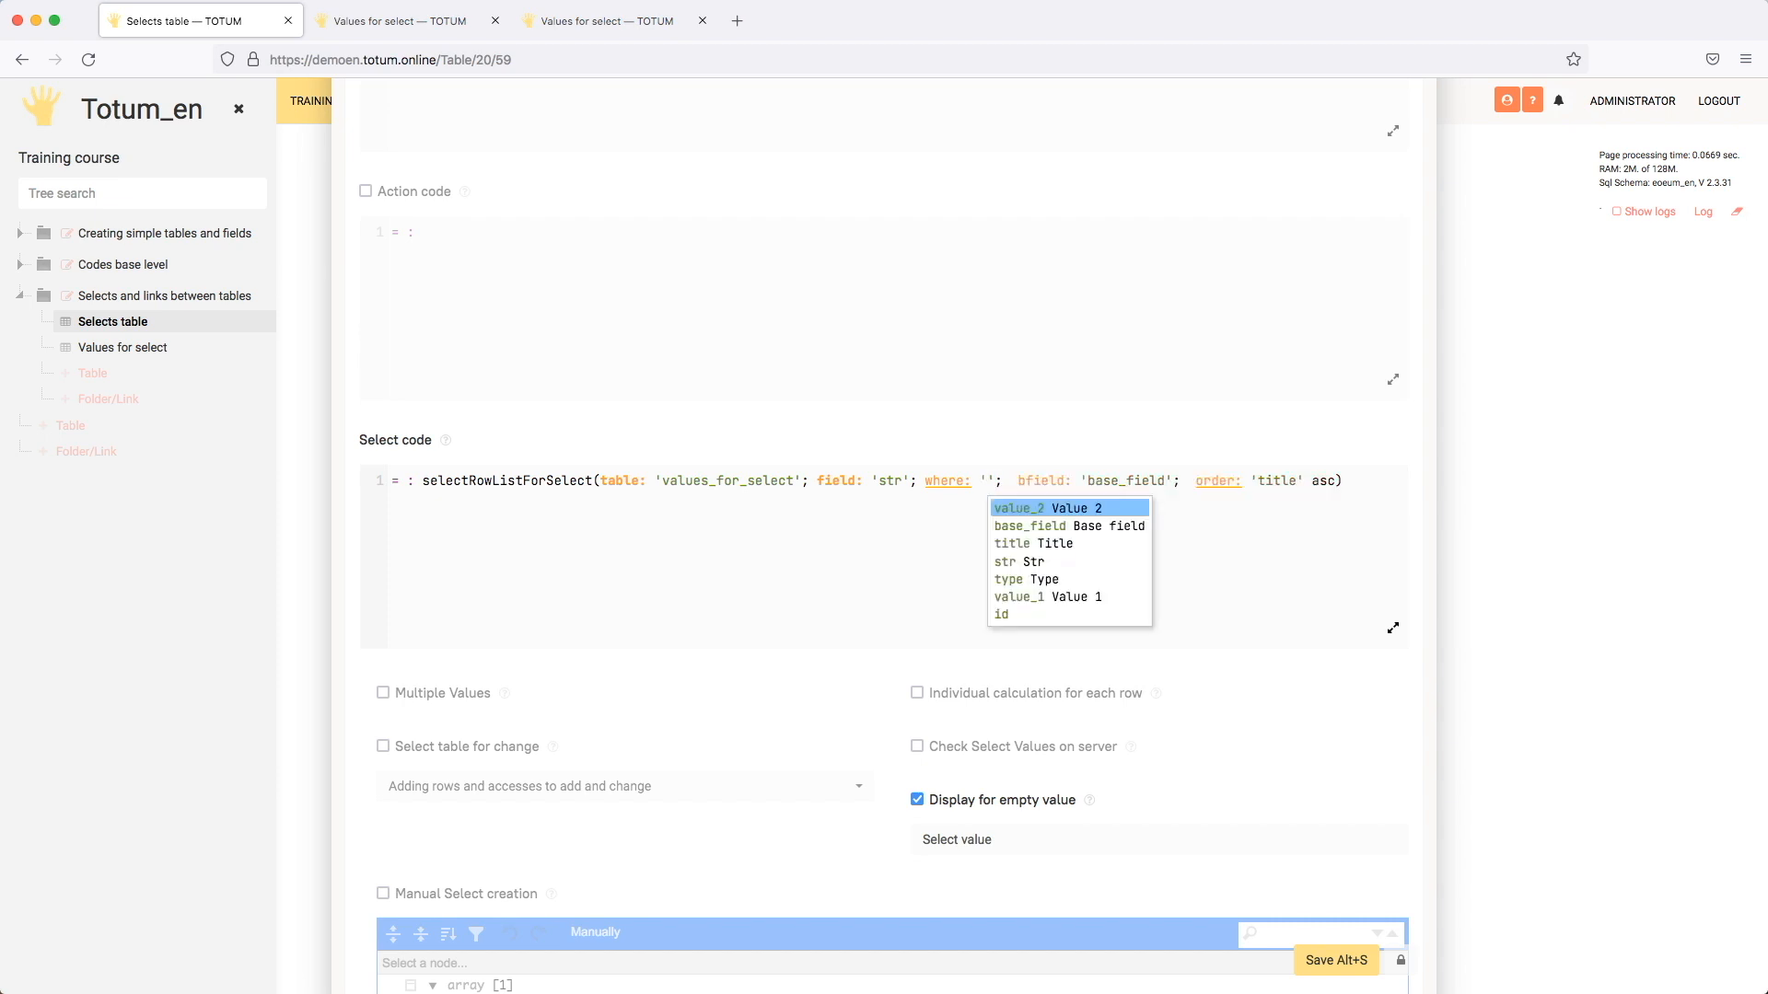
key("Down")
key("Down")
key("Down")
key("Down")
key("Return")
type("= ")
type("\"frui")
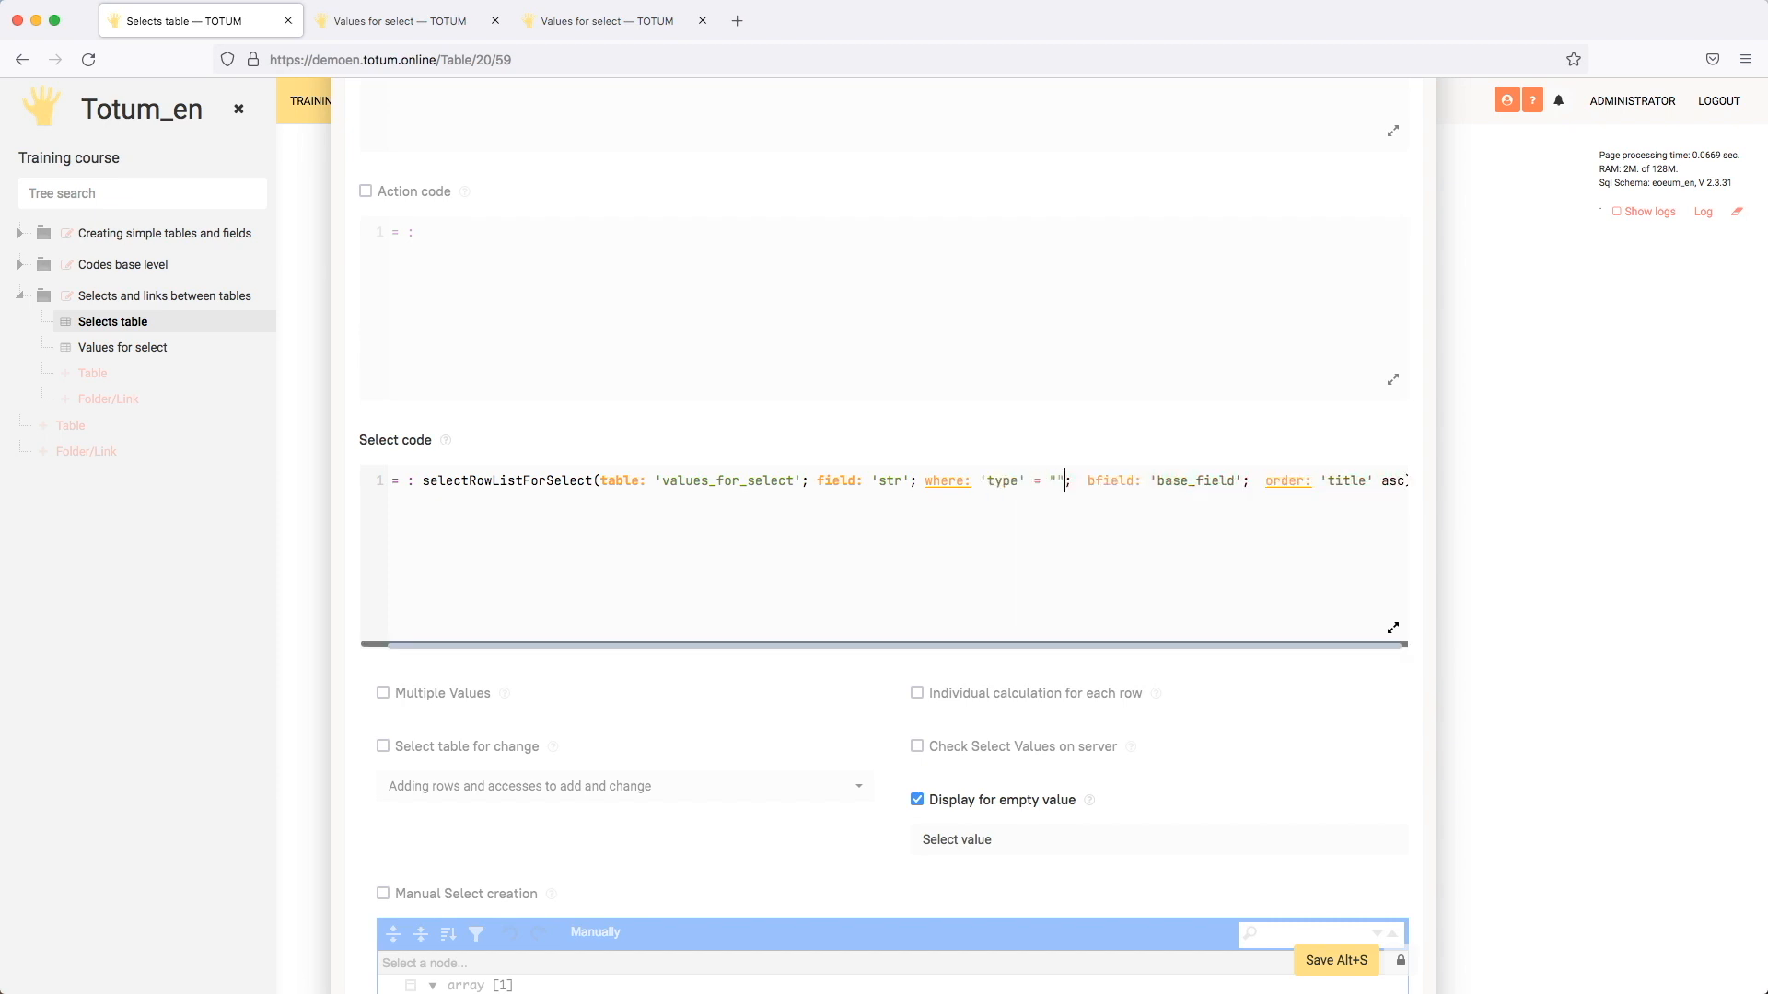
type("t")
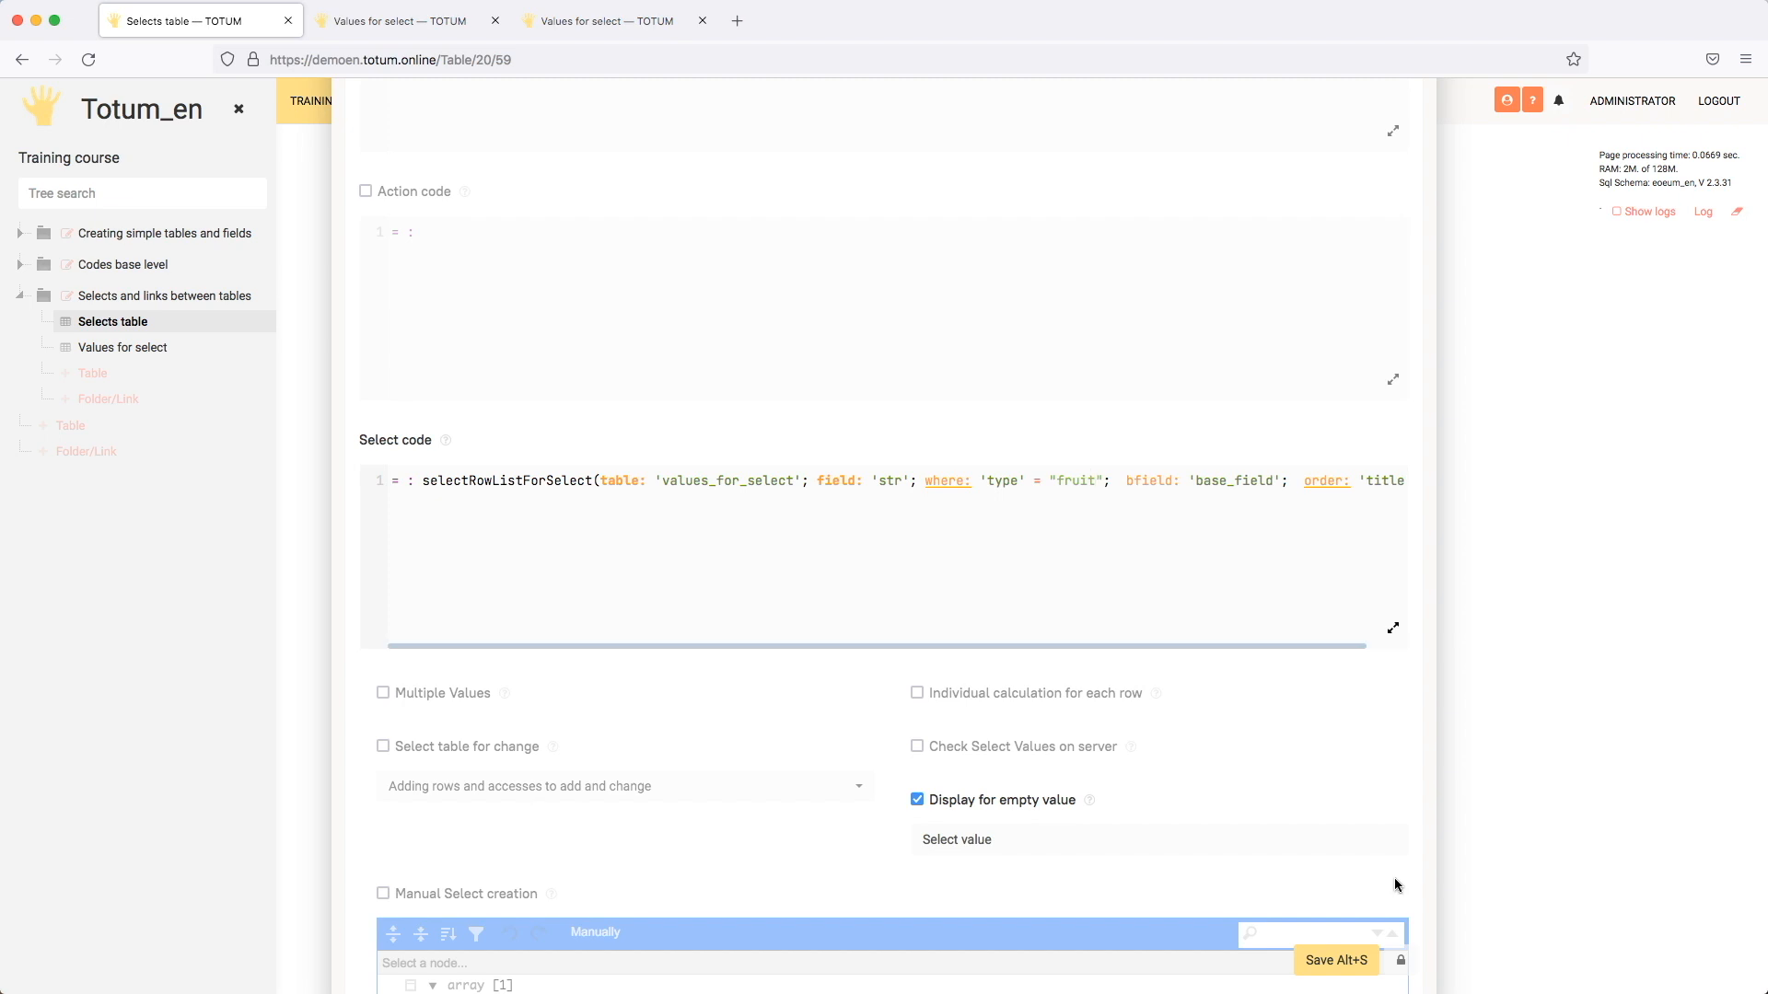
left_click(1342, 960)
key("alt+s")
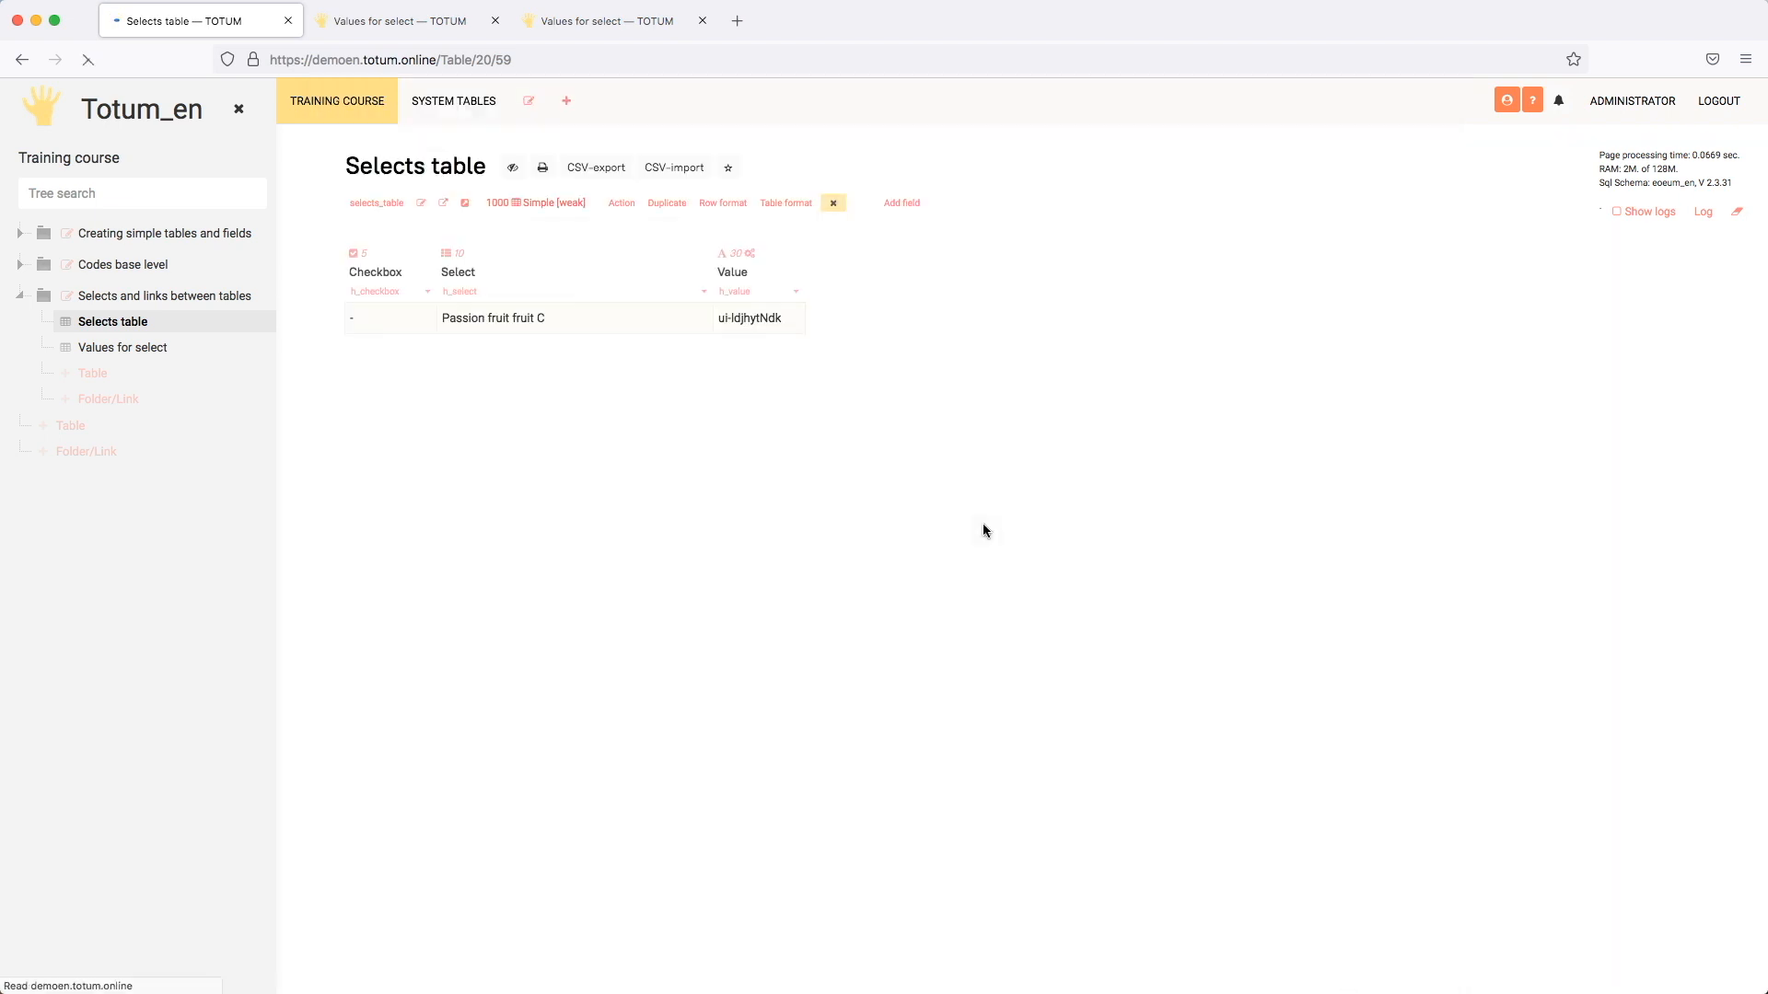
Step: Examine the options offered by the Select field and toggle the Checkbox value on and off
left_click(616, 312)
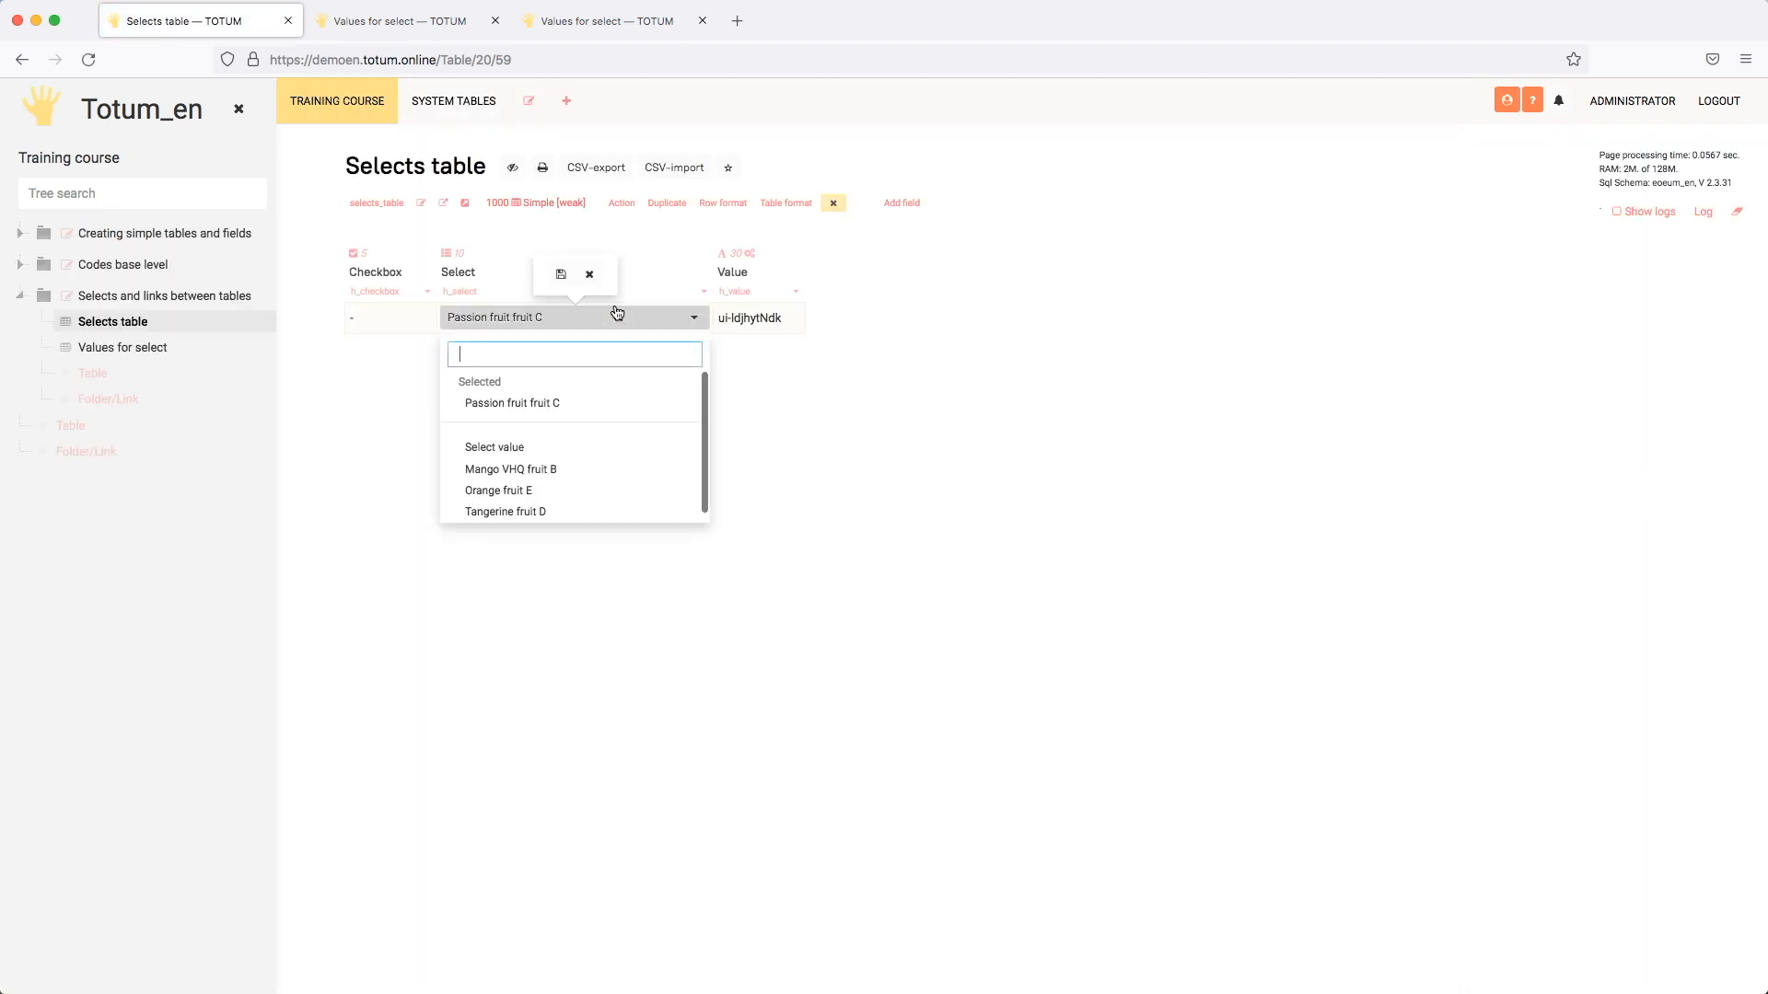
scroll(531, 461, "up", 1)
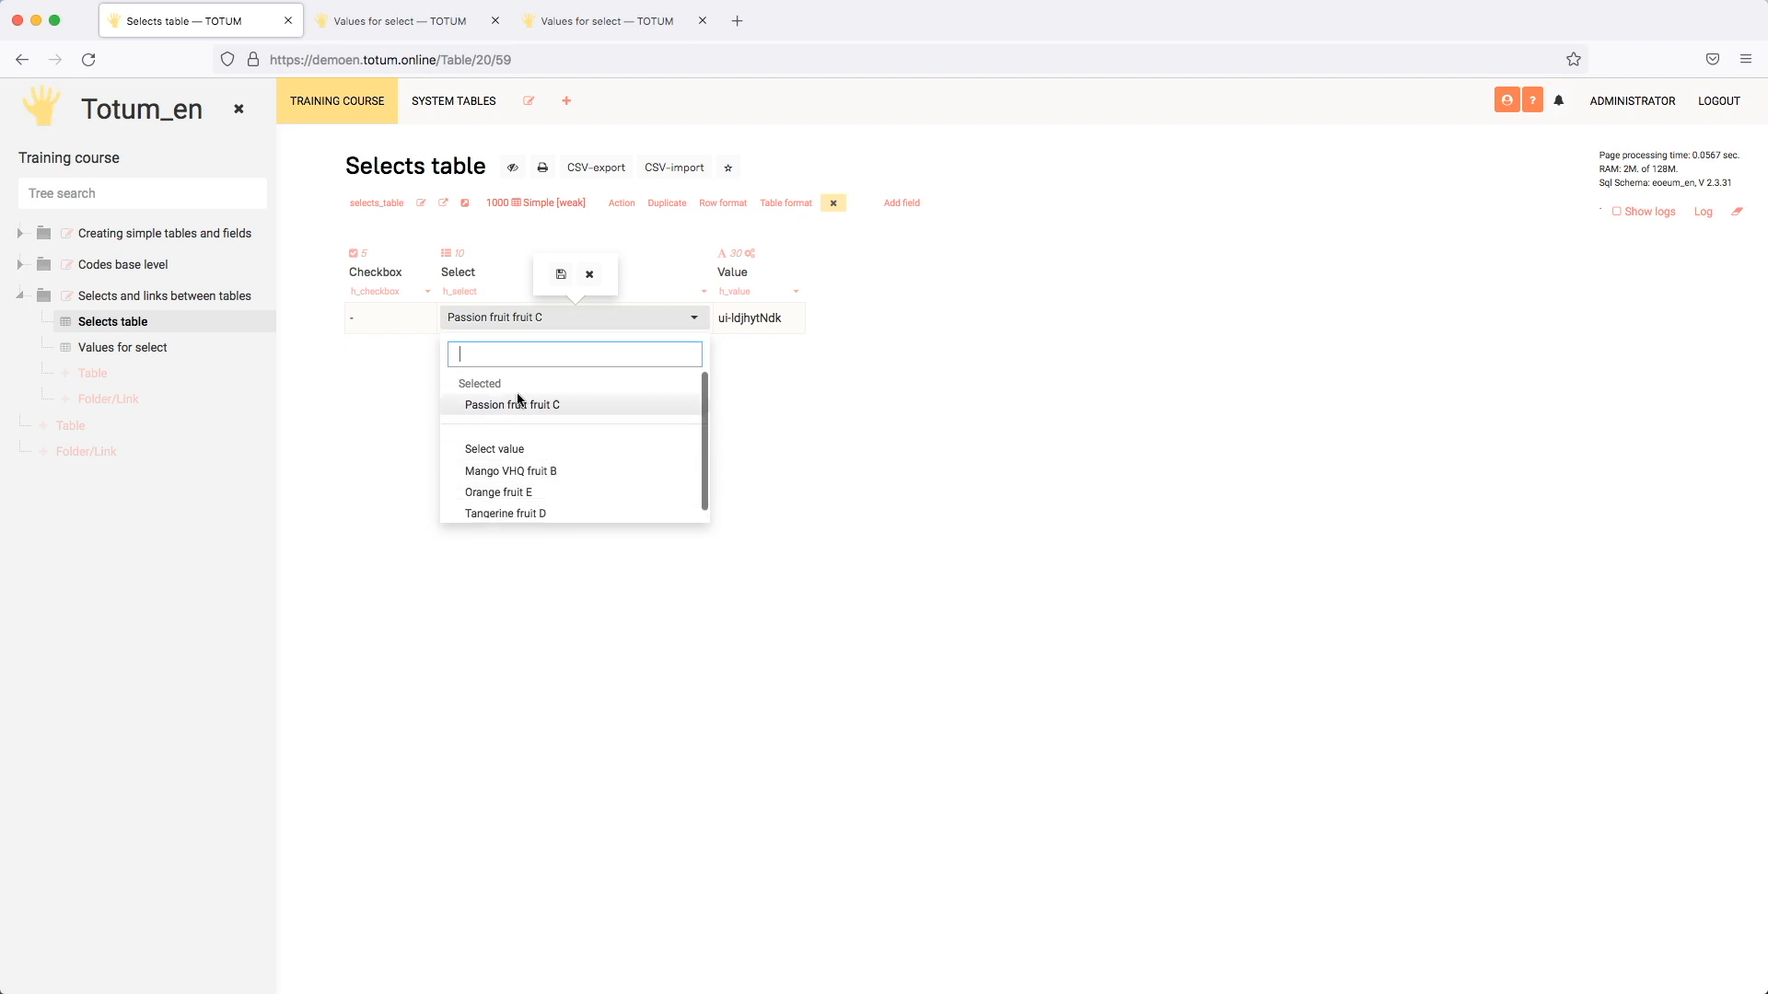
left_click(900, 567)
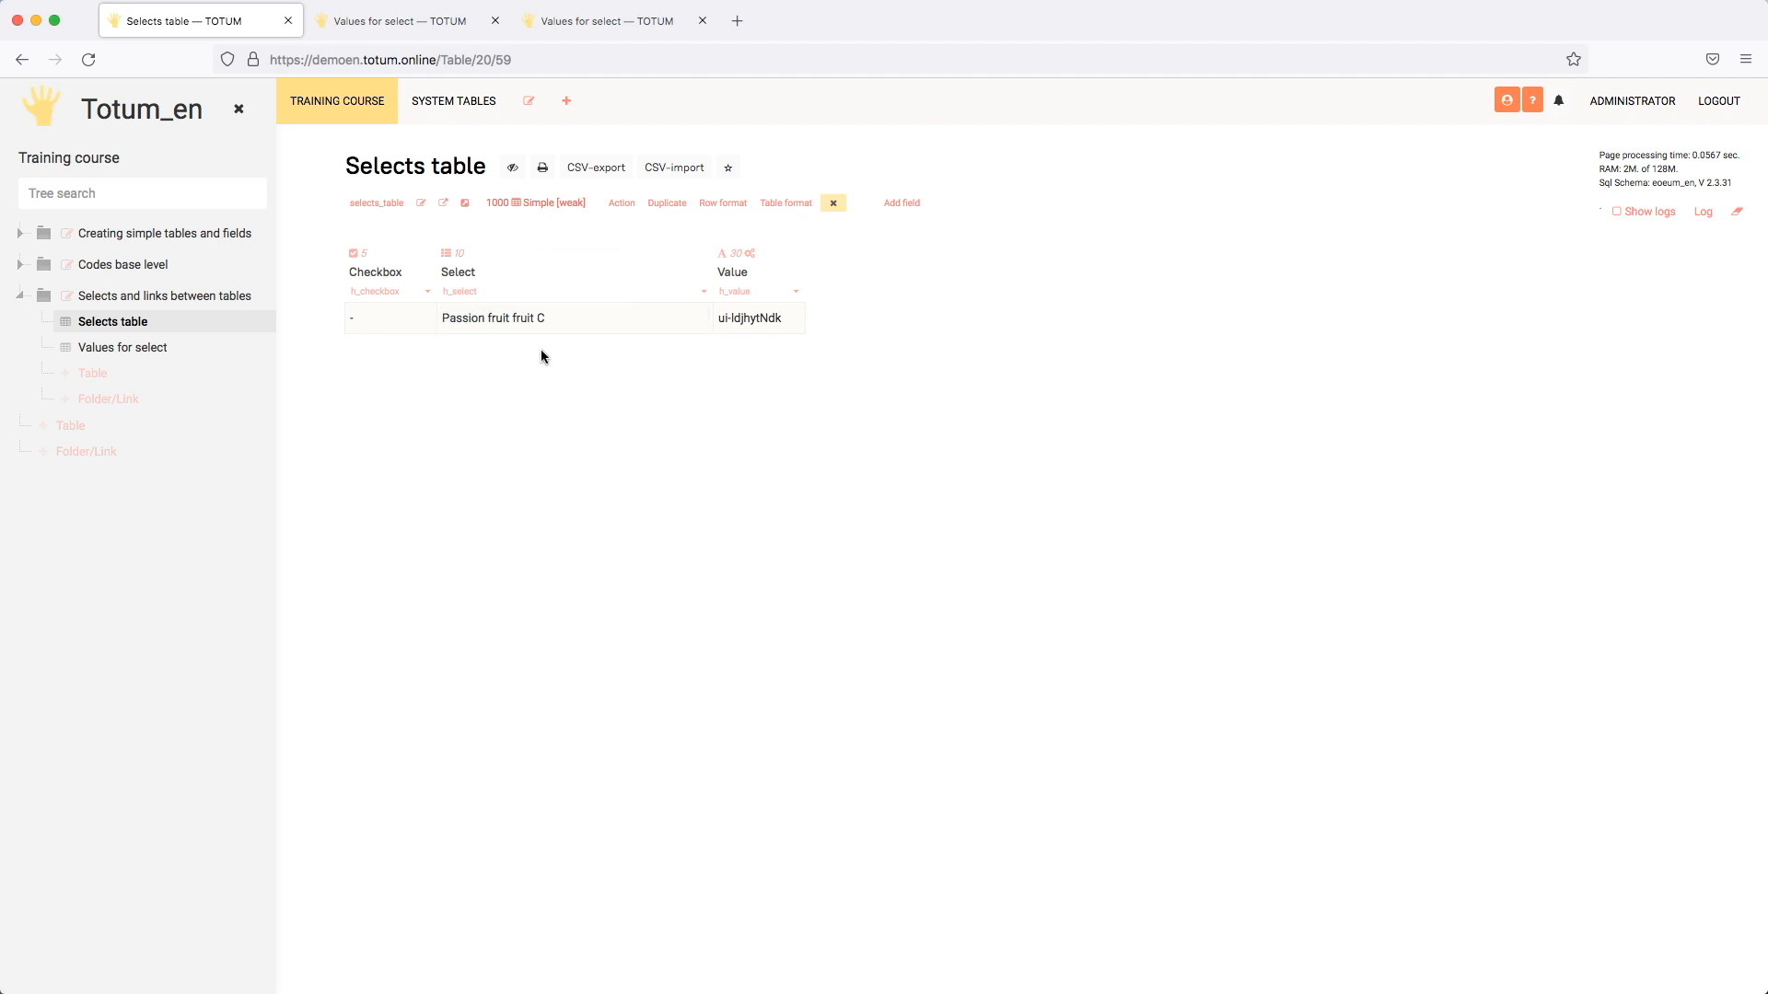
left_click(387, 323)
left_click(382, 323)
left_click(381, 320)
left_click(382, 323)
Step: Replace the "fruit" filter value in the Select field's select code with the variable $if
left_click(699, 297)
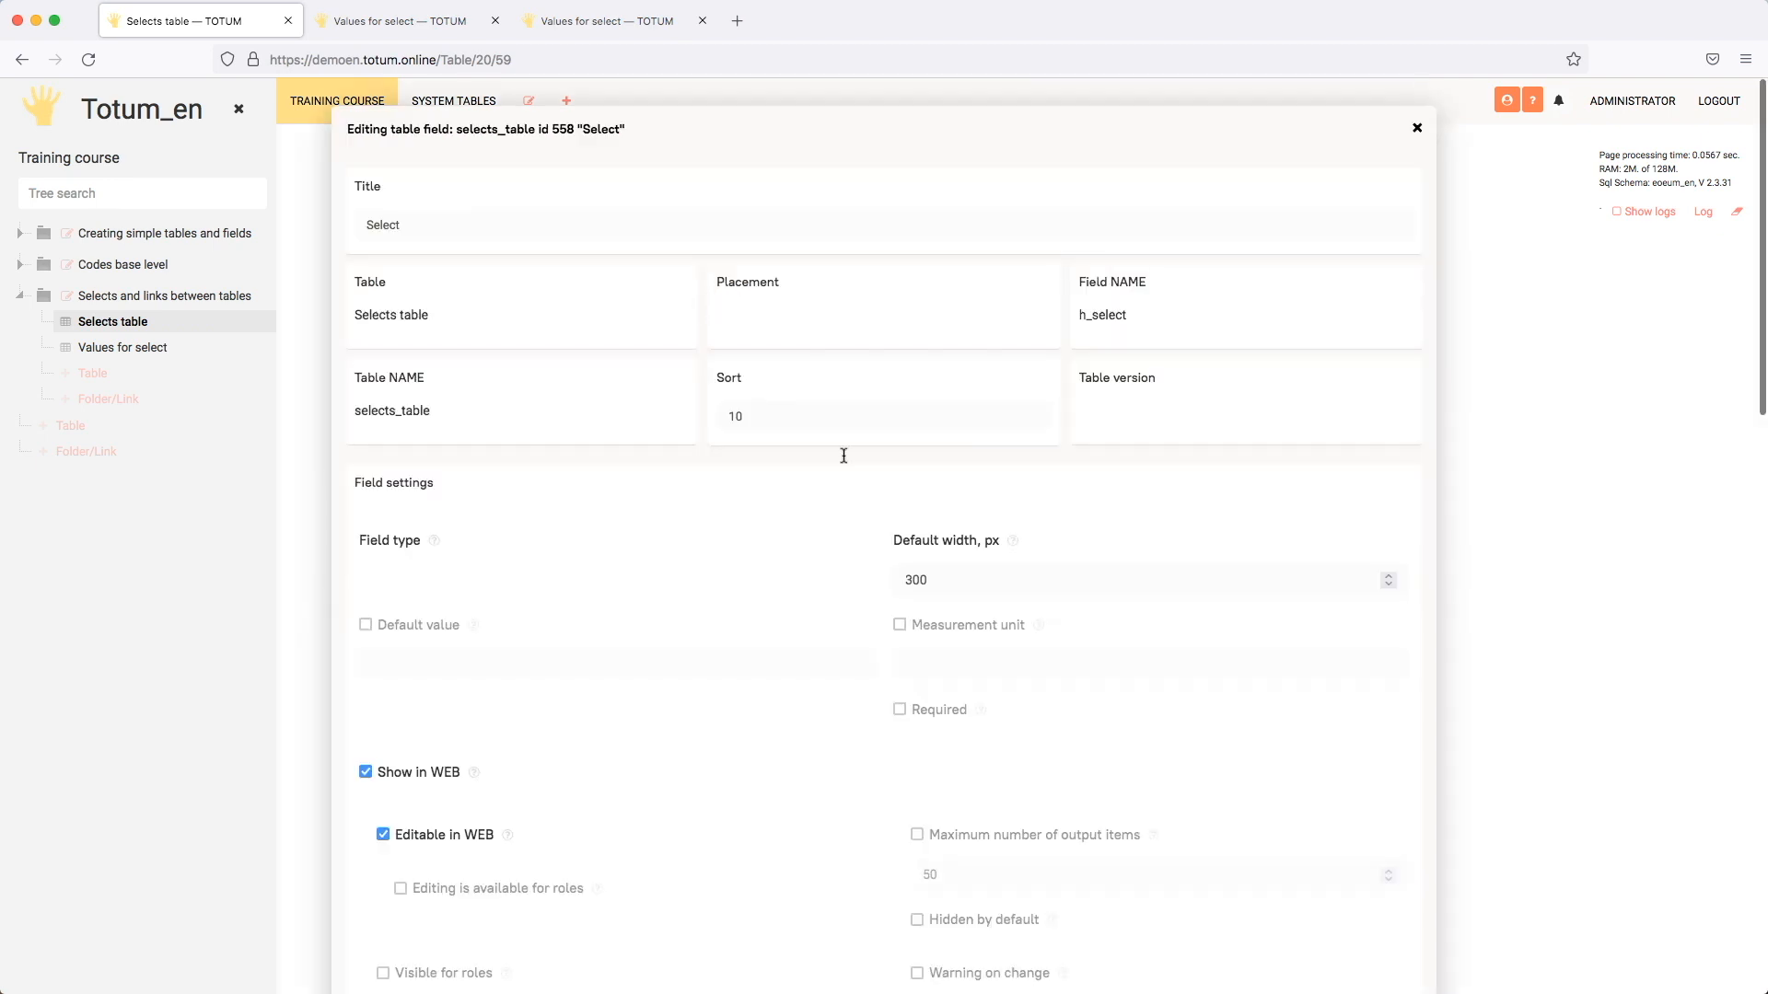
scroll(961, 527, "down", 15)
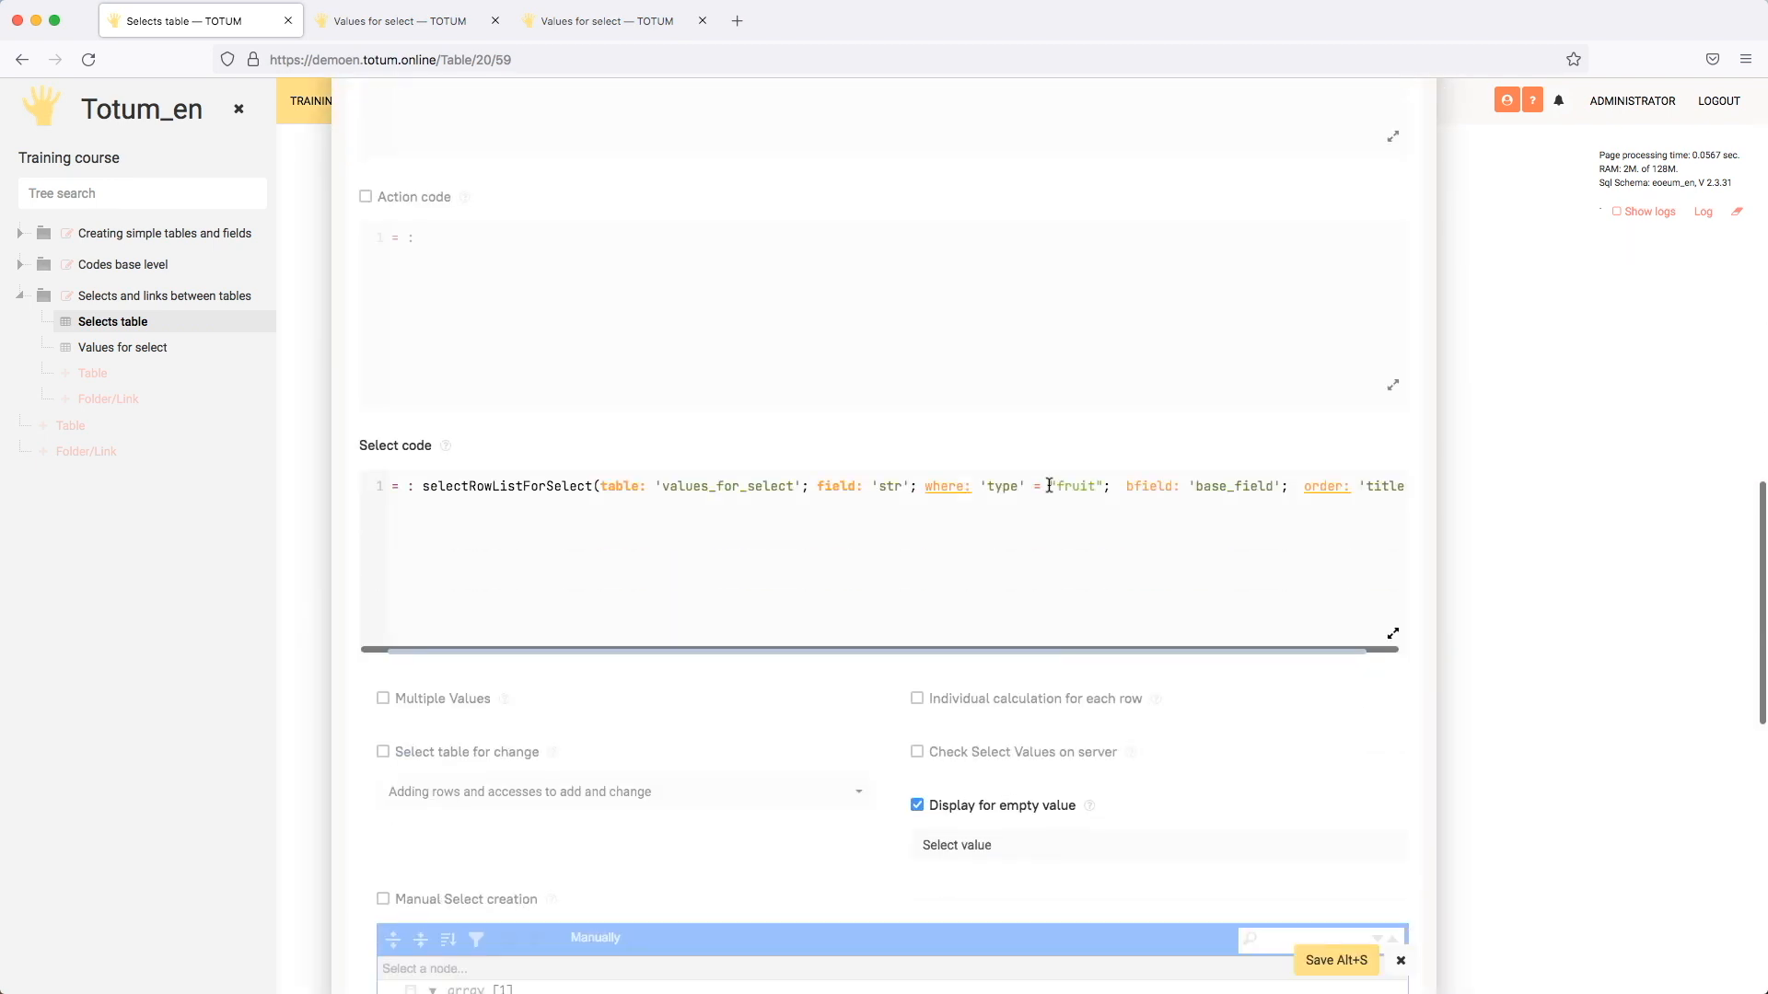
left_click_drag(1049, 485, 1104, 485)
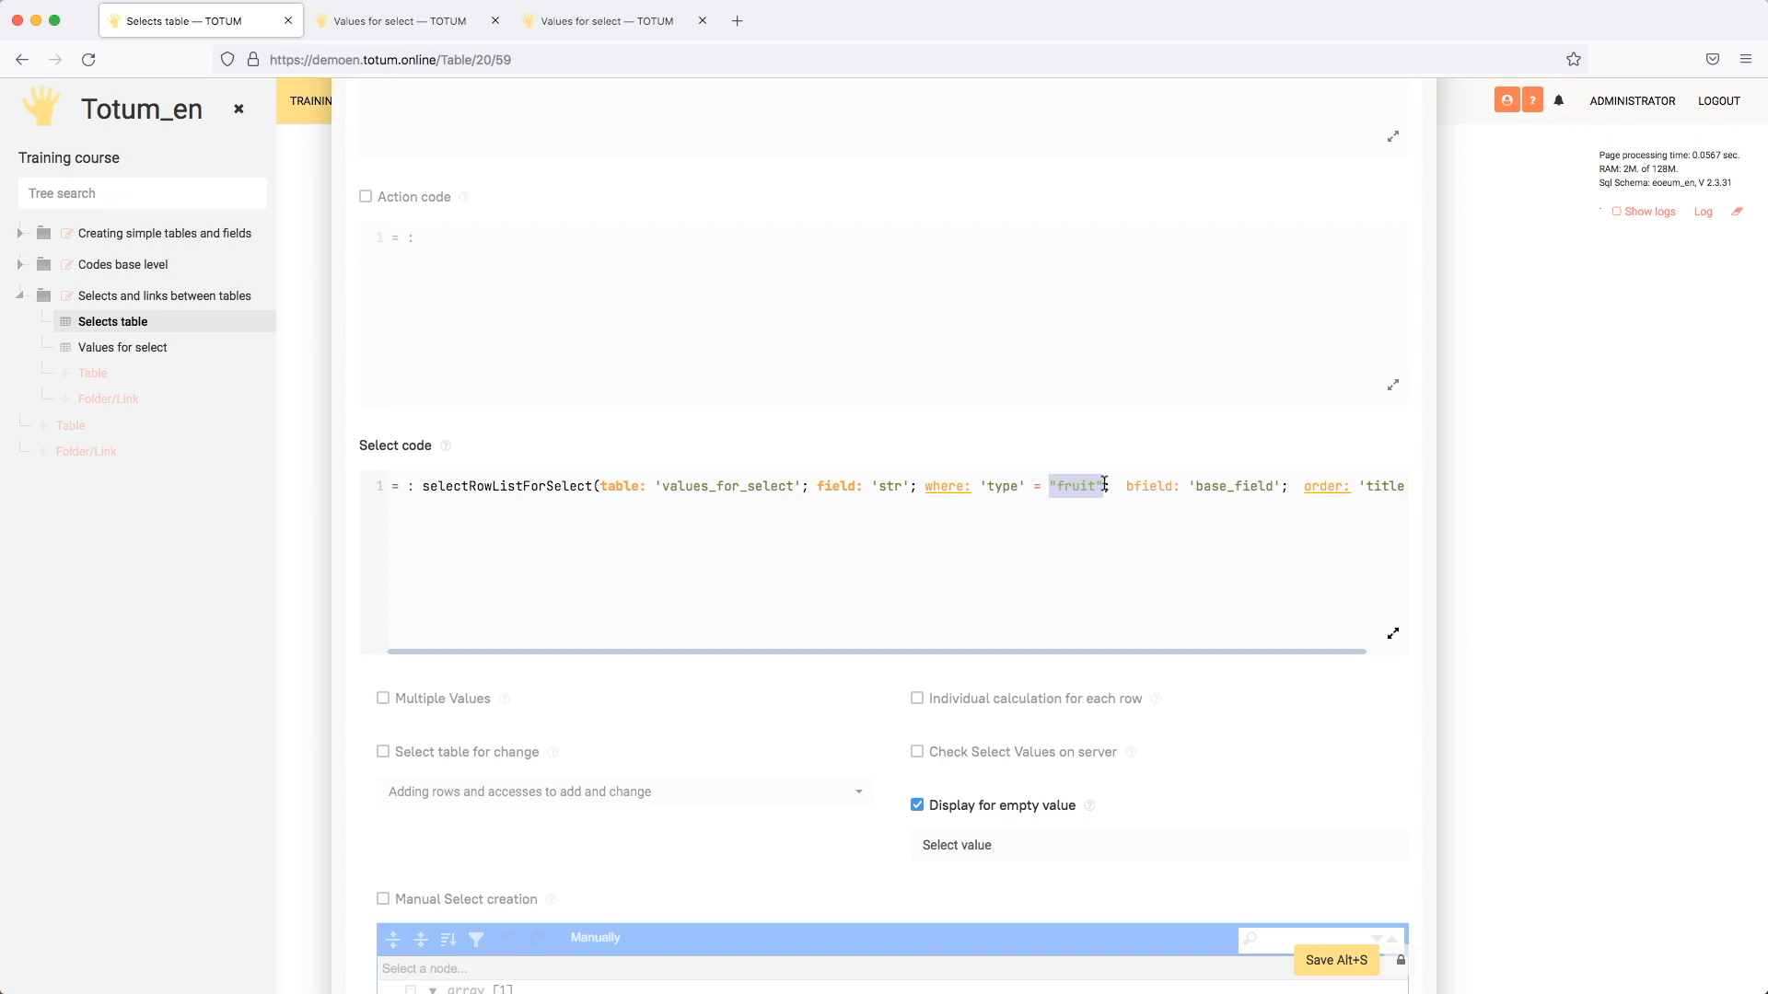
type("$")
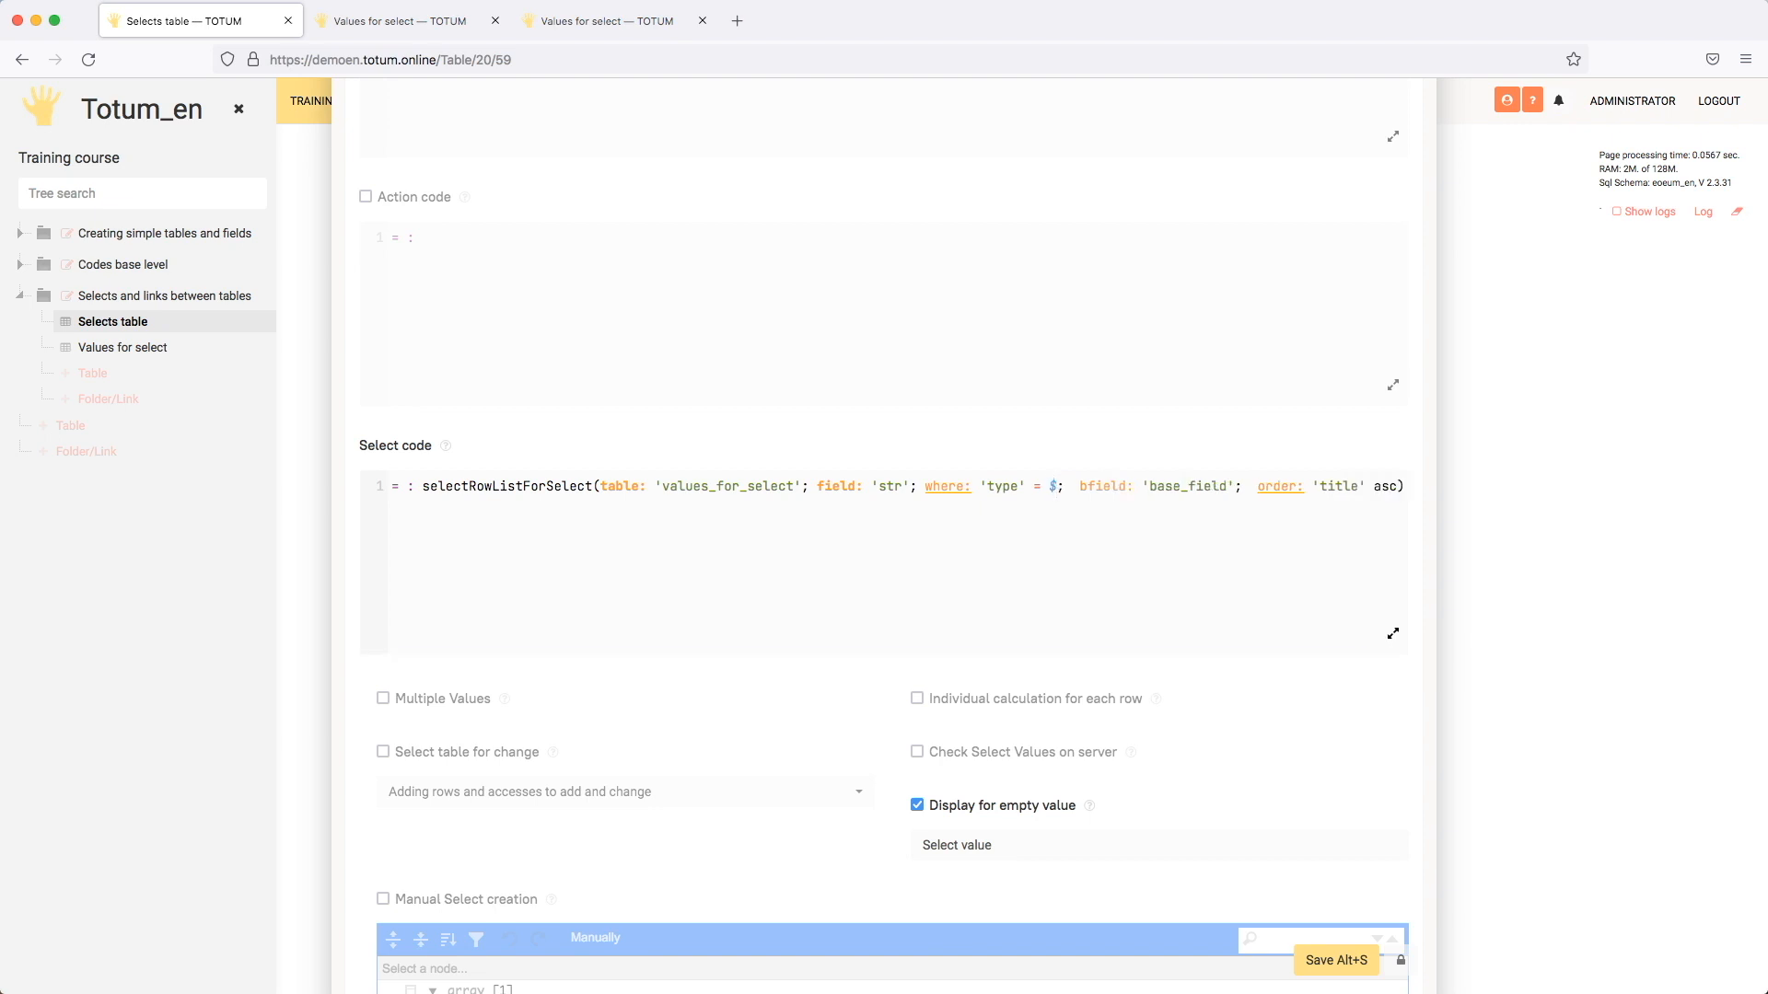
type("if")
key("End")
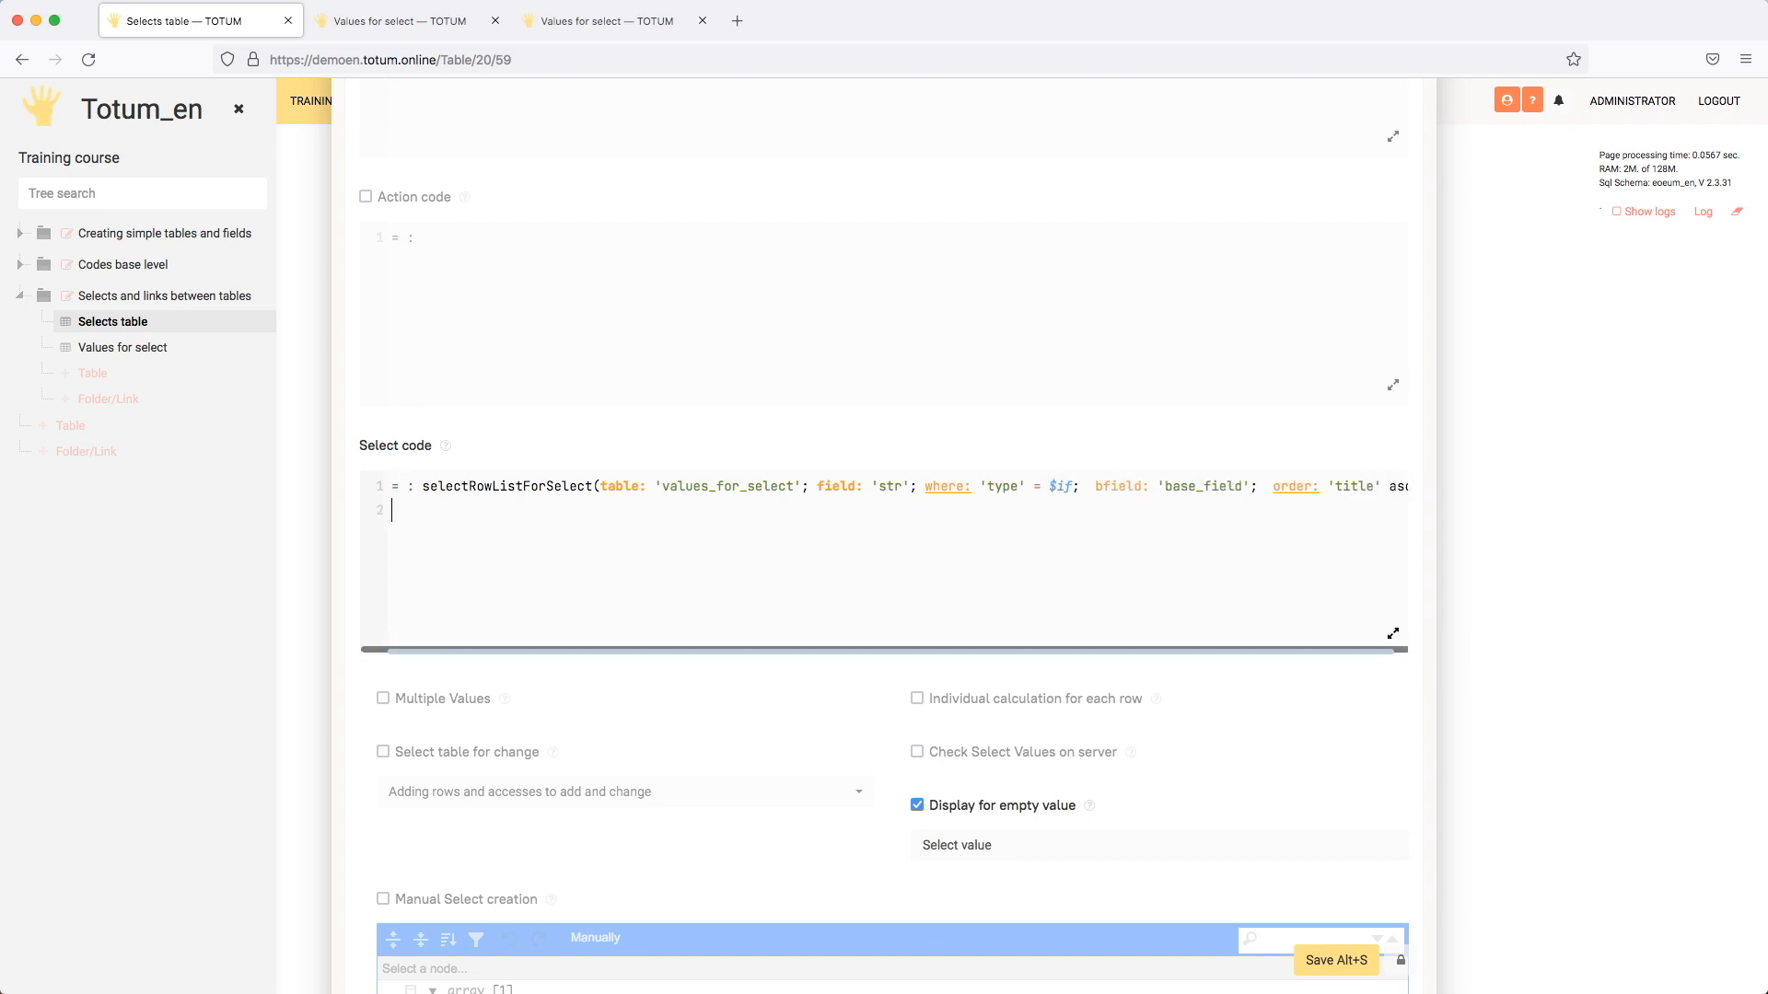
Step: Add the code line if: if(condition: #h_checkbox = true; then: "fruit"; else: "*ALL*") below the select call and save the field
key("Return")
key("Return")
type("if: ")
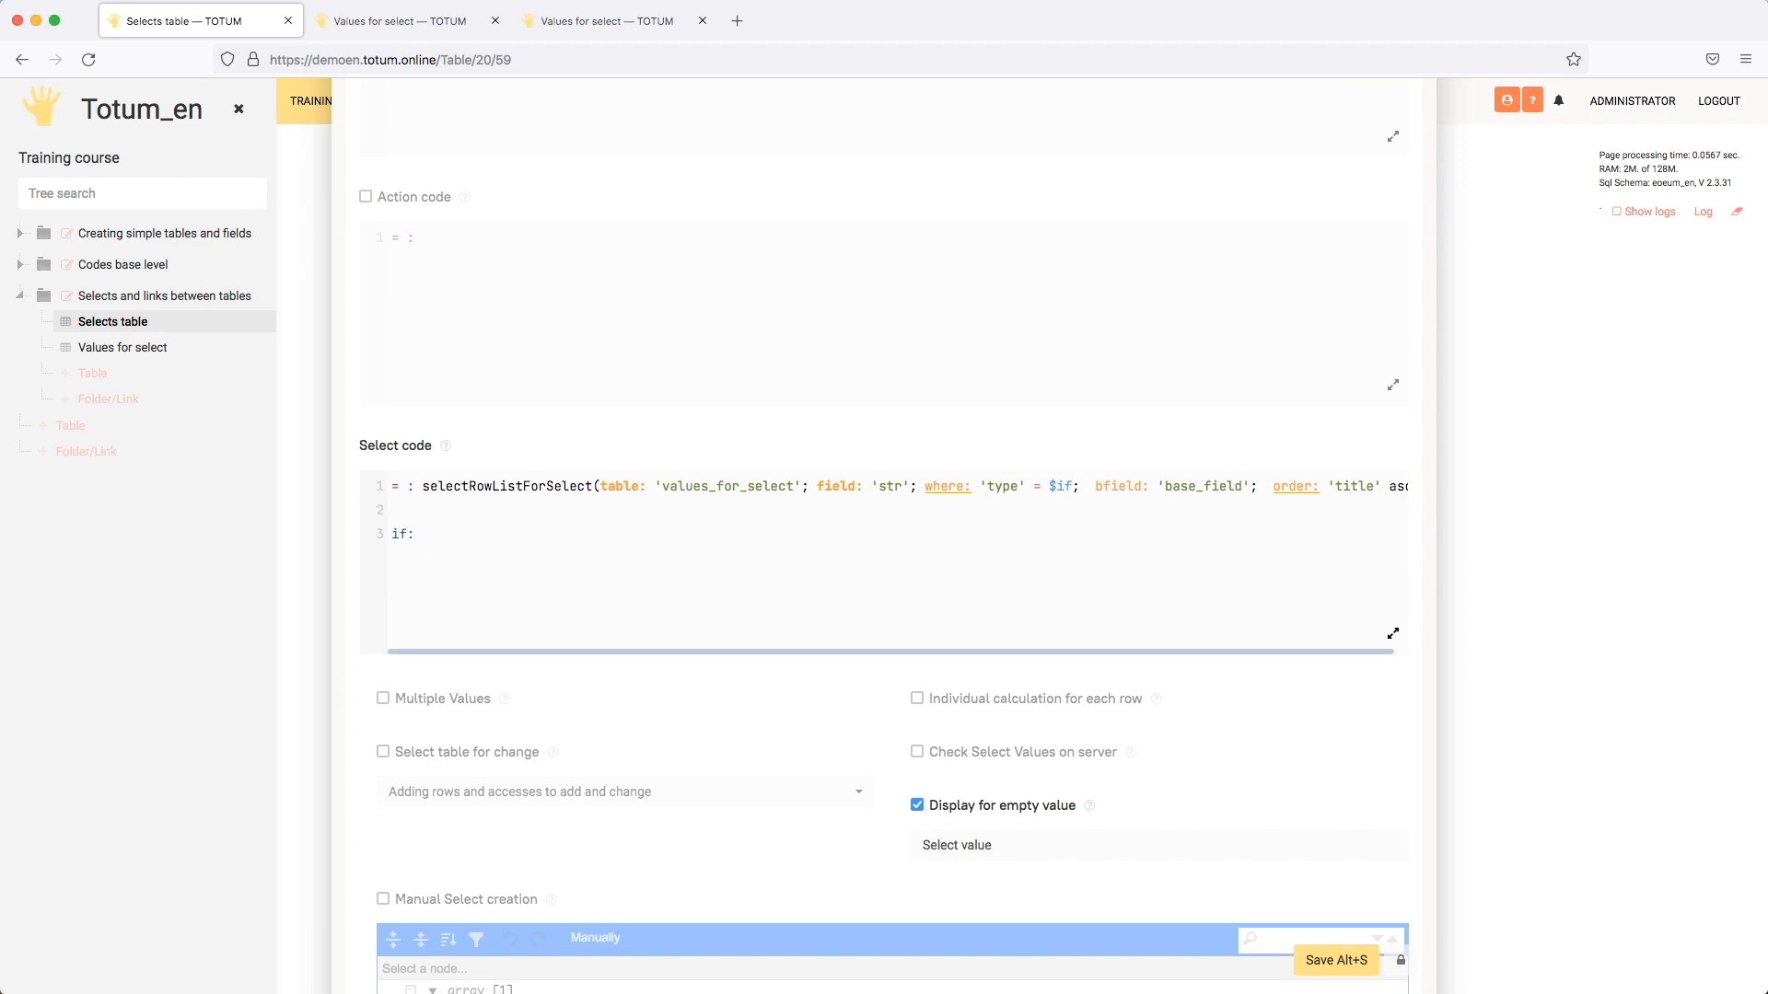
type("if")
key("Return")
type("#; then: ; else: )")
key("Down")
key("Return")
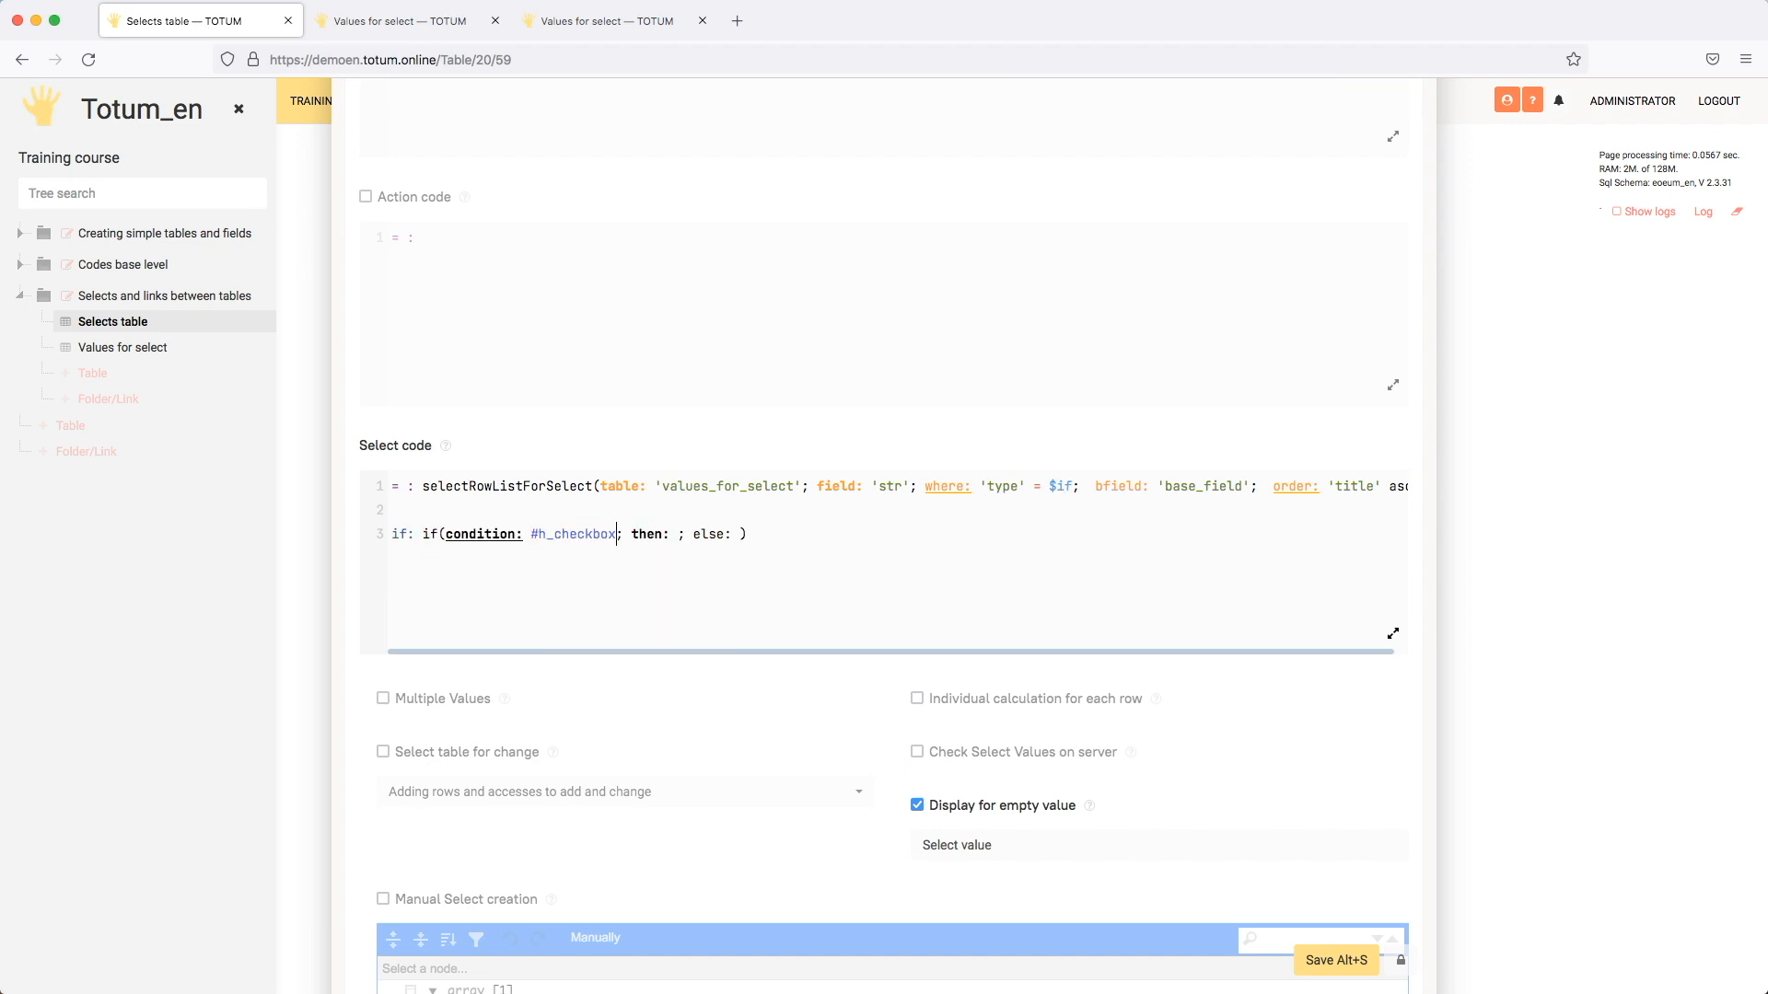
type("= true; then: ")
type("\"fruit\"; else: ")
type("\"\"")
key("Left")
type("*ALL")
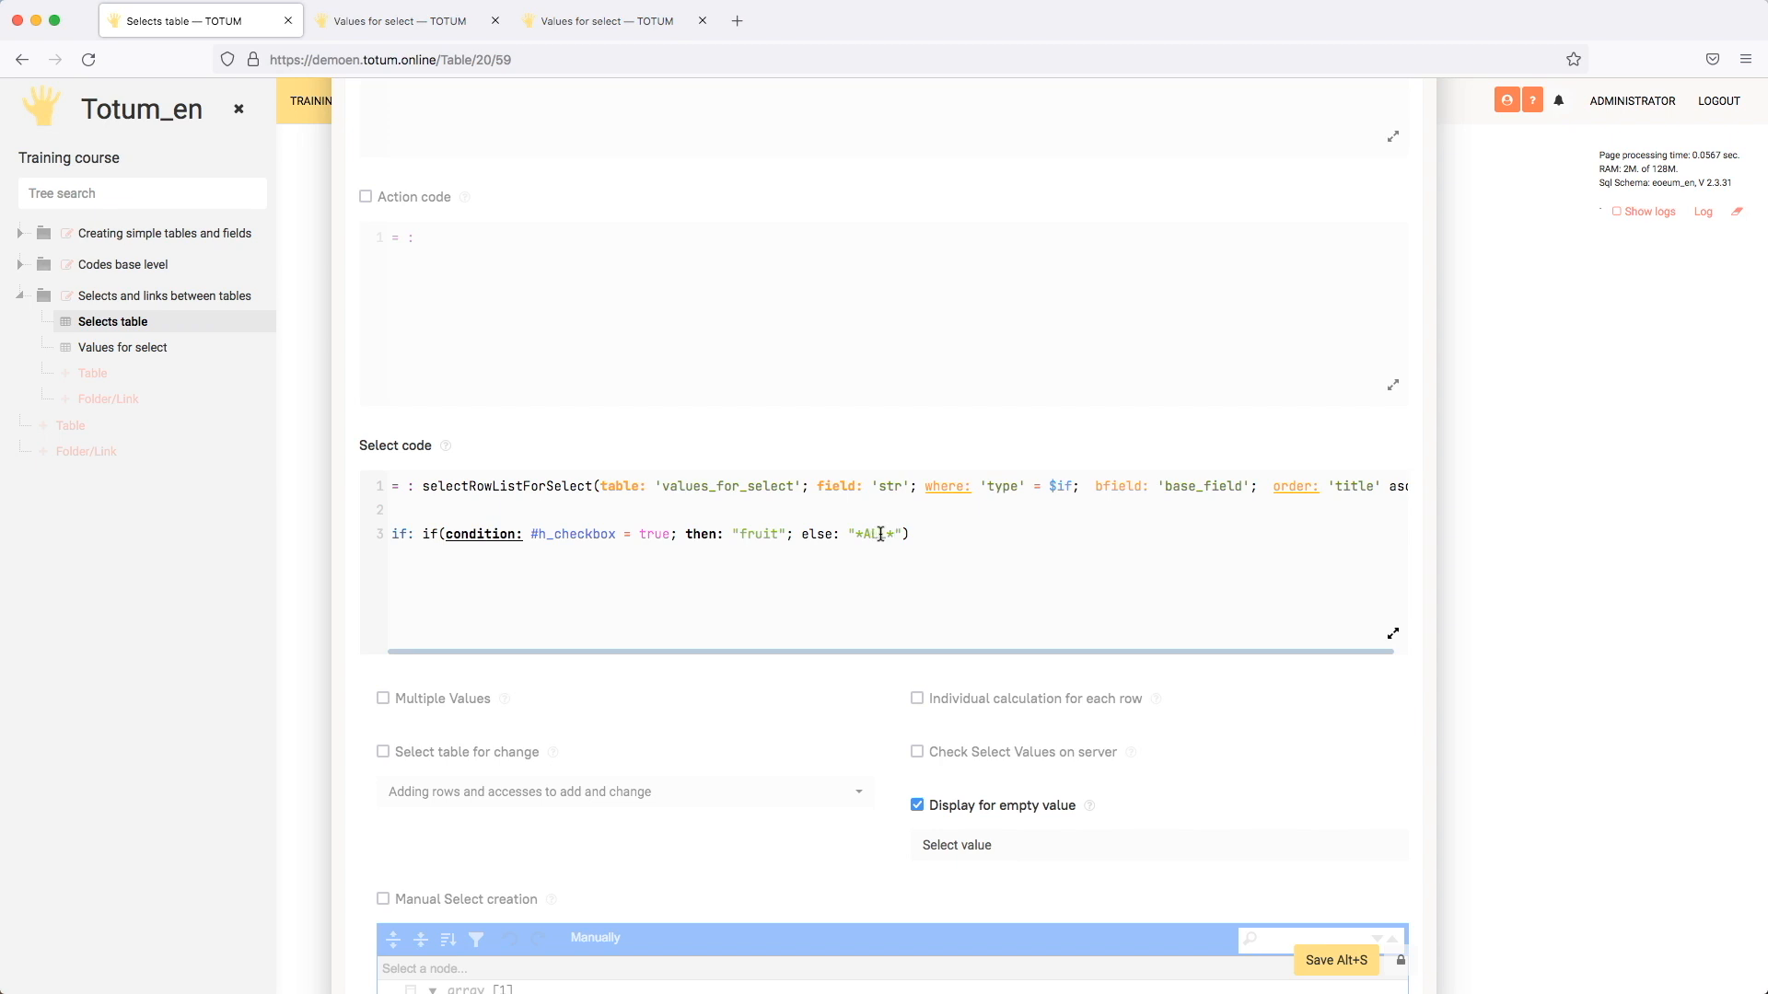
left_click(1336, 960)
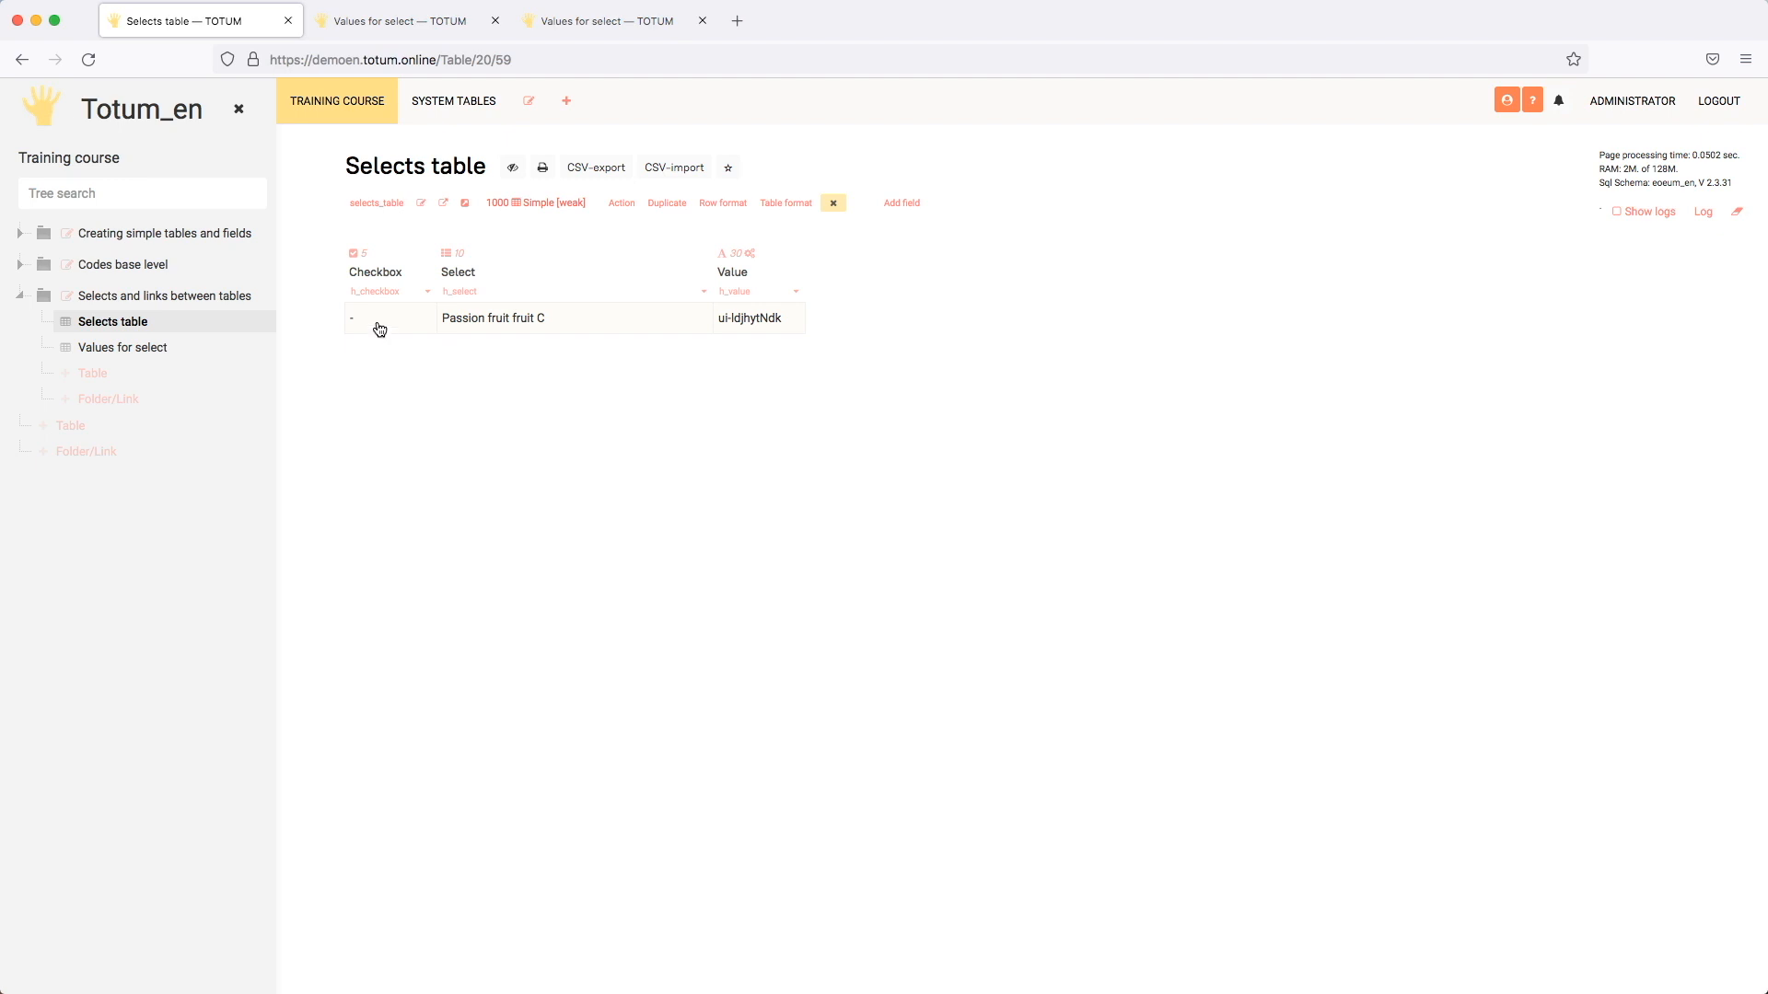
Step: Compare the Select field's options with the Checkbox unticked and ticked, leaving it ticked
double_click(601, 322)
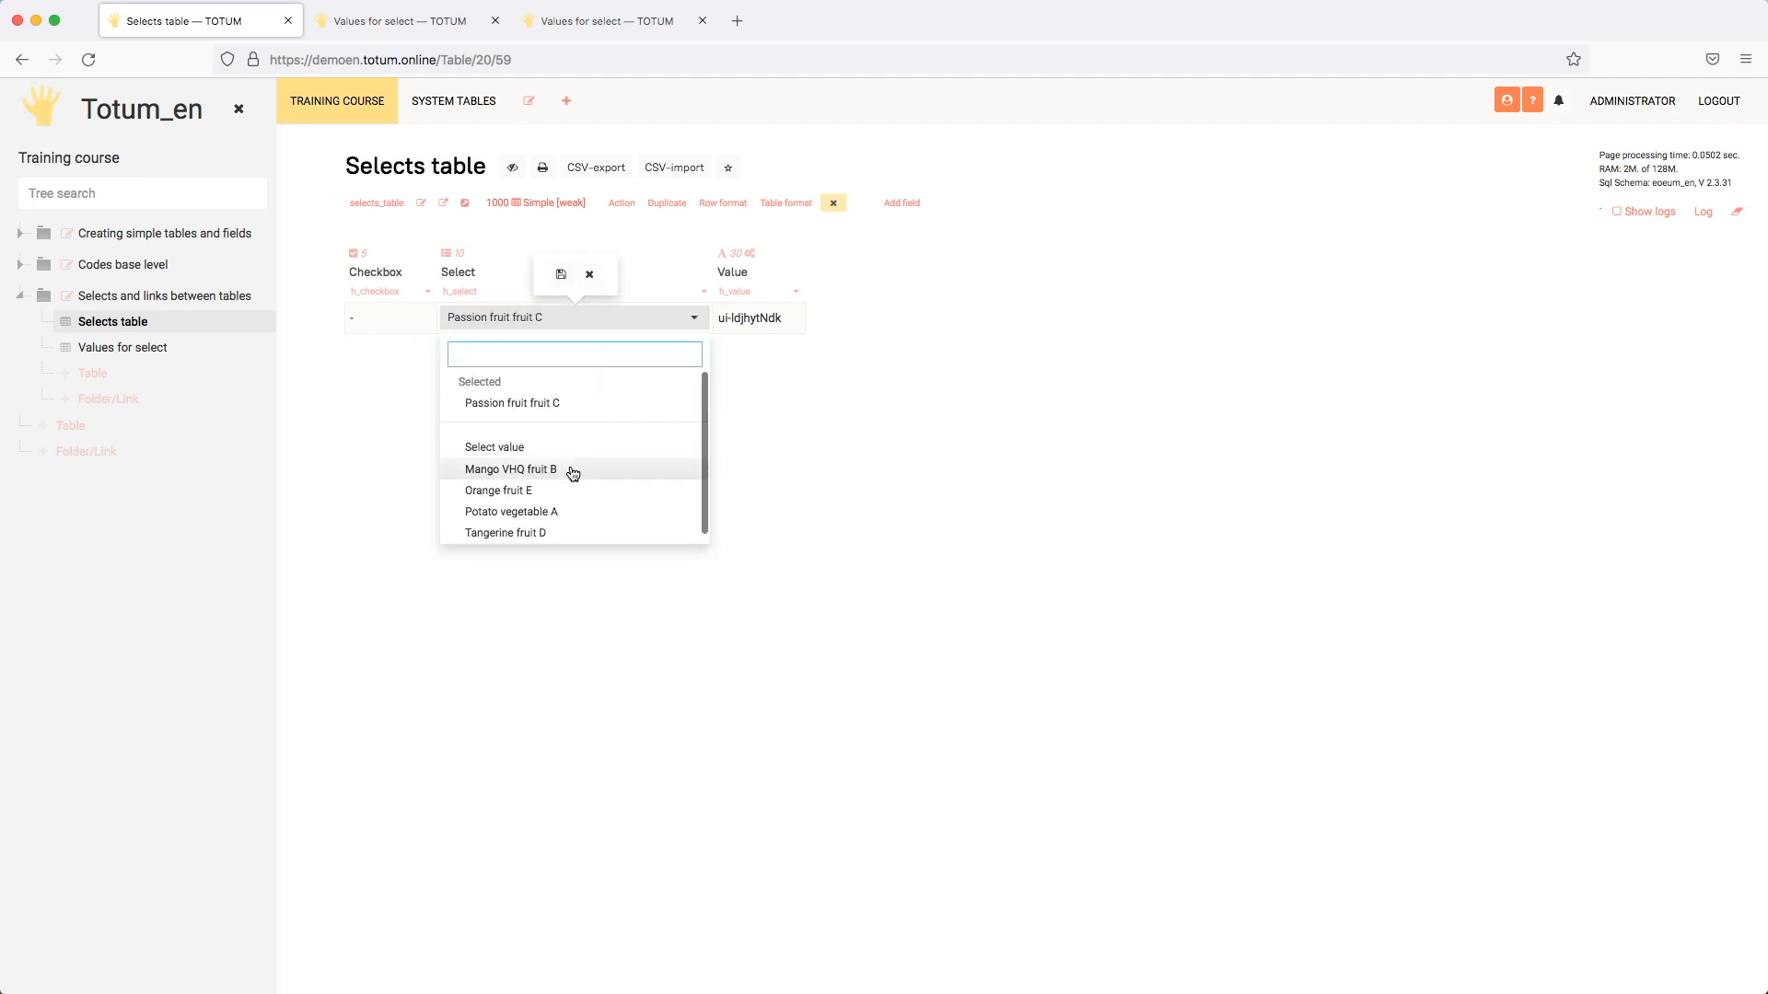
left_click(986, 484)
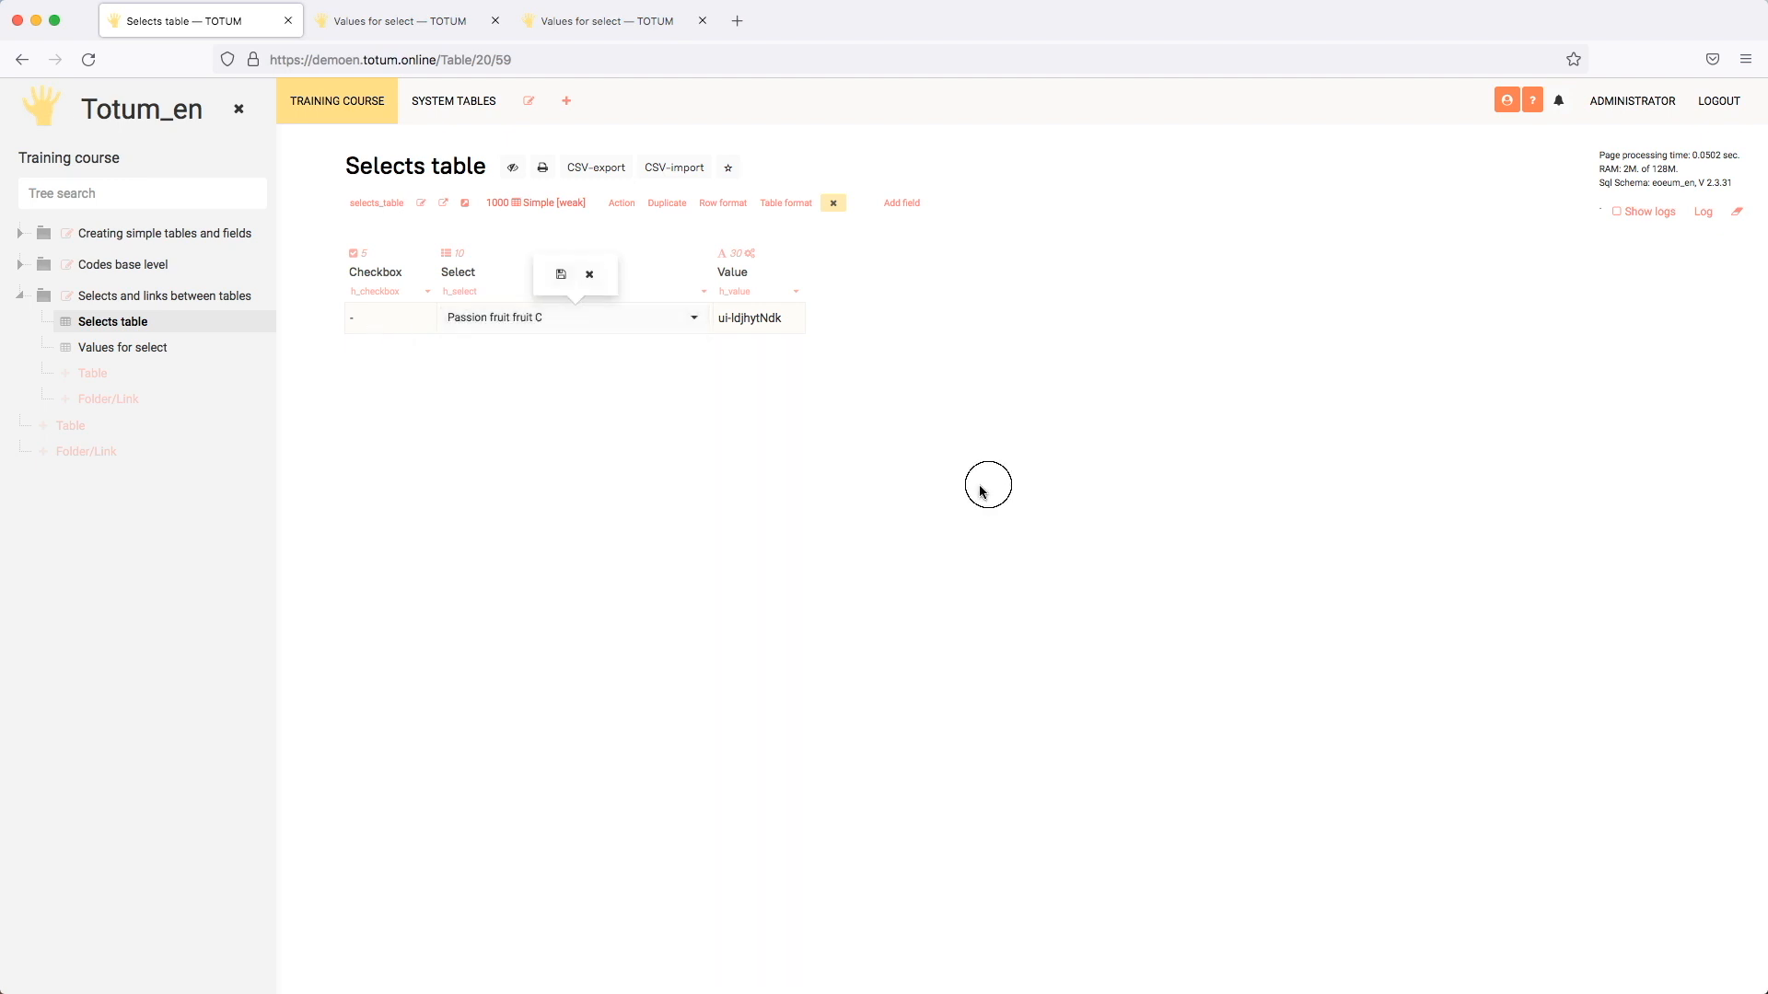
left_click(395, 324)
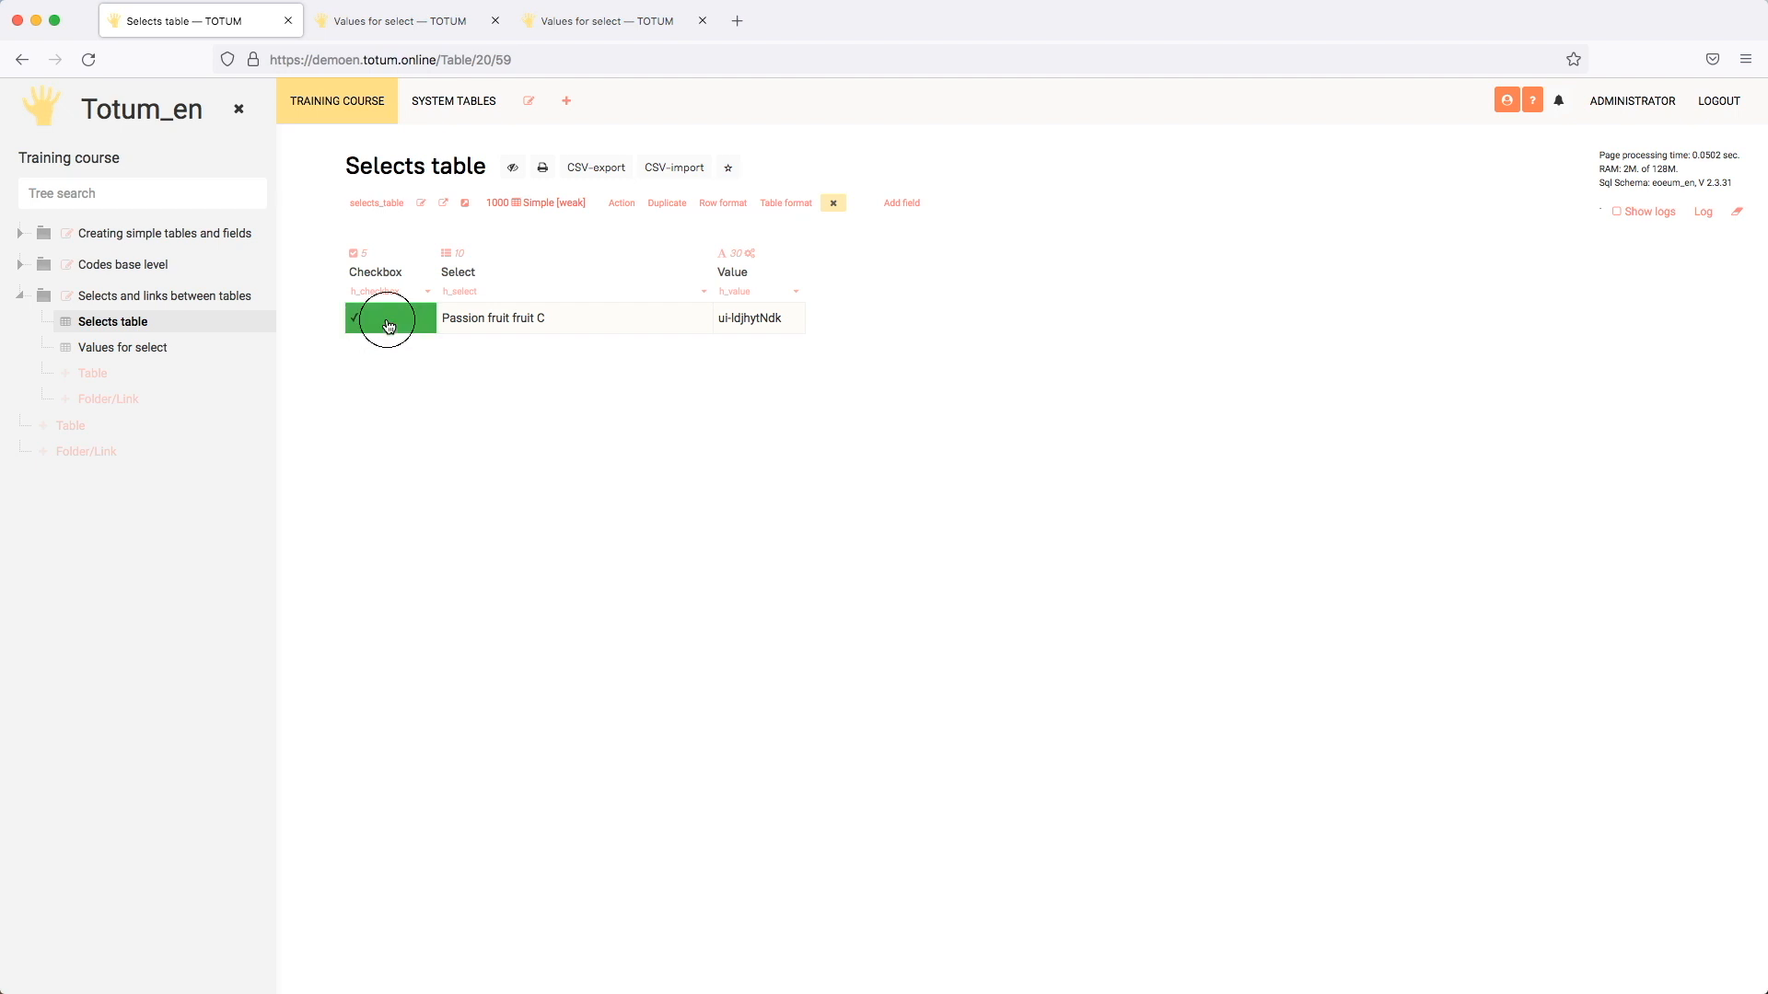
double_click(649, 324)
scroll(594, 493, "down", 1)
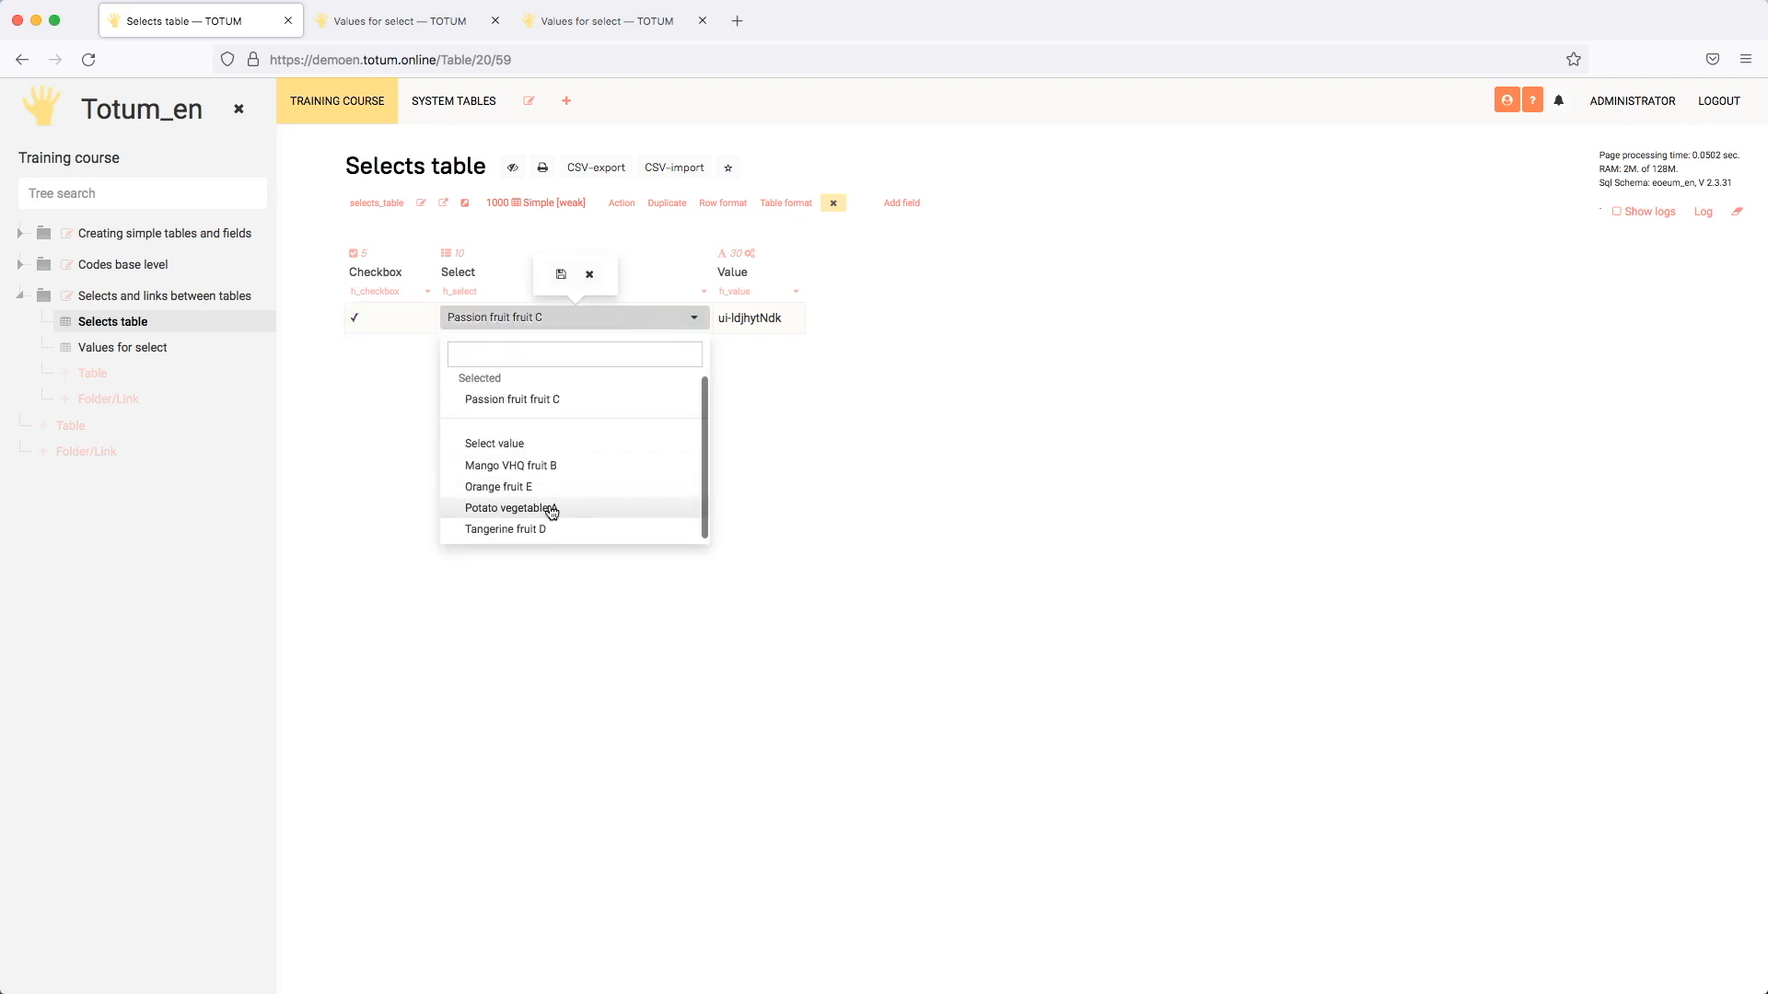
left_click(818, 443)
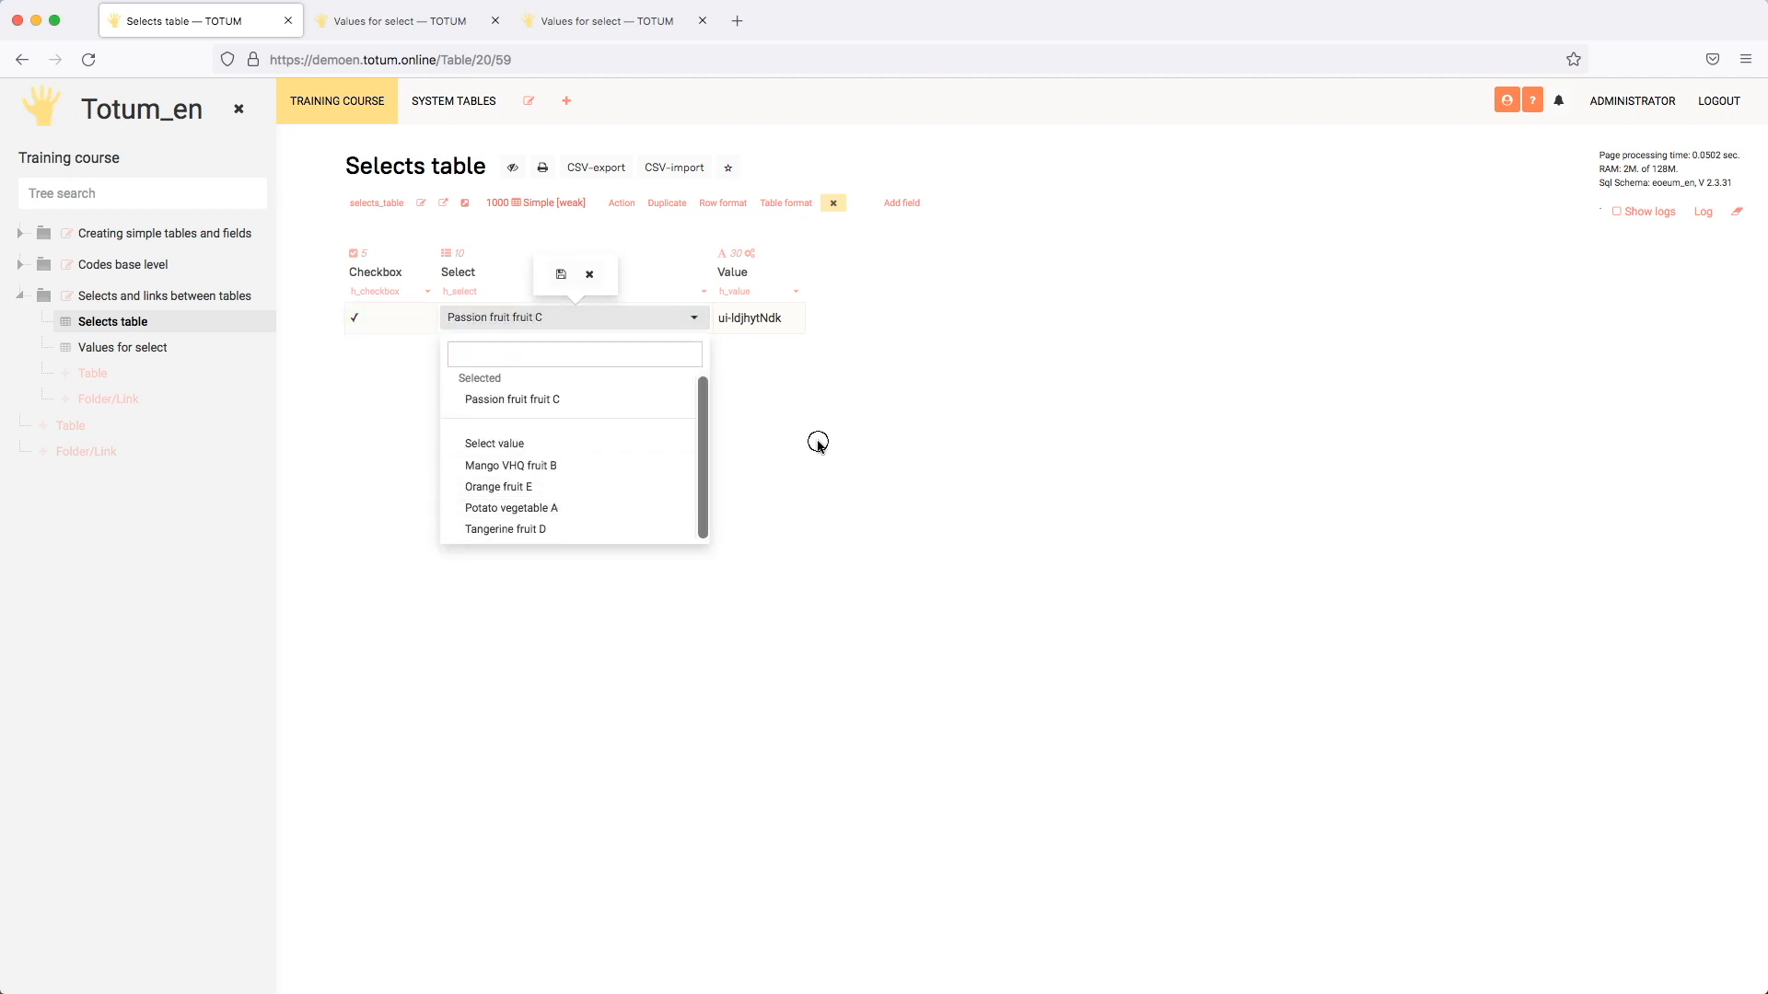
Step: Reload the table page and examine the Select field's options again
left_click(88, 59)
double_click(594, 326)
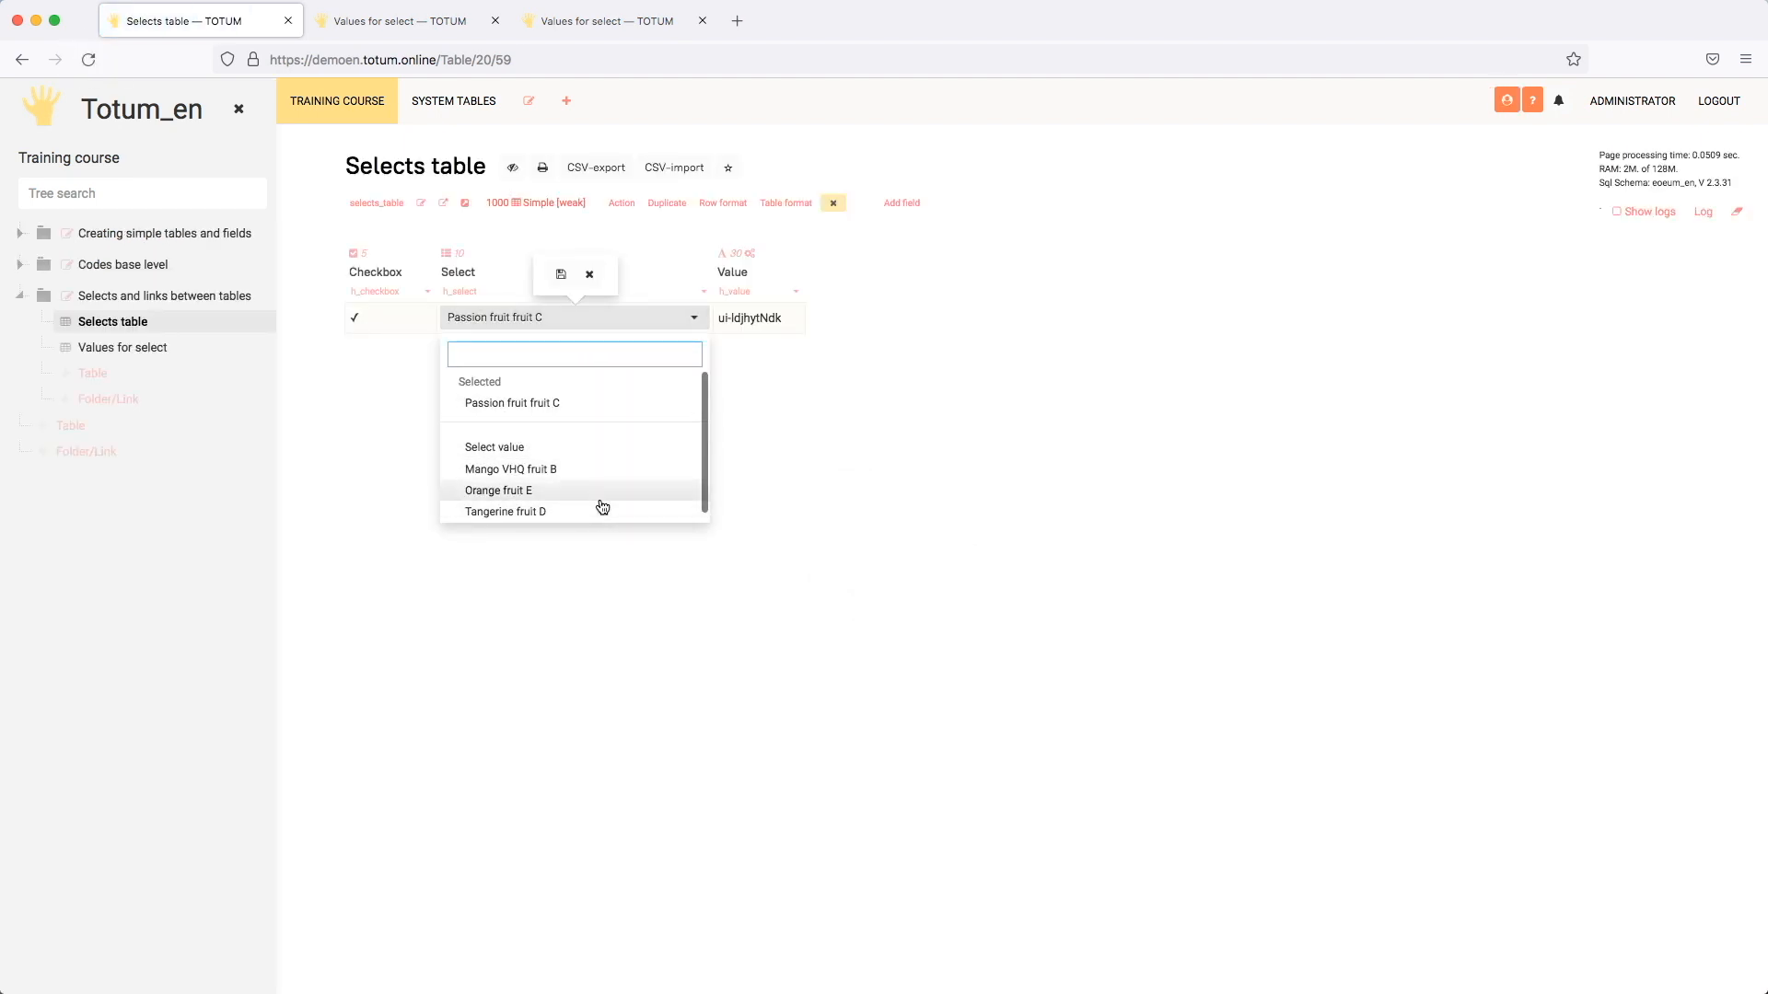
left_click(860, 466)
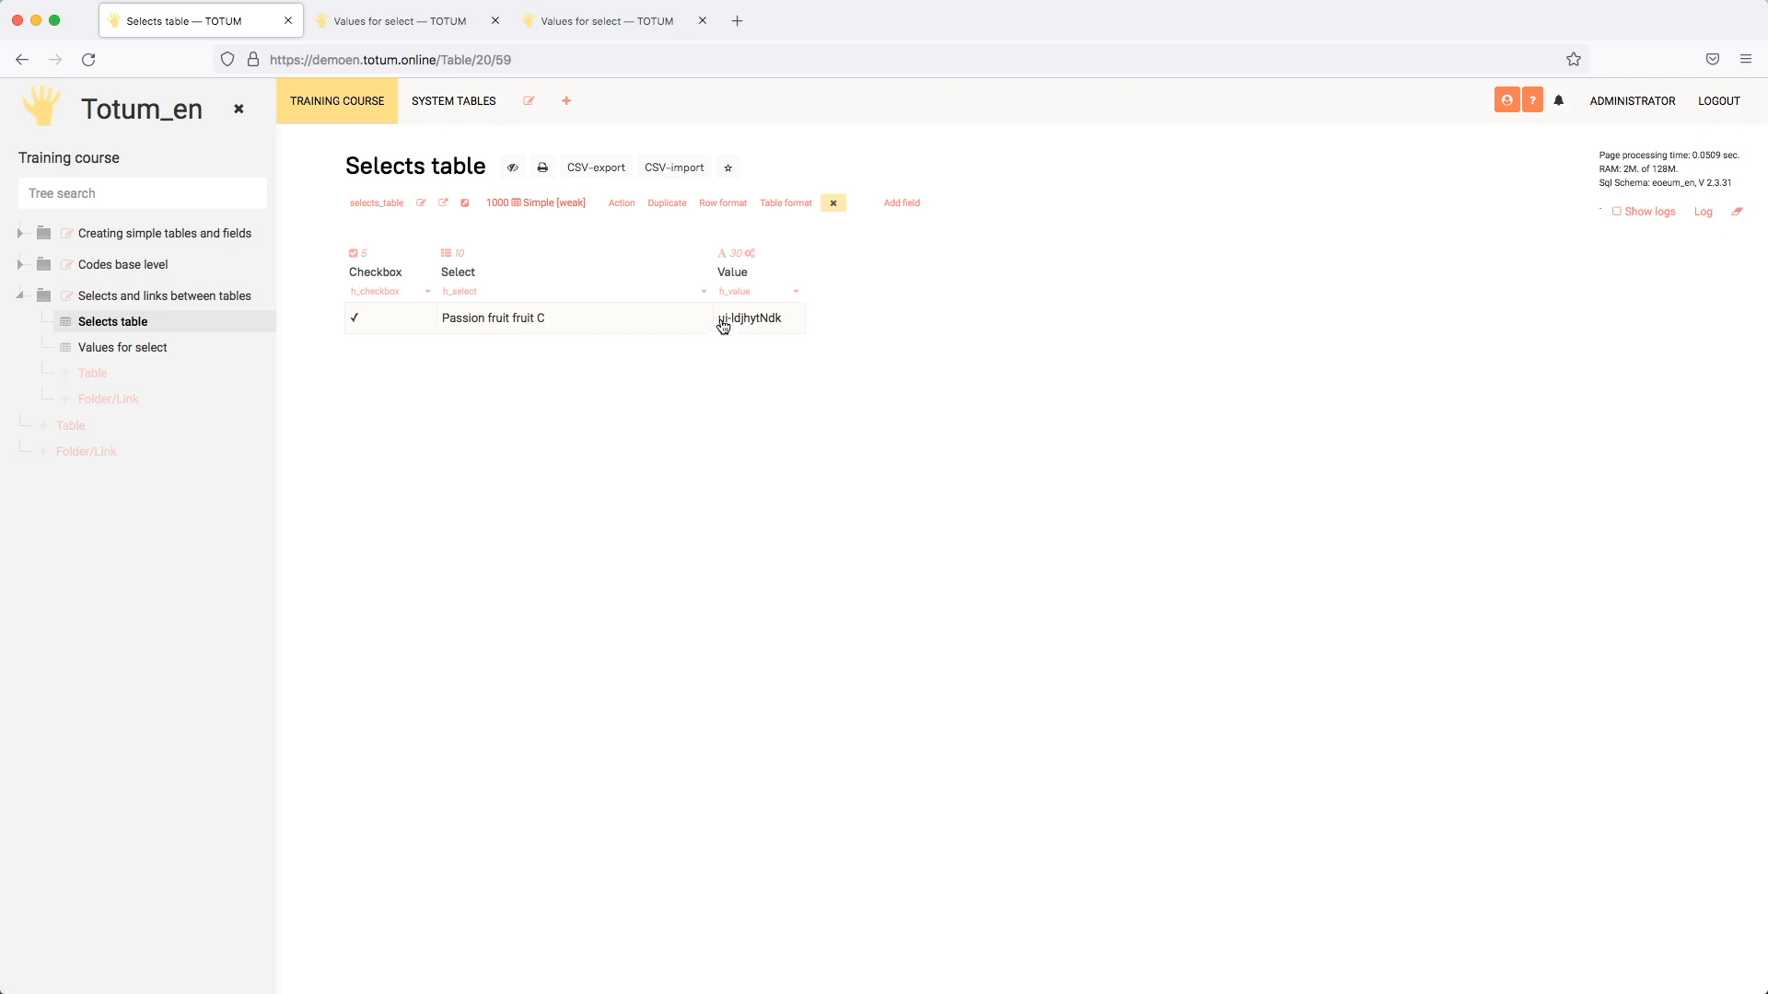
Step: Enable individual calculation for each row in the Select field's settings and save the field
left_click(704, 290)
scroll(1106, 506, "down", 3)
scroll(1107, 504, "down", 10)
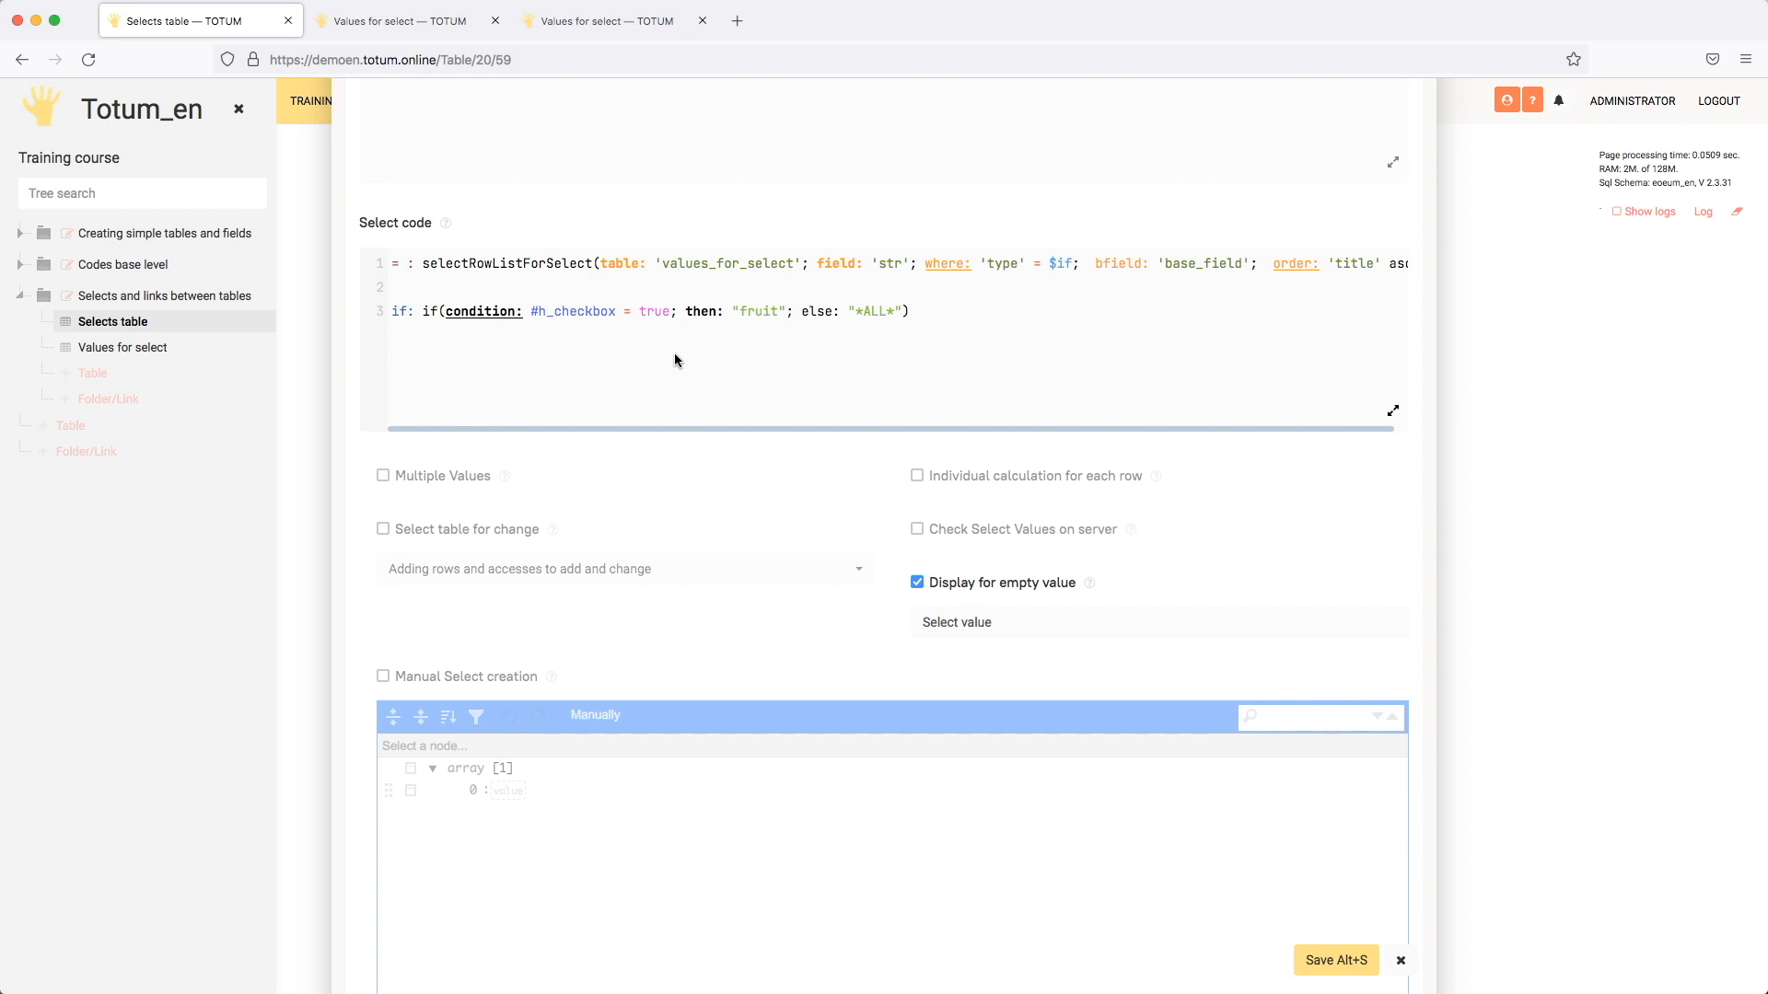
left_click(918, 476)
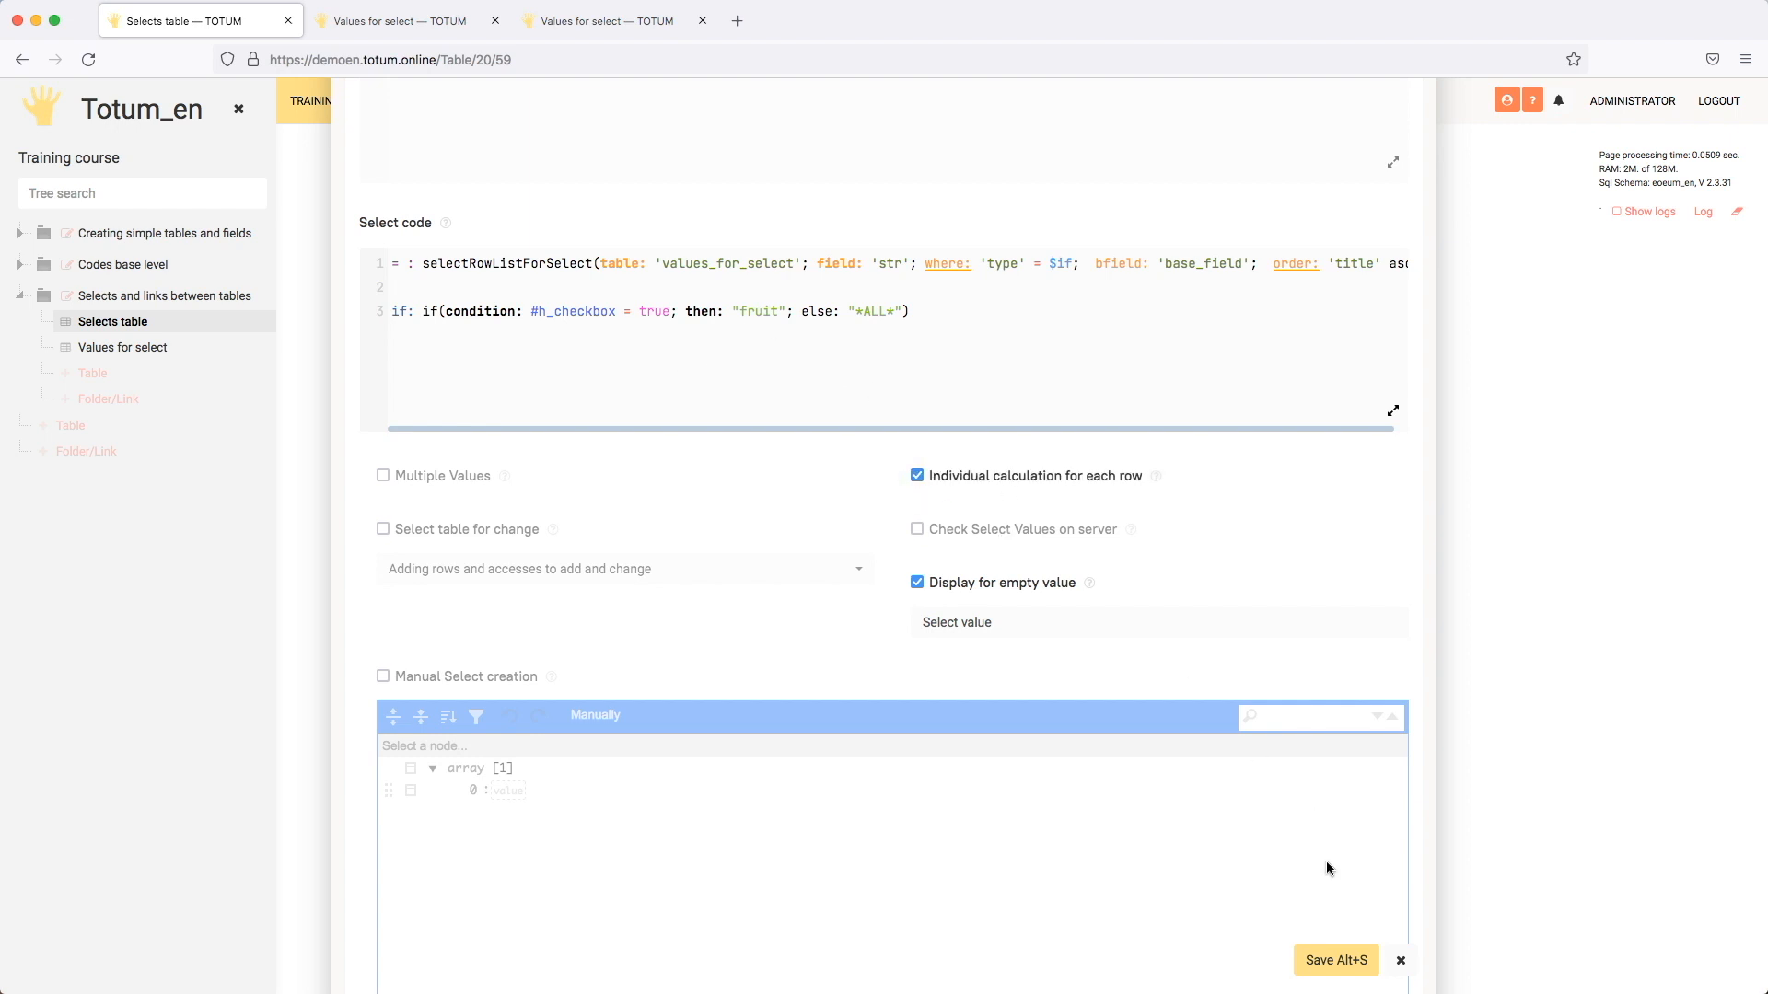
left_click(1330, 960)
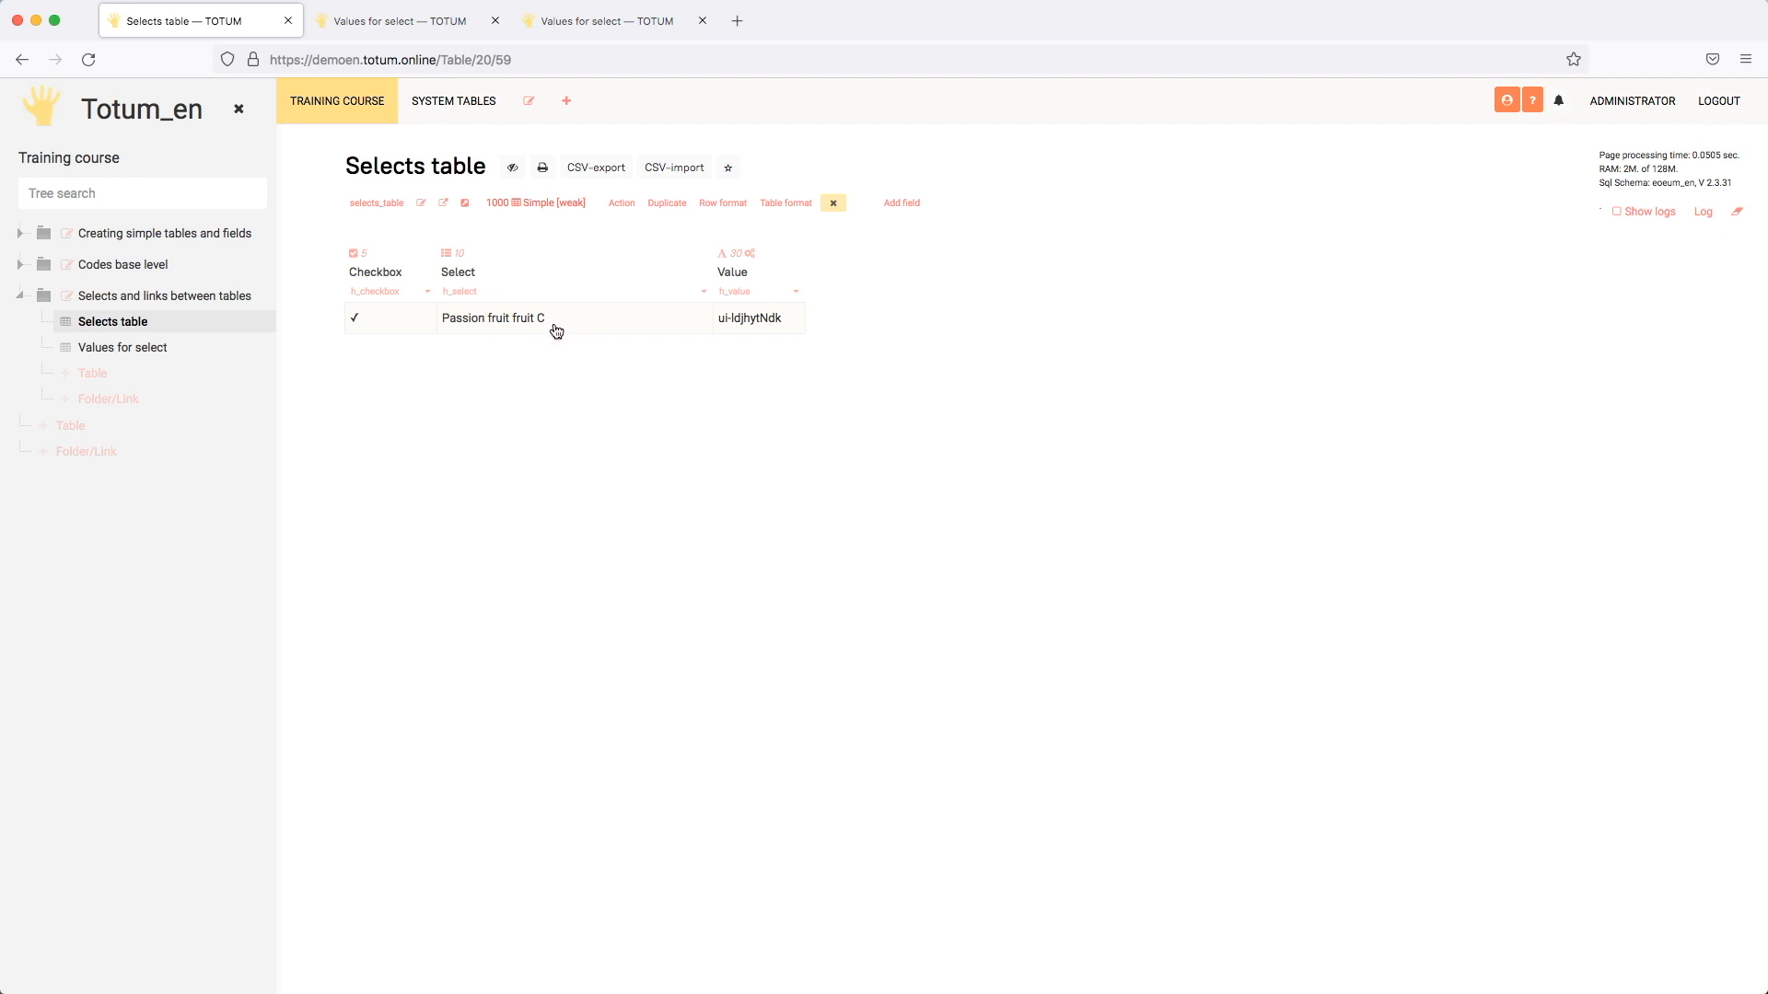
Step: Compare the Select field's options with the Checkbox unticked and ticked
left_click(382, 318)
left_click(598, 327)
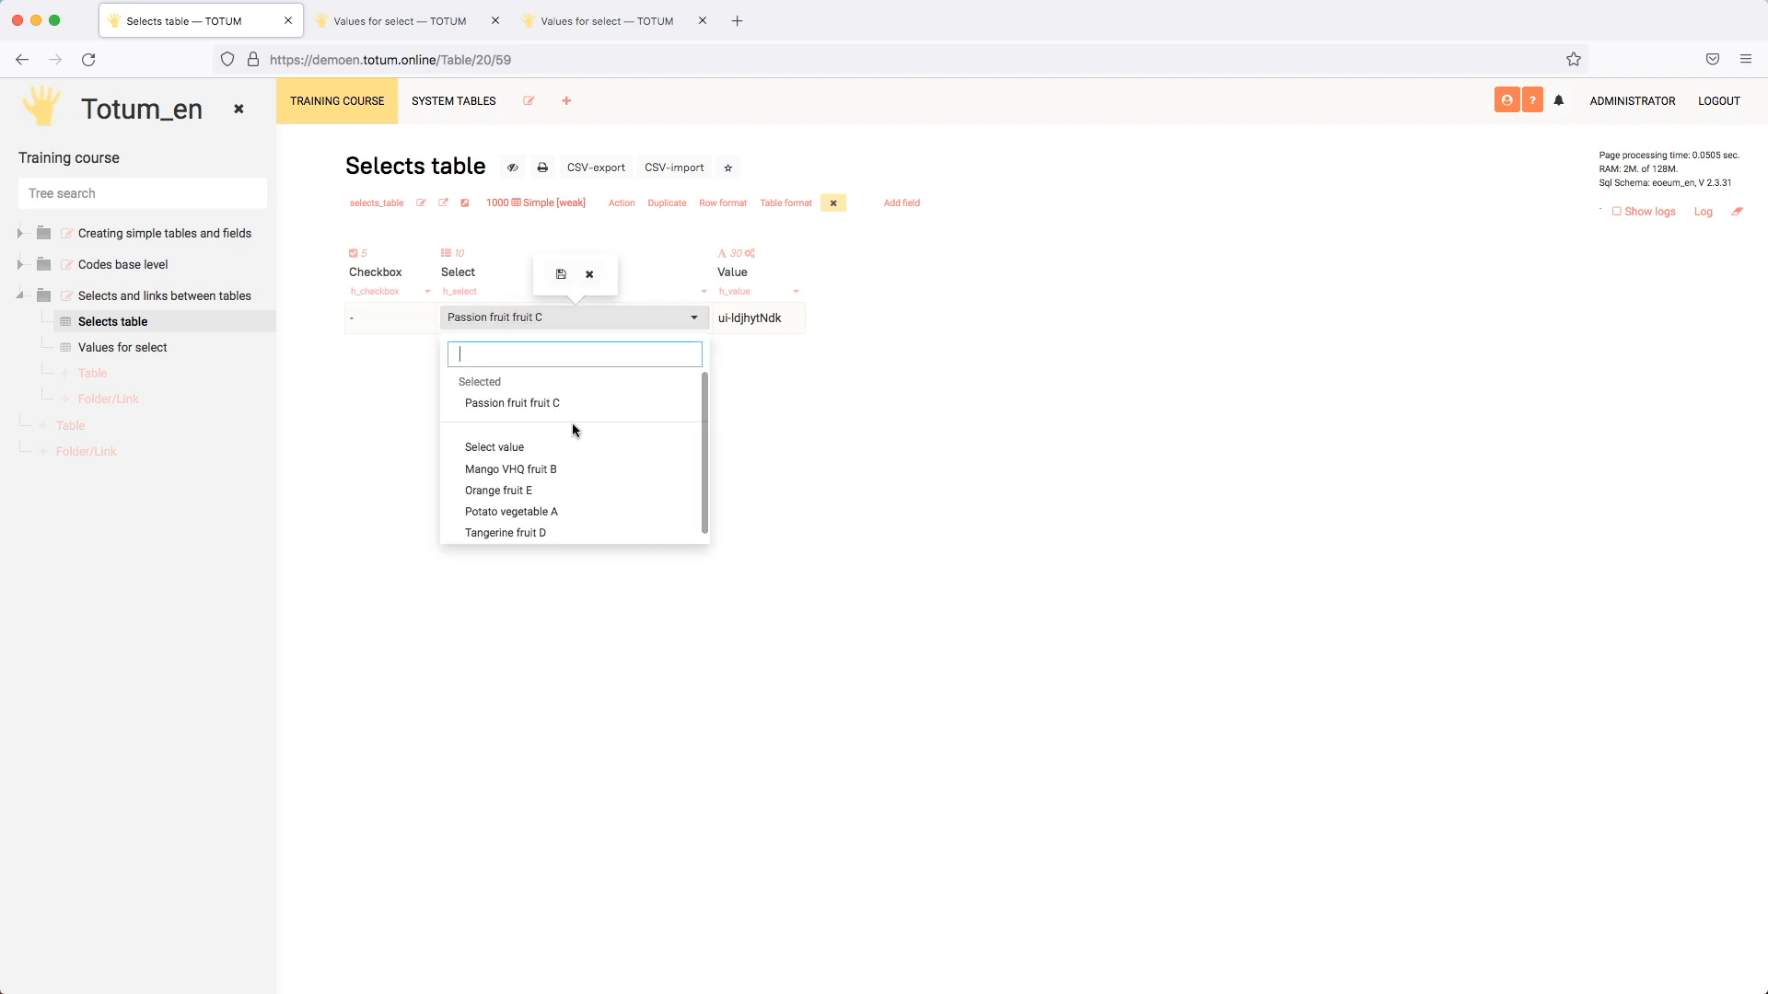
left_click(886, 490)
left_click(380, 323)
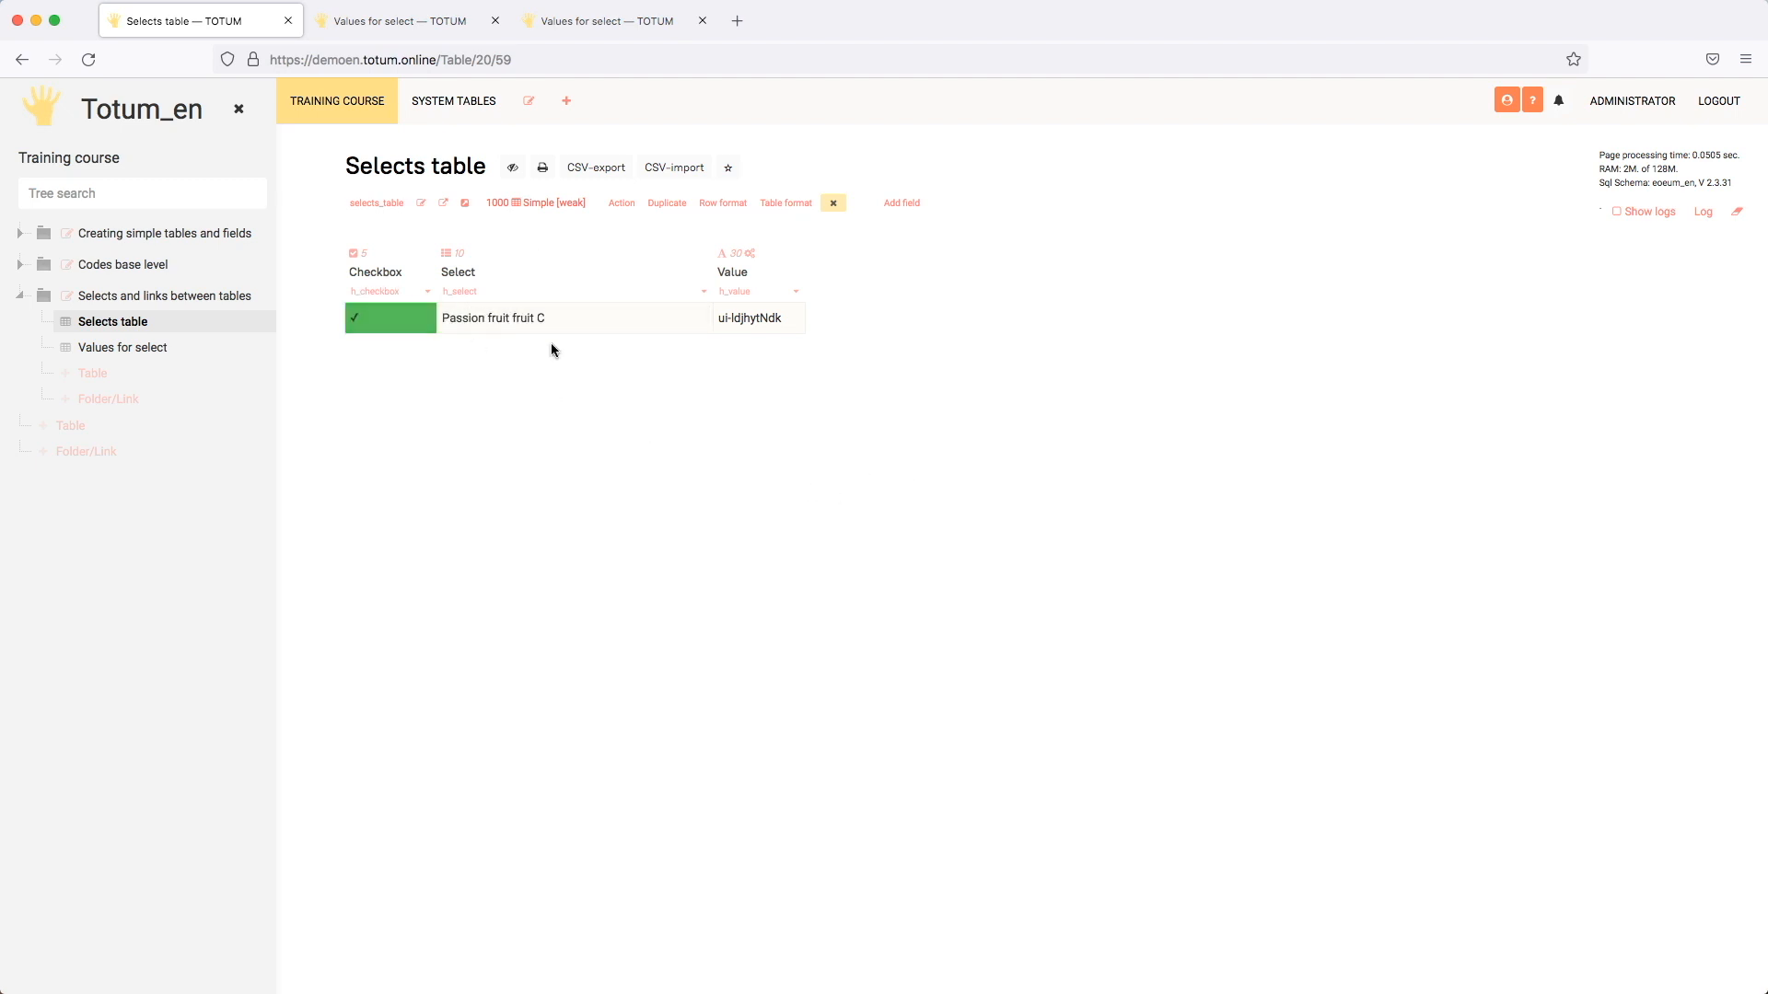
left_click(616, 325)
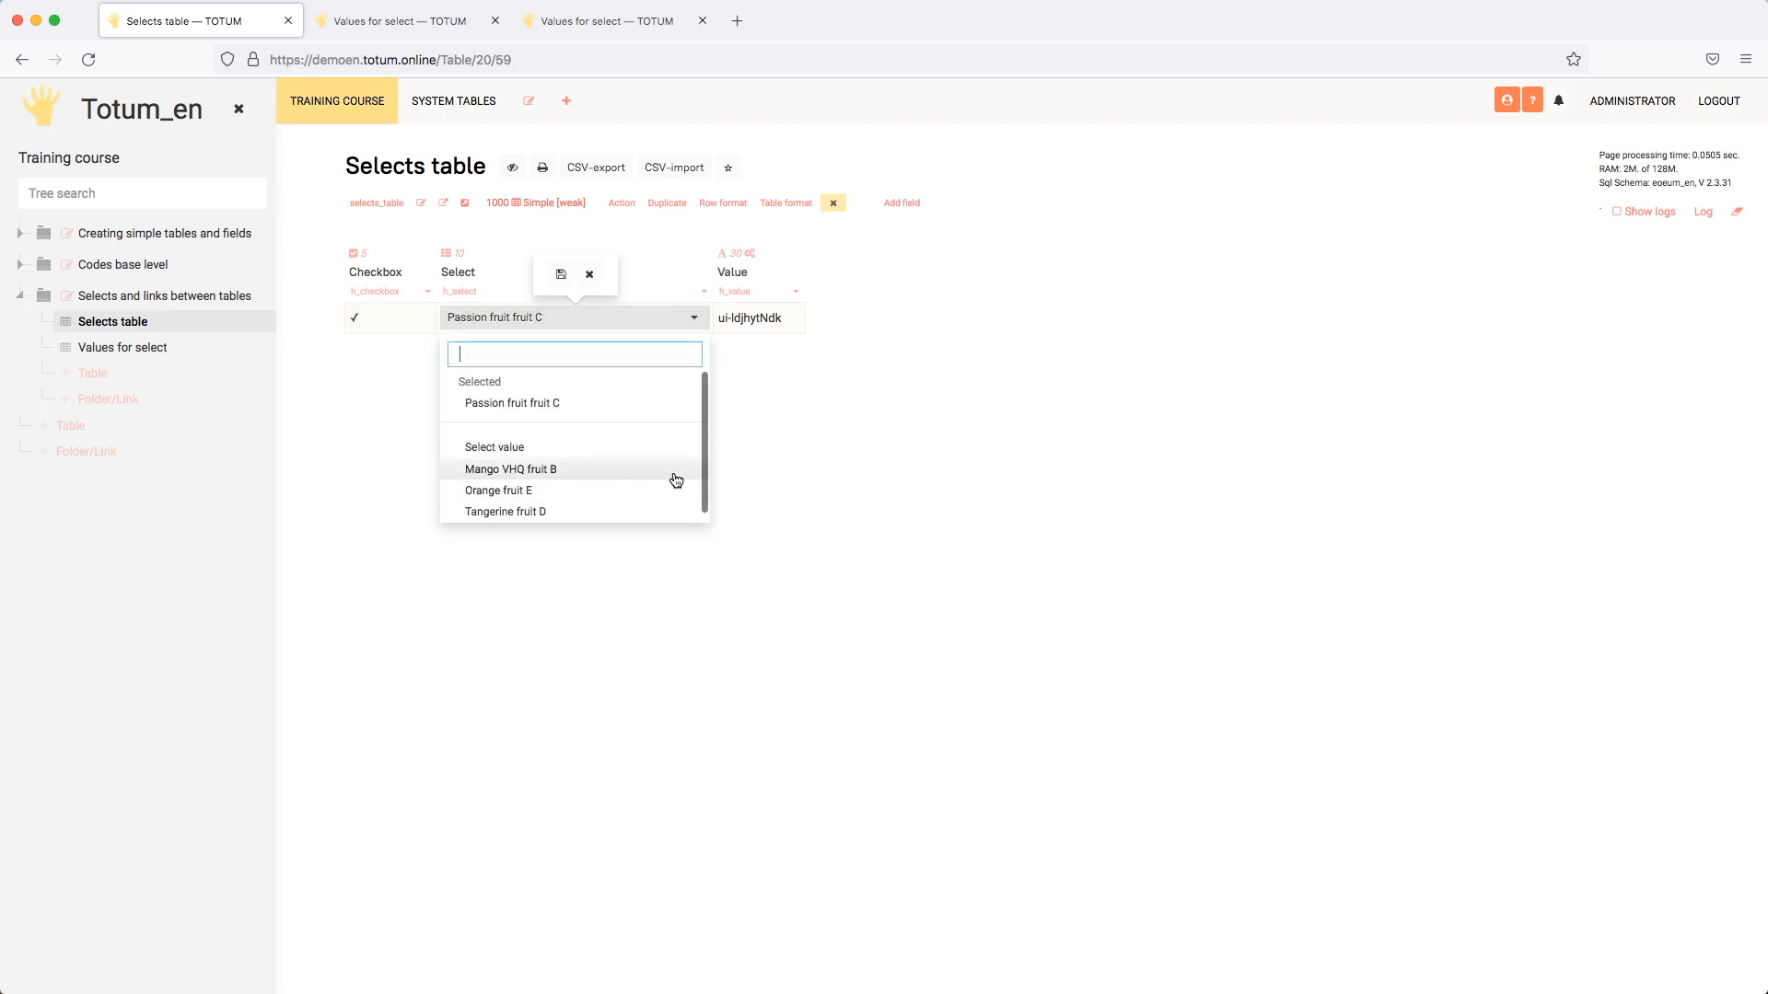
left_click(837, 458)
Step: Untick the Checkbox and choose Potato vegetable A in the Select field
left_click(368, 328)
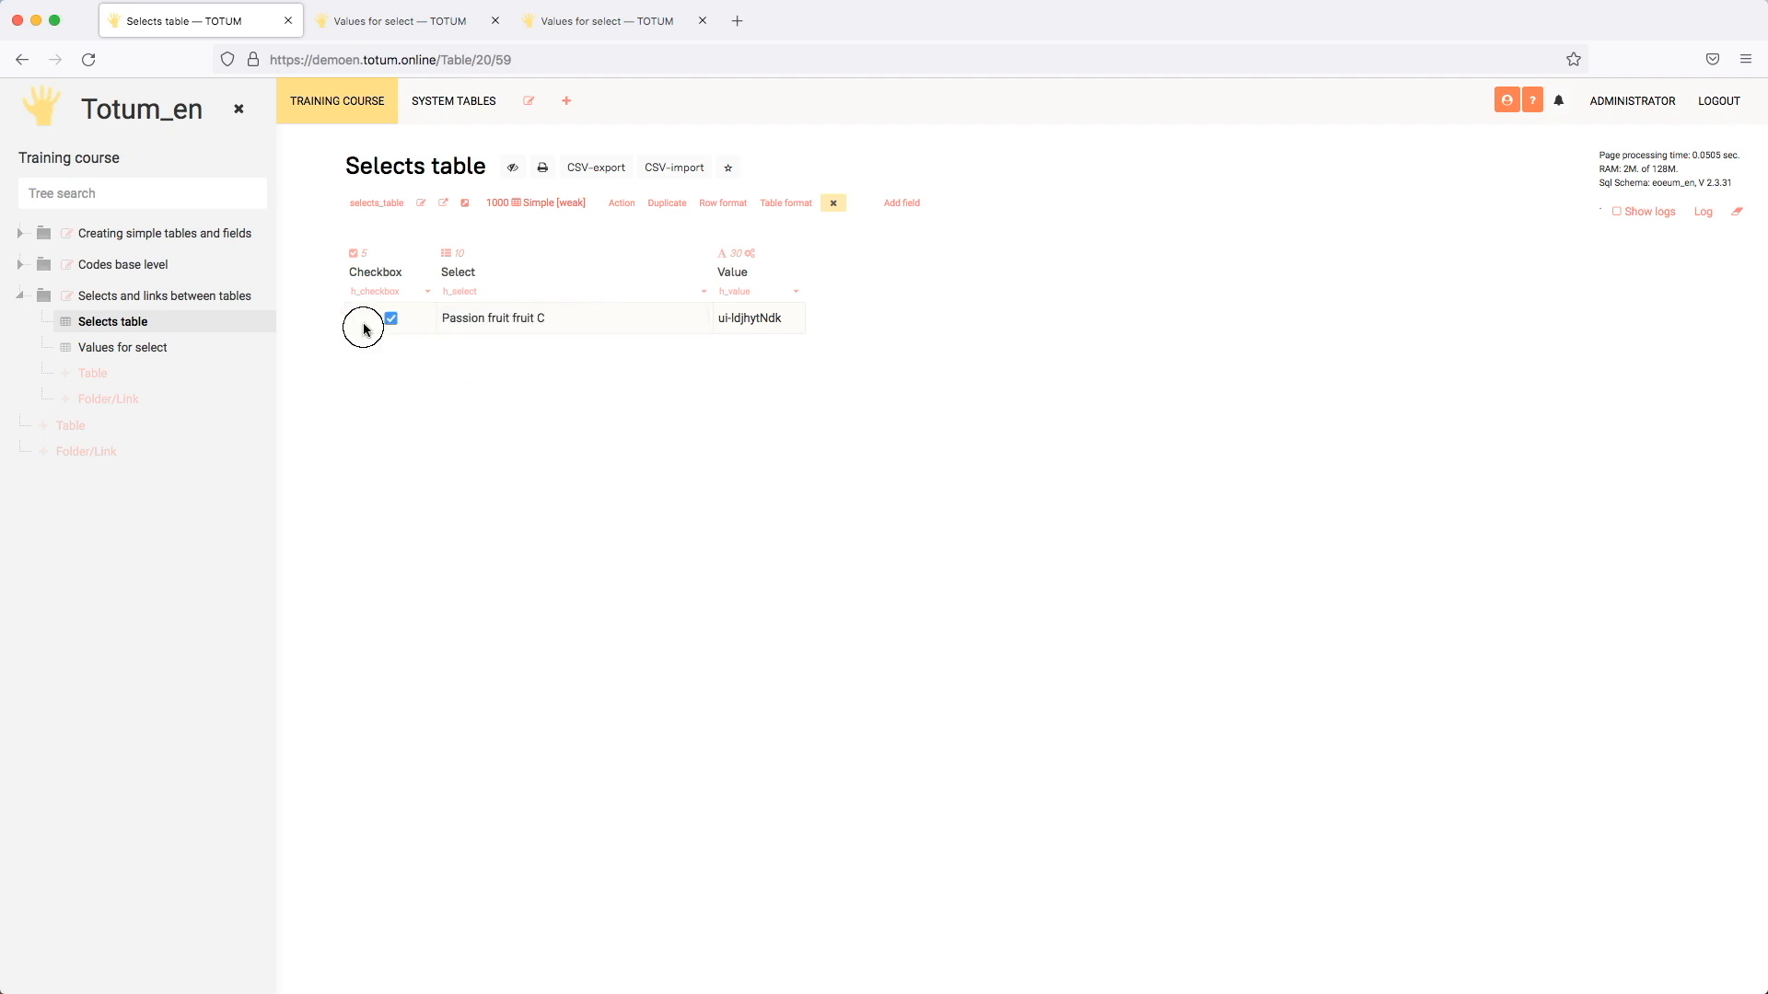
left_click(598, 326)
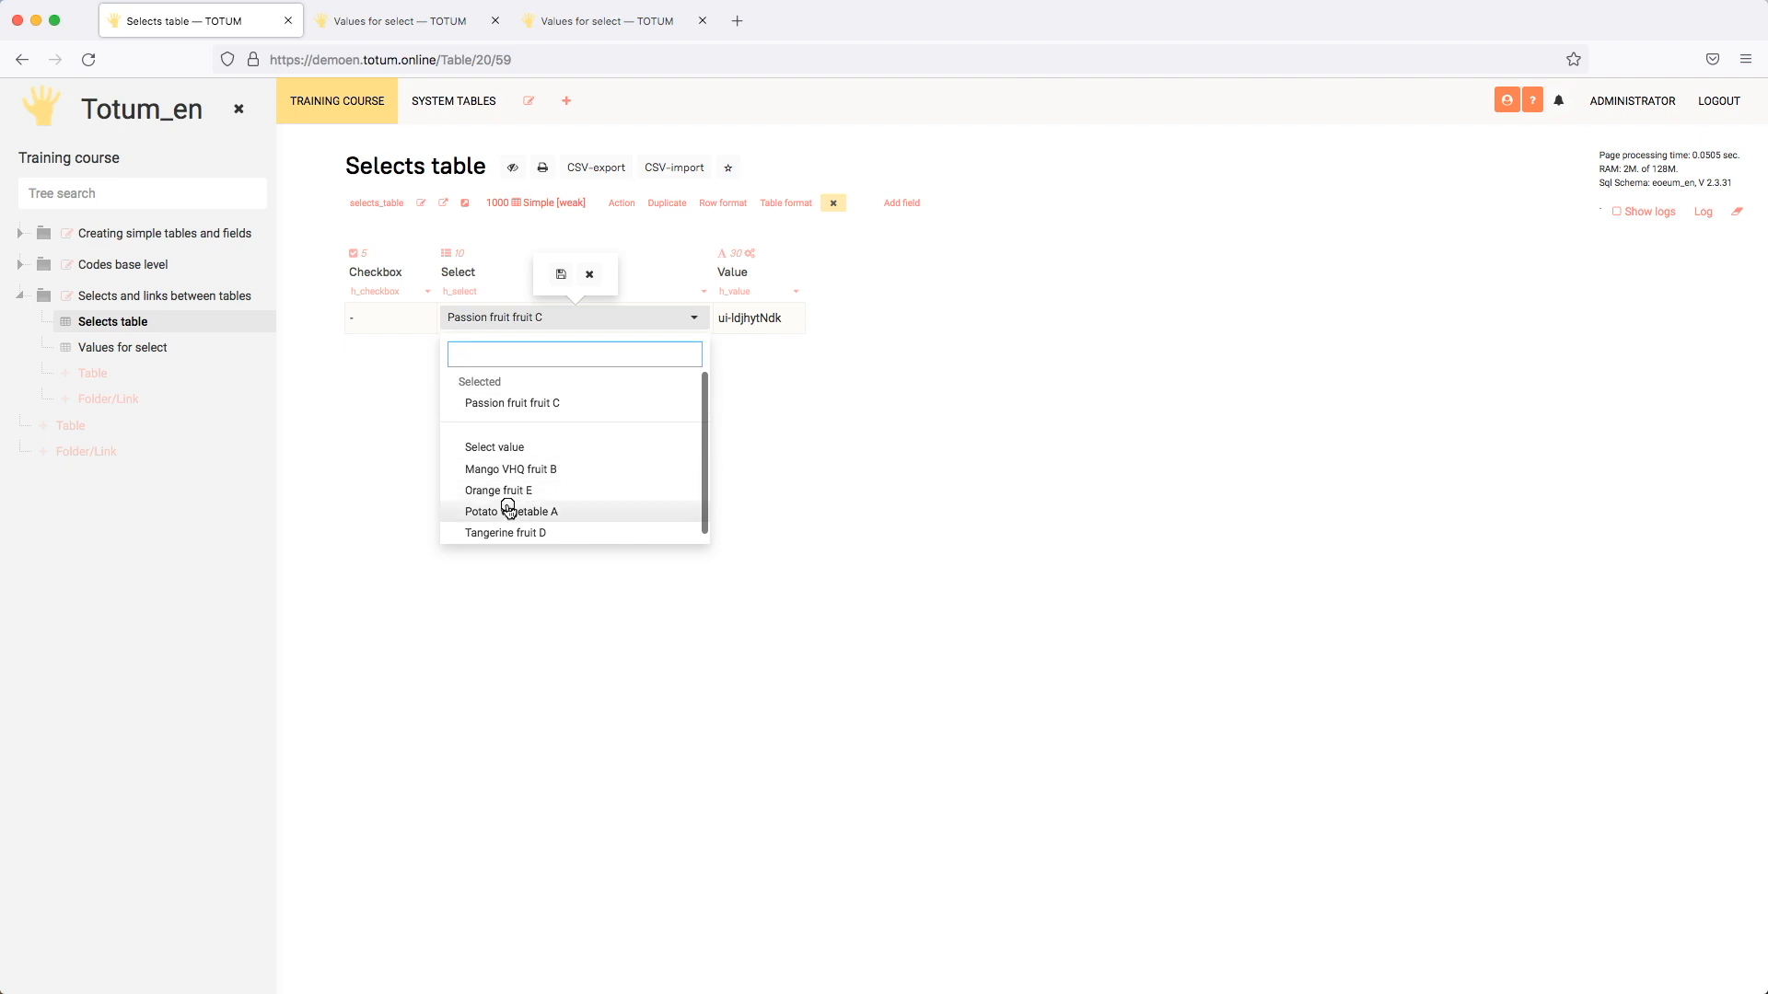
left_click(506, 510)
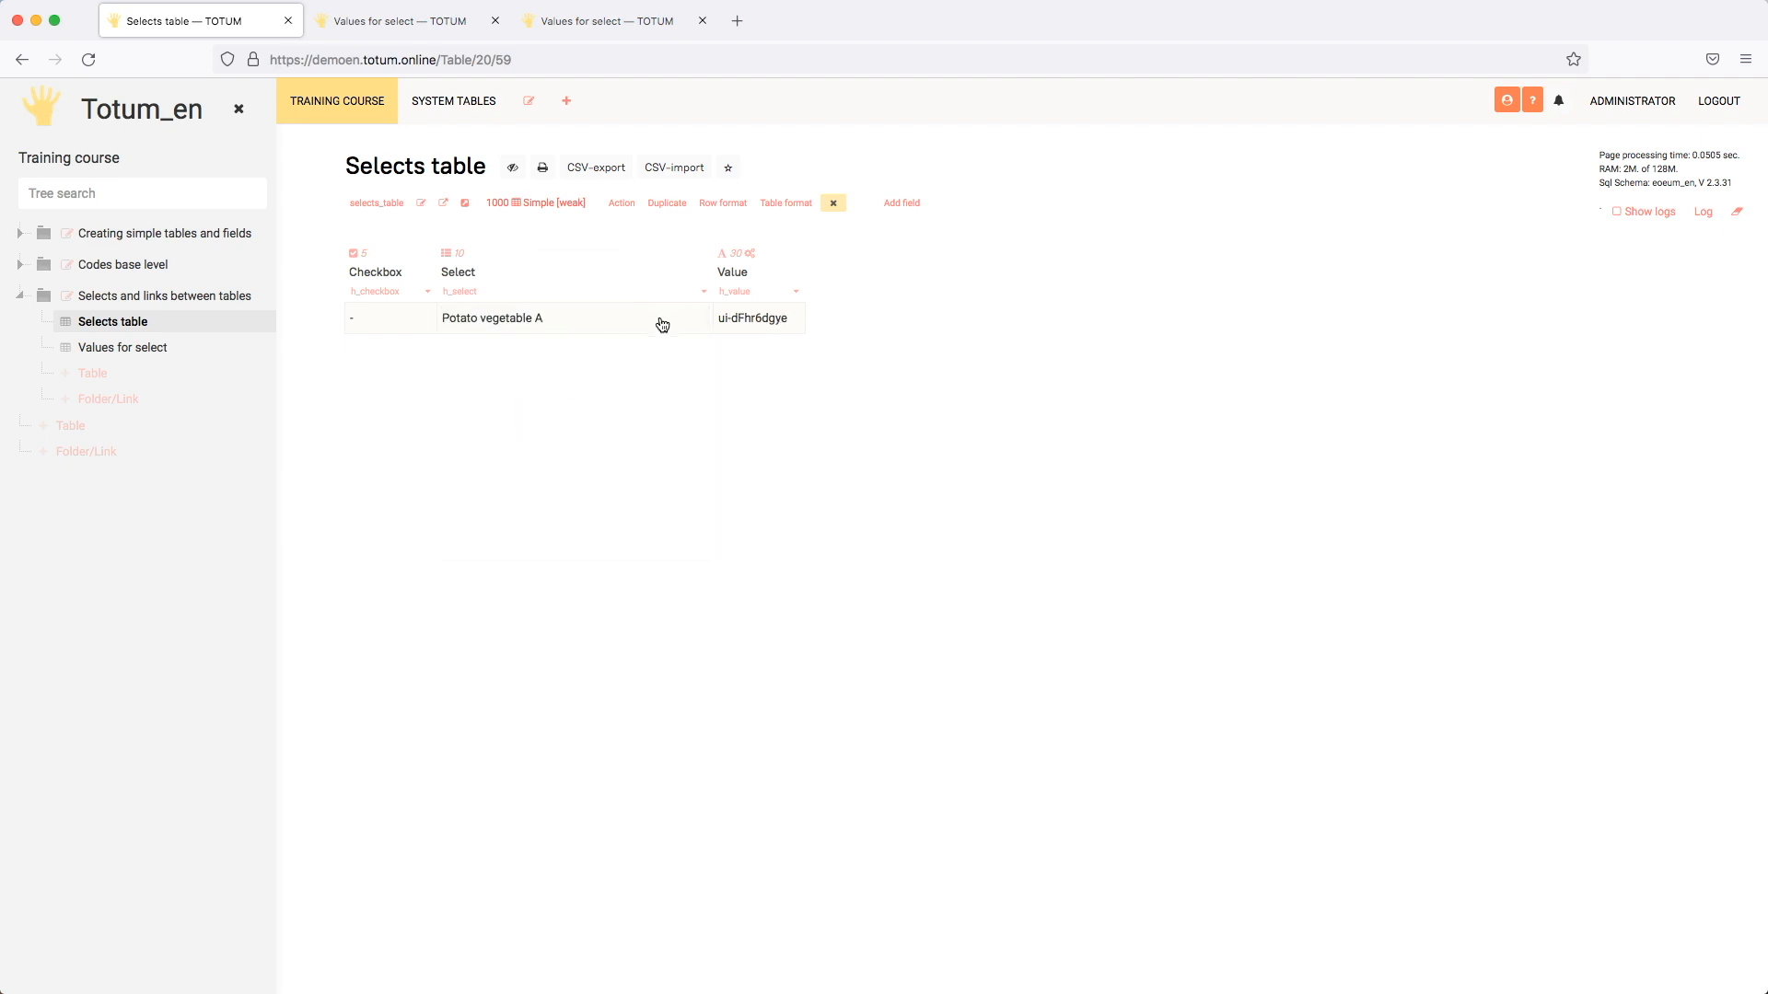
Step: In the Select field's select code, move the selectRowListForSelect call onto its own line named s1
left_click(702, 290)
scroll(792, 583, "down", 15)
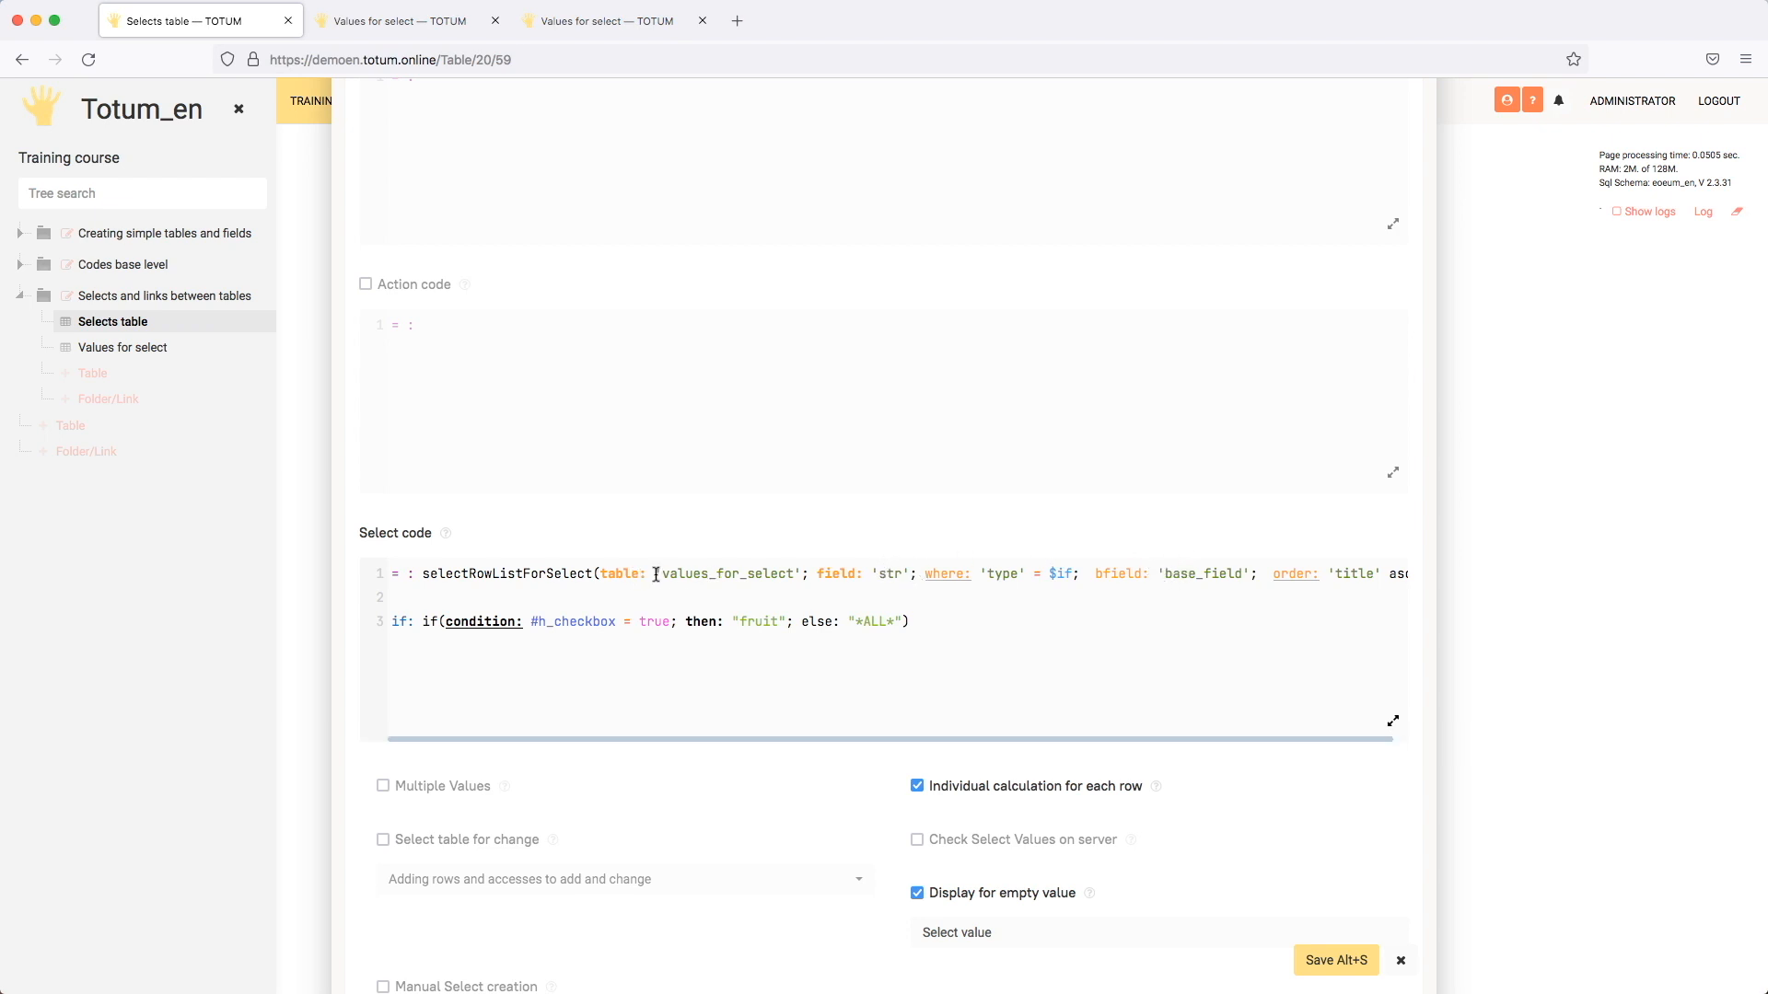
left_click_drag(661, 572, 783, 573)
left_click(782, 572)
left_click(421, 573)
key("Return")
key("Return")
type("s")
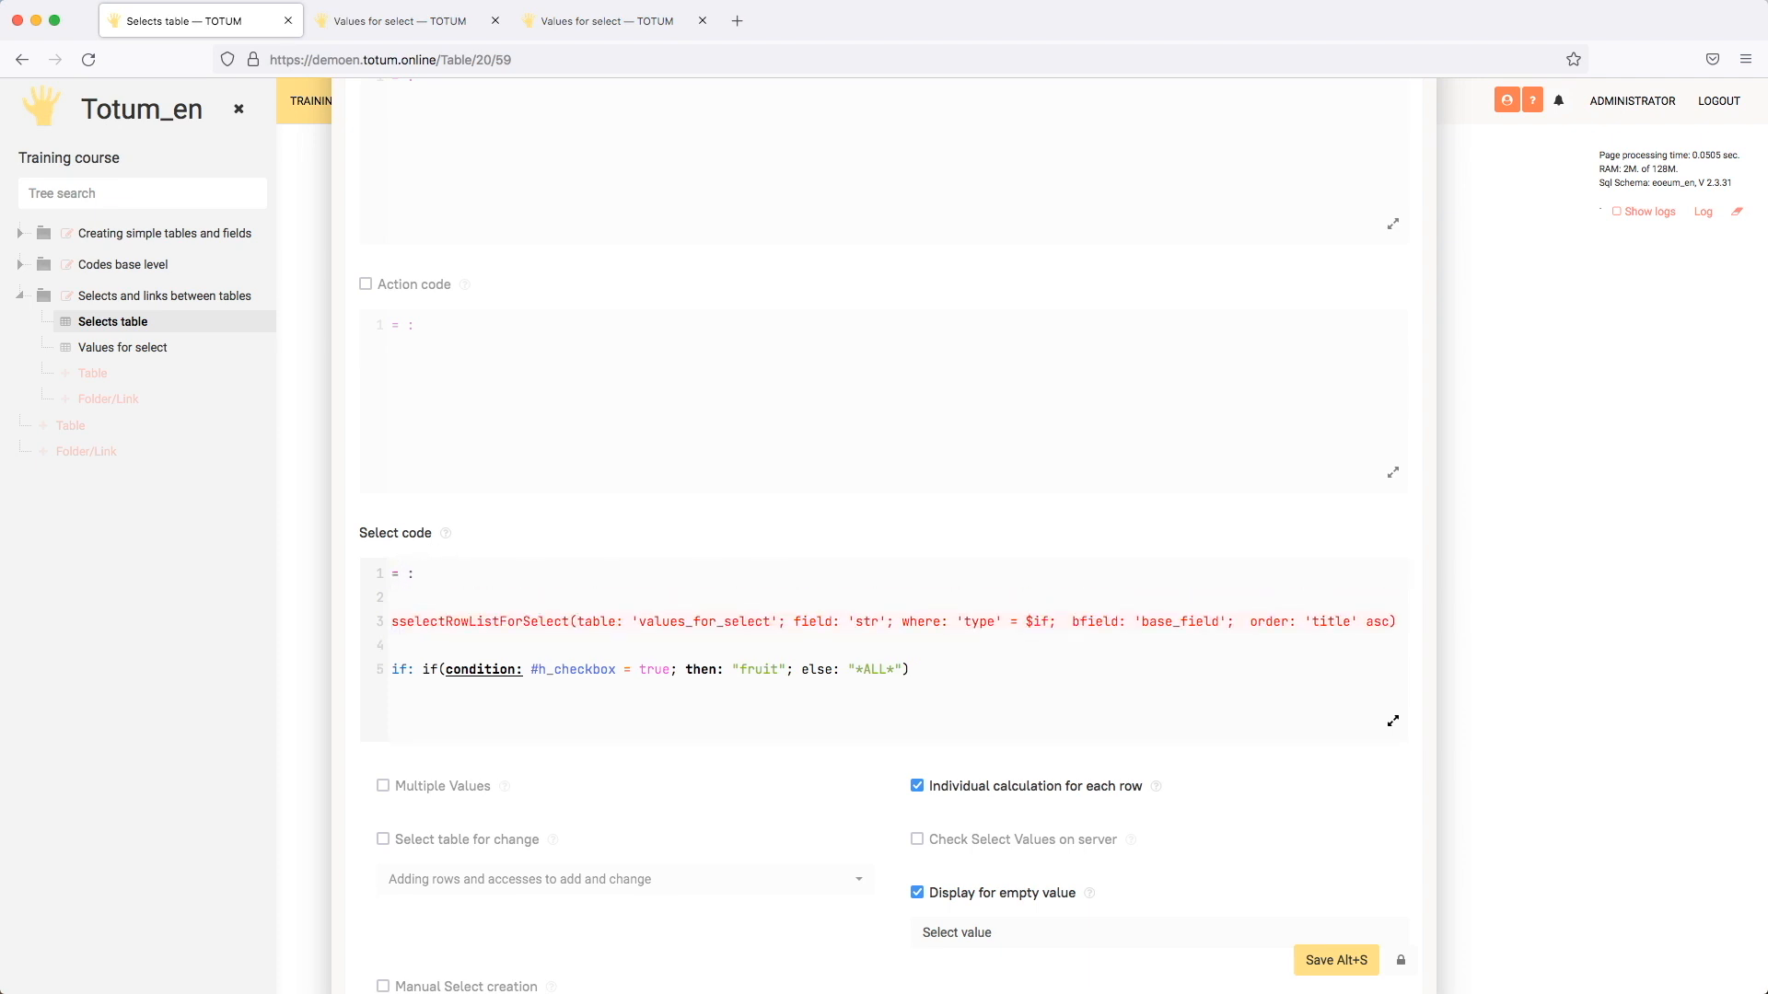
type("1:")
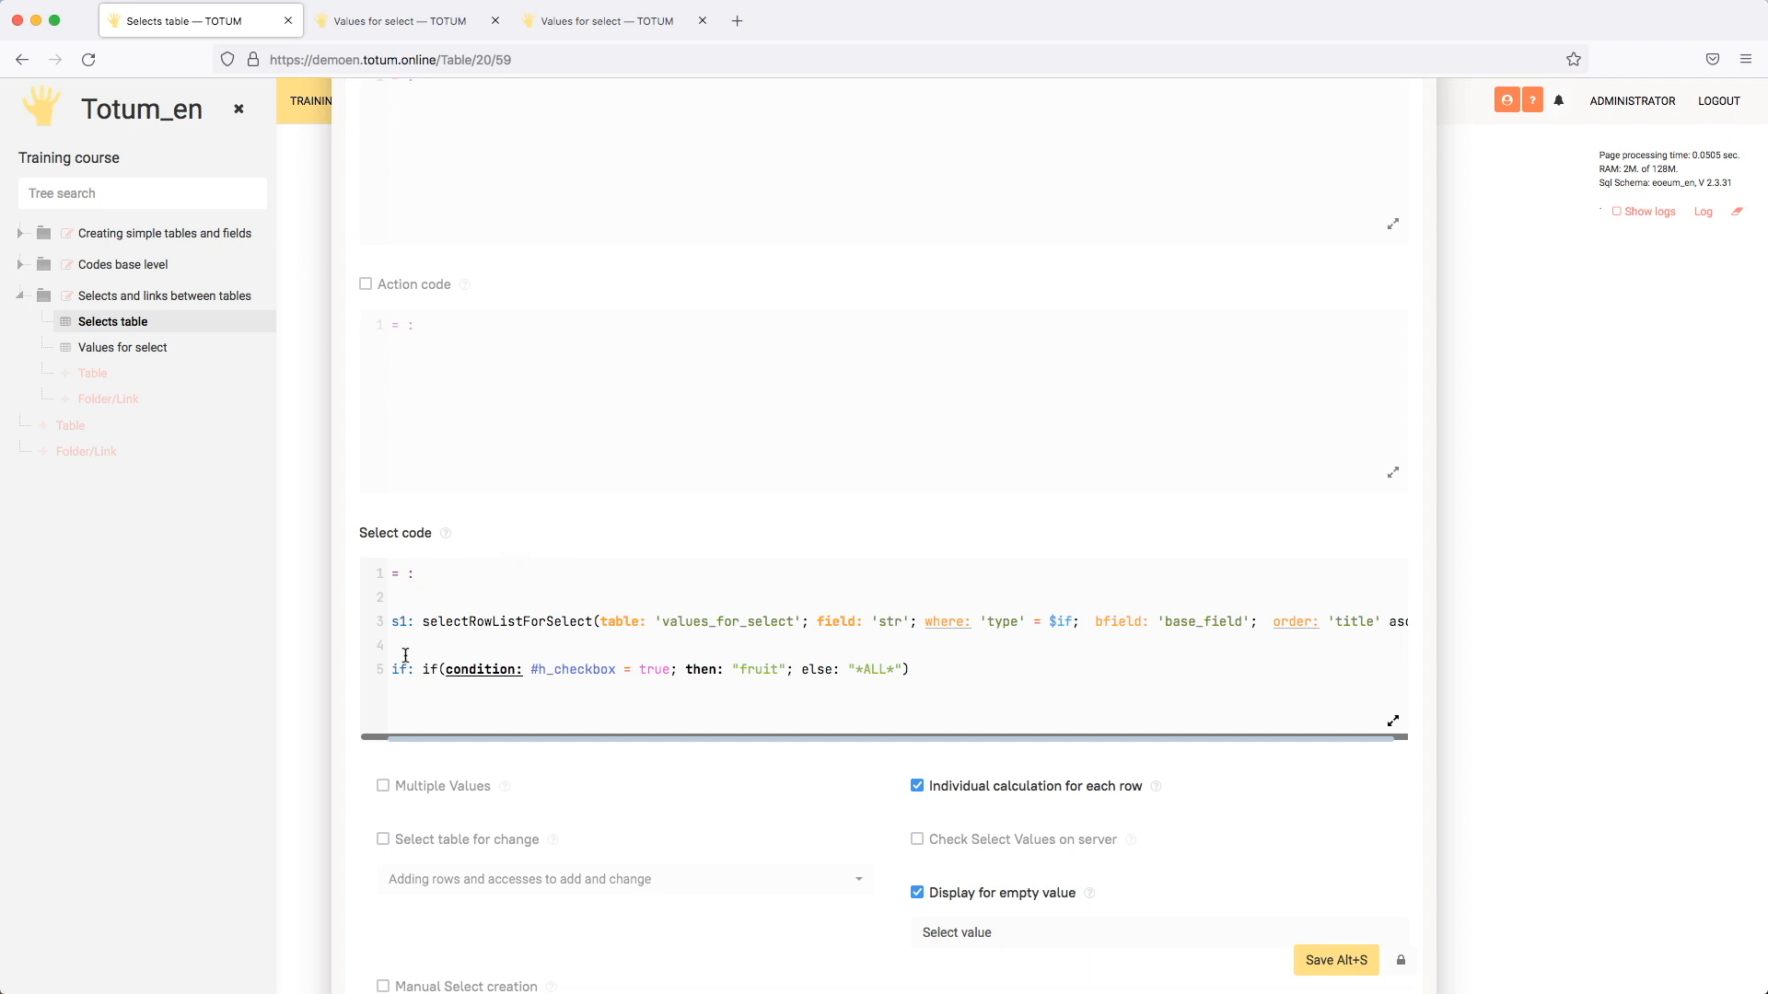
Step: Move the if expression into the main = line of the select code, without its if: label
left_click_drag(390, 671, 923, 670)
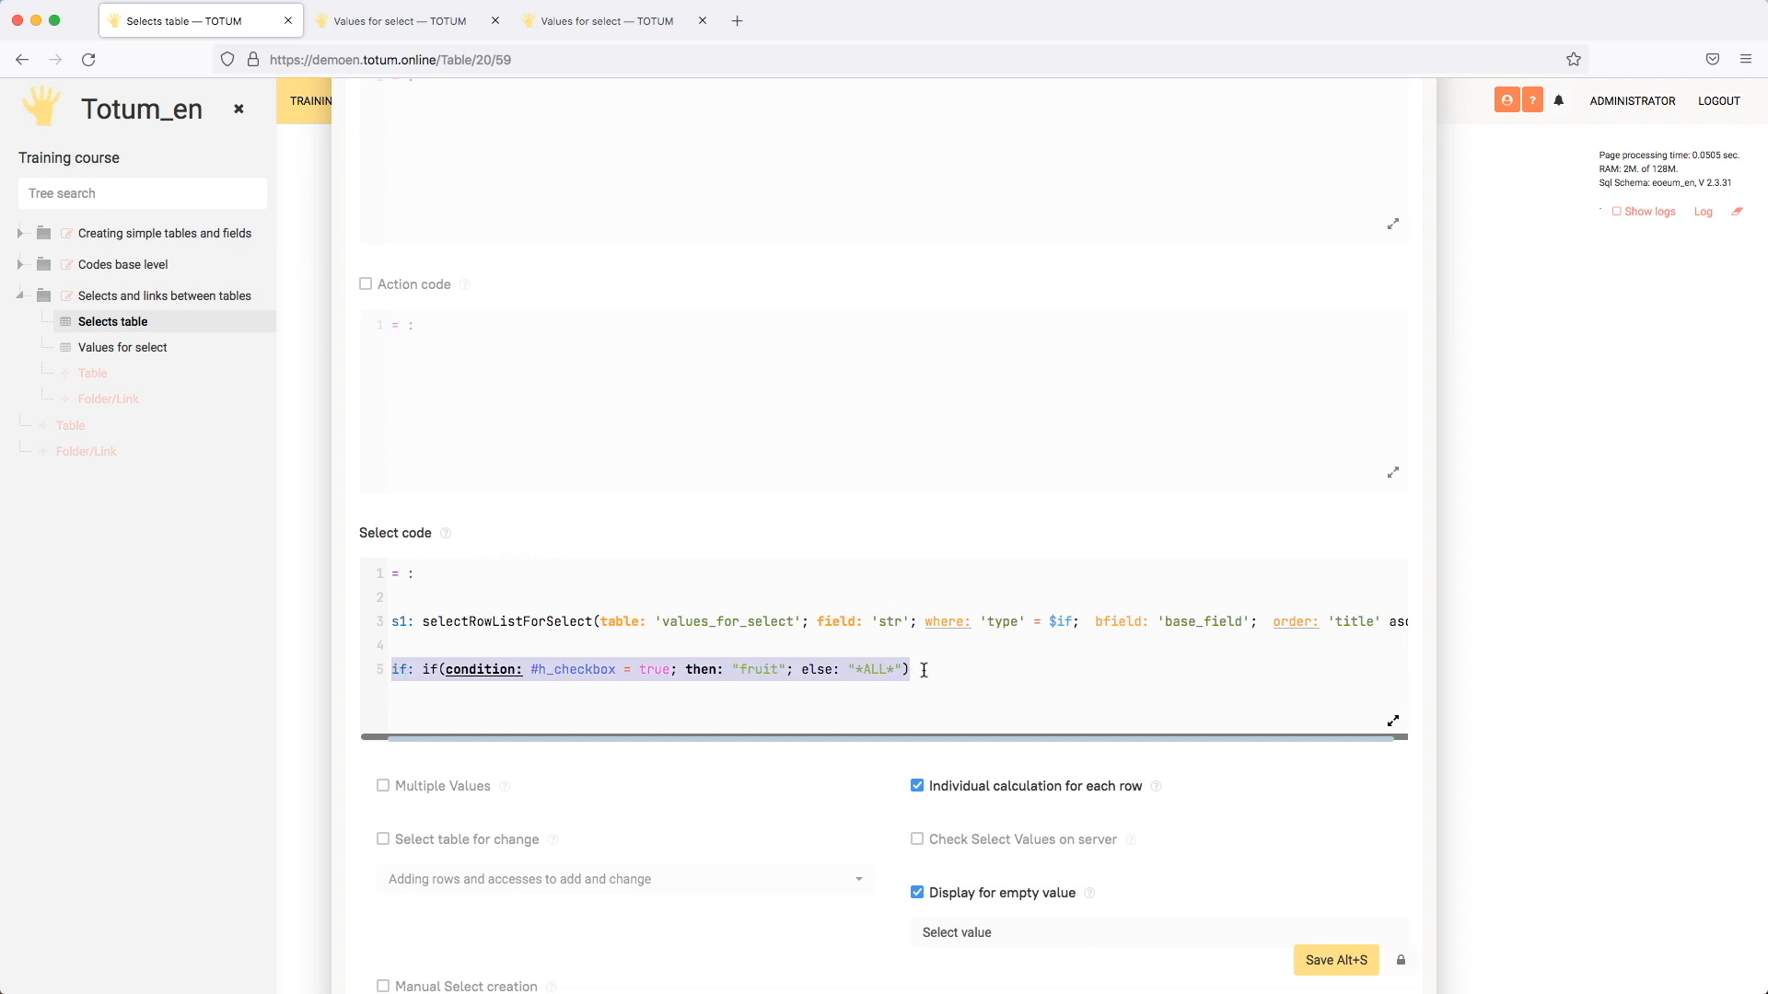
key("ctrl+x")
key("ctrl+v")
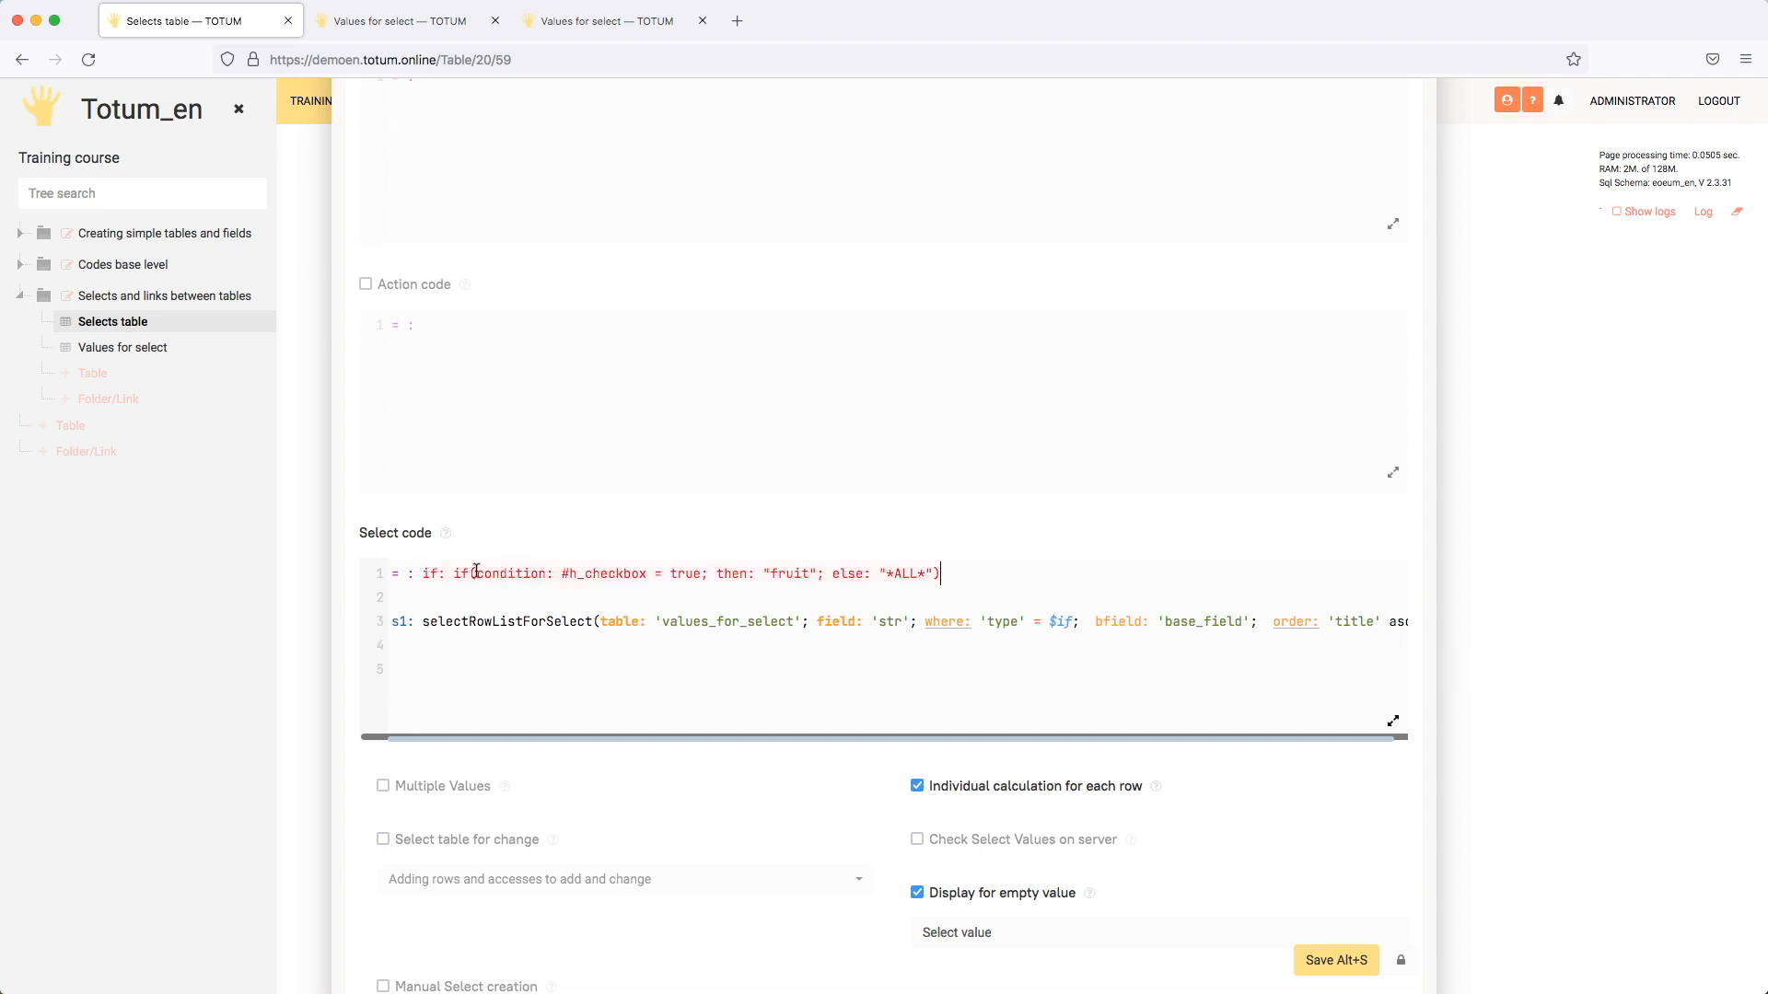
left_click(456, 573)
key("BackSpace")
key("BackSpace")
key("BackSpace")
key("BackSpace")
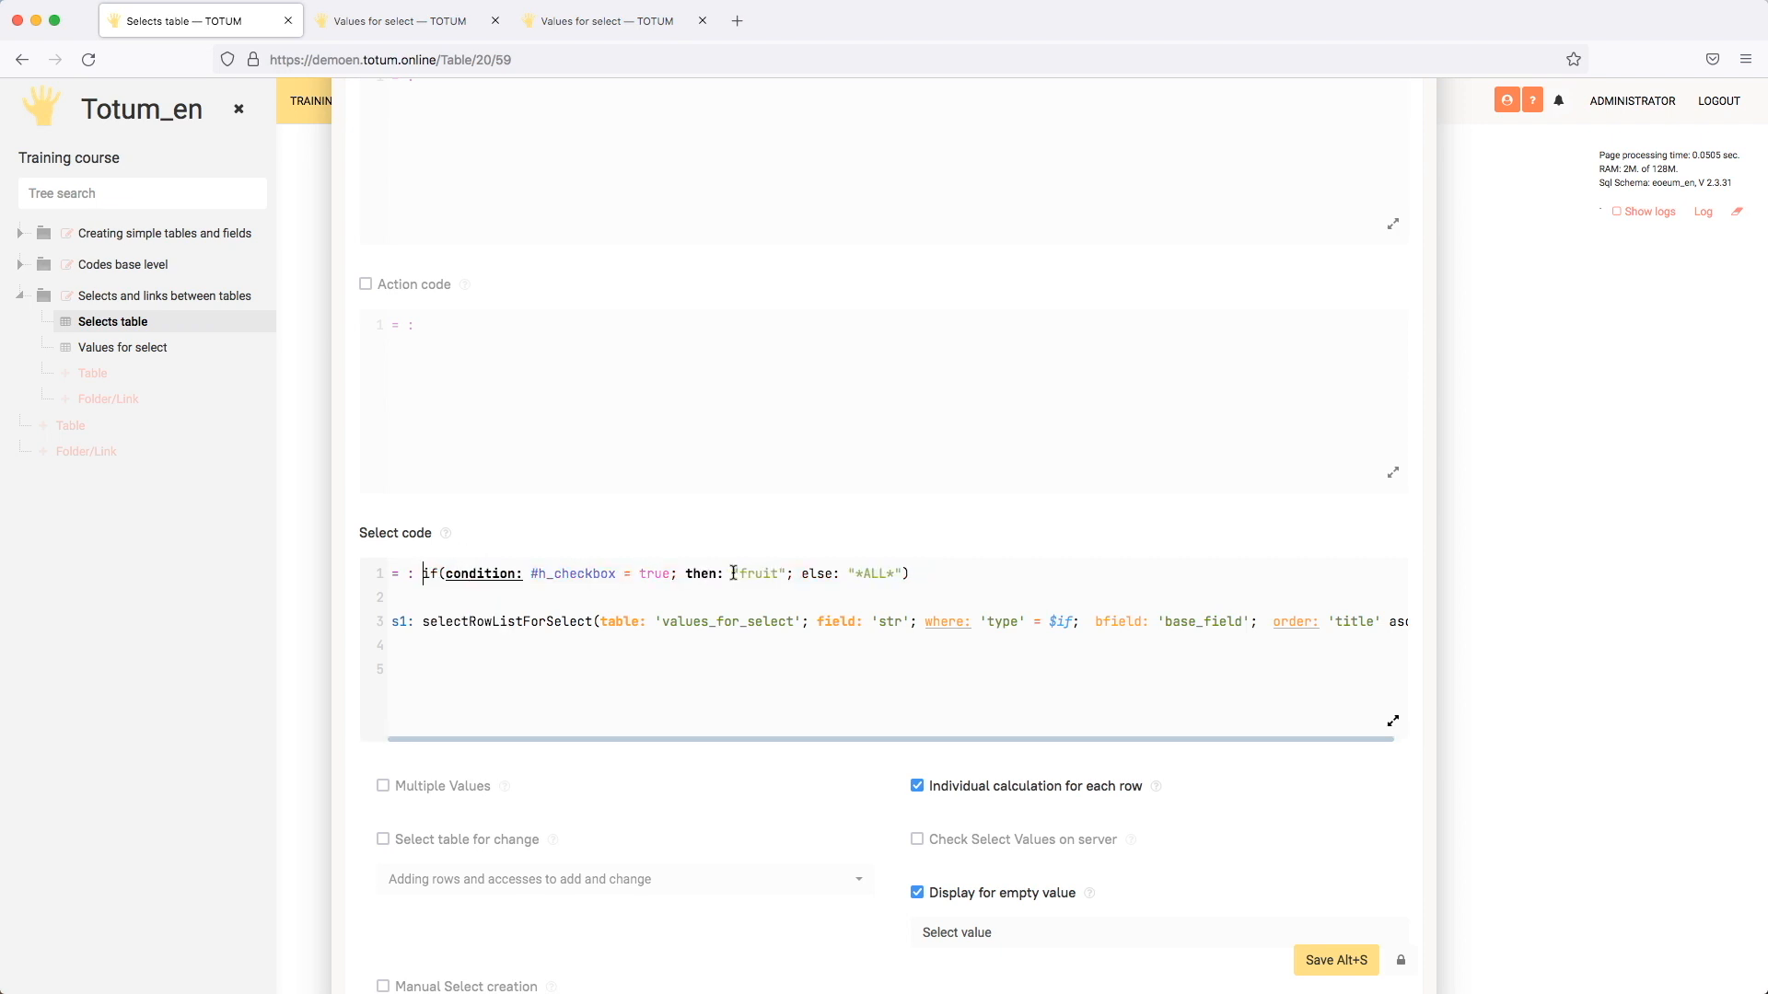
Step: Set the if expression's then value to $s1 and the type filter in s1 to "fruit"
left_click_drag(733, 573, 778, 572)
type("$")
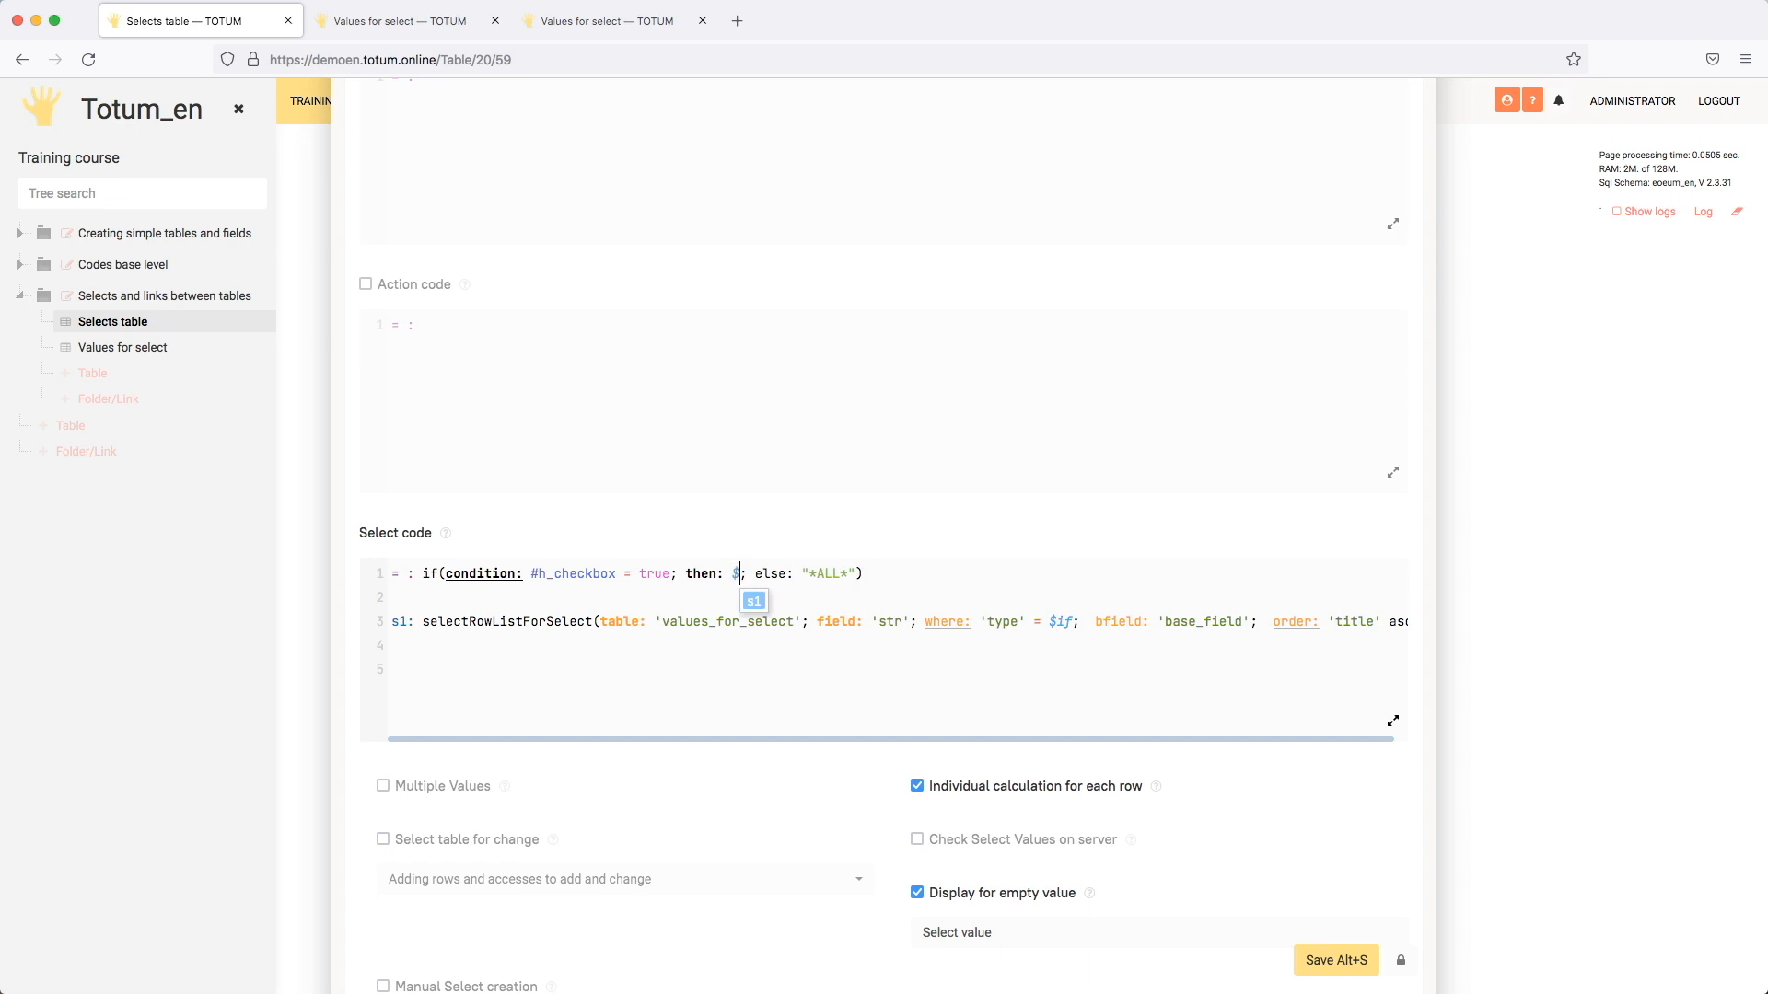
type("s1")
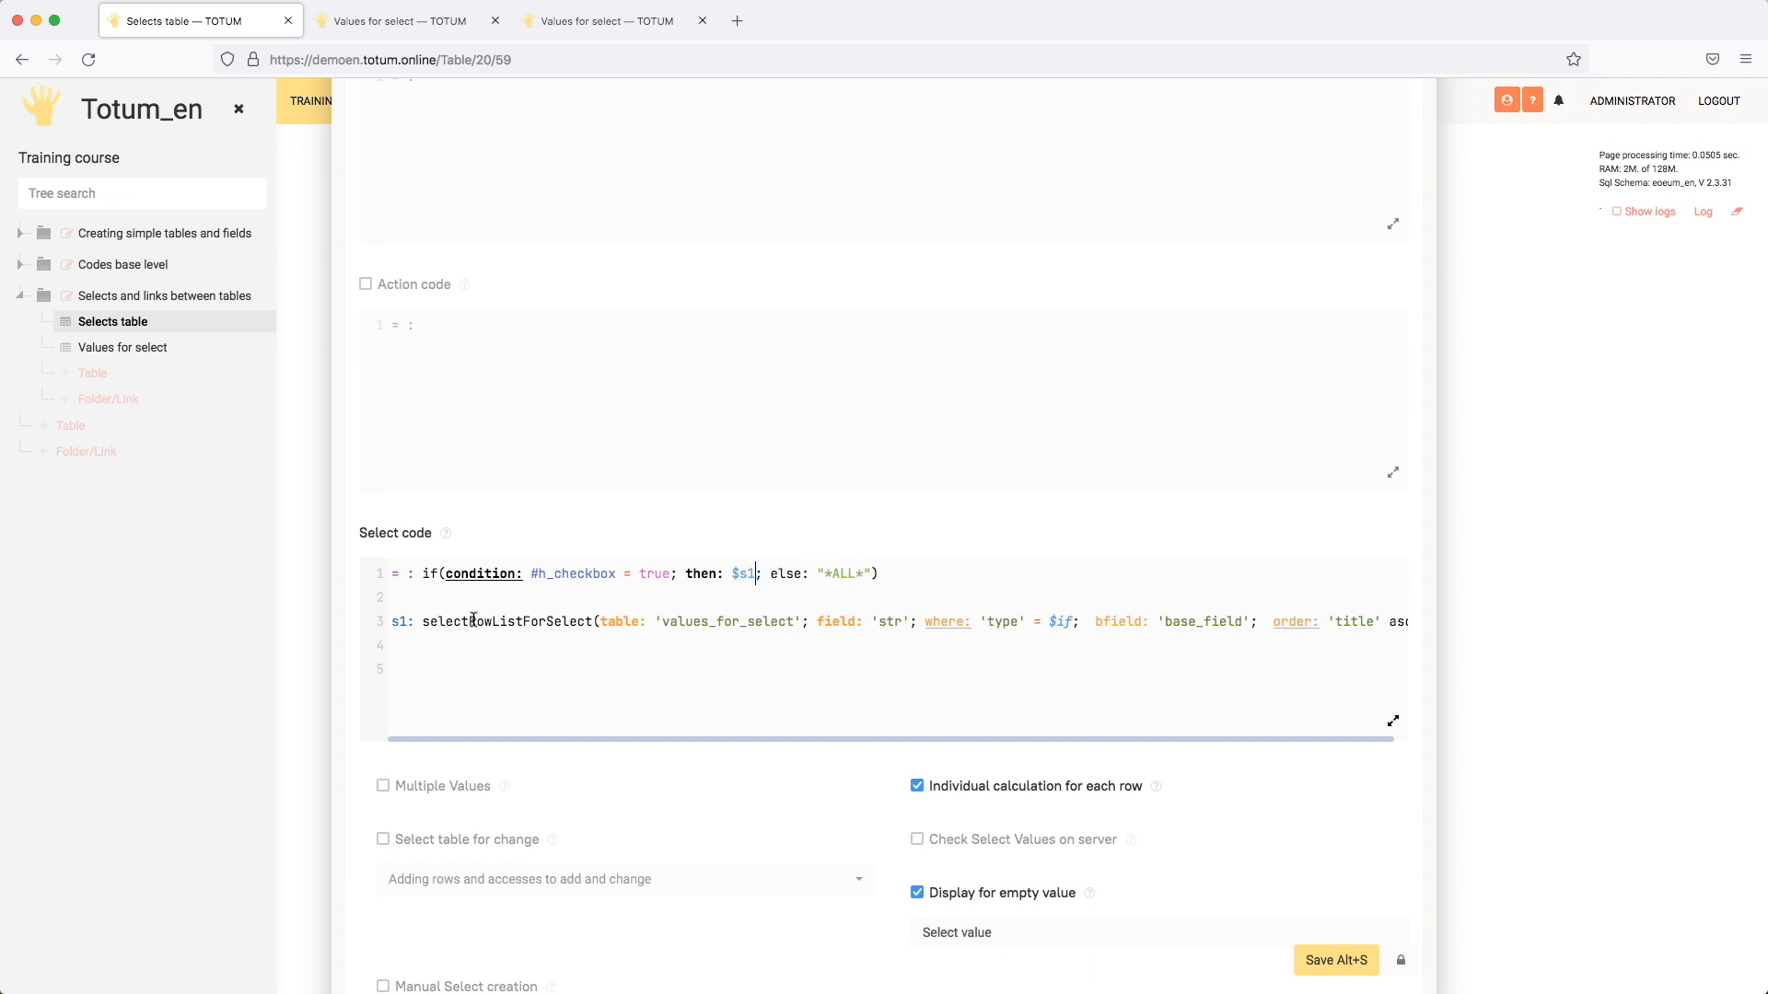
left_click_drag(1048, 619, 1072, 617)
type("\"fruit")
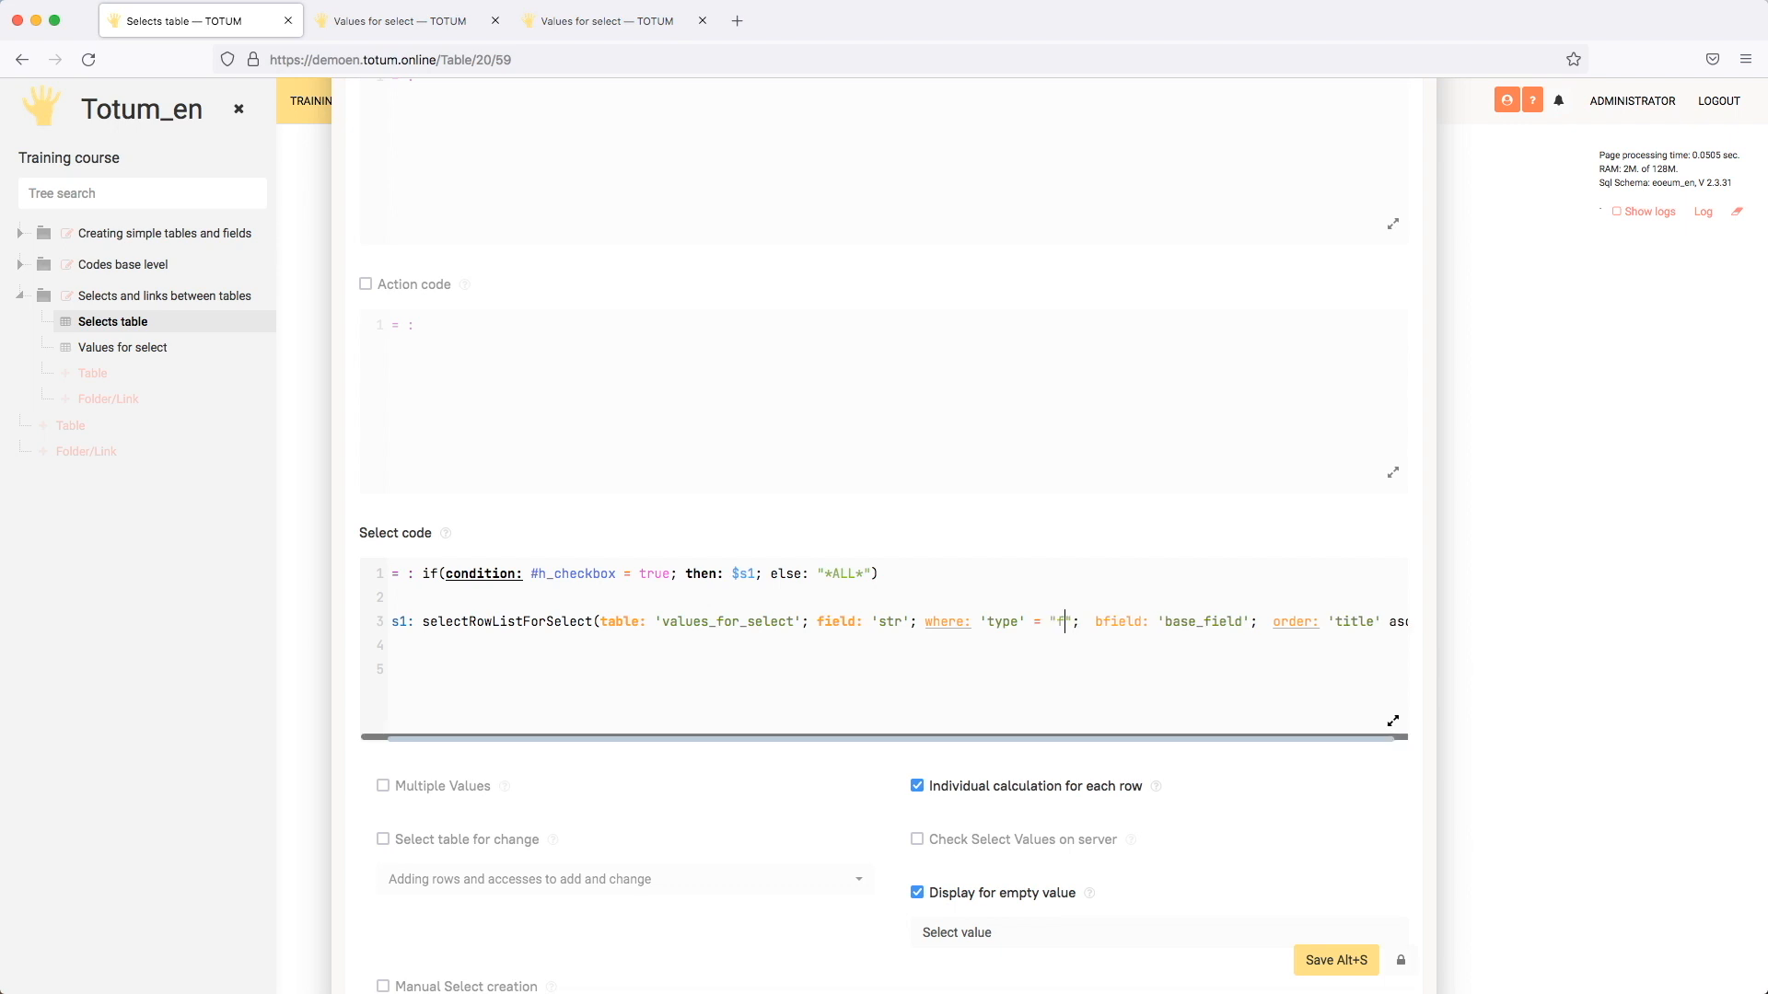
Step: Set the else value to $s2 and add an s2 line containing a copy of the s1 call
left_click_drag(821, 574, 869, 570)
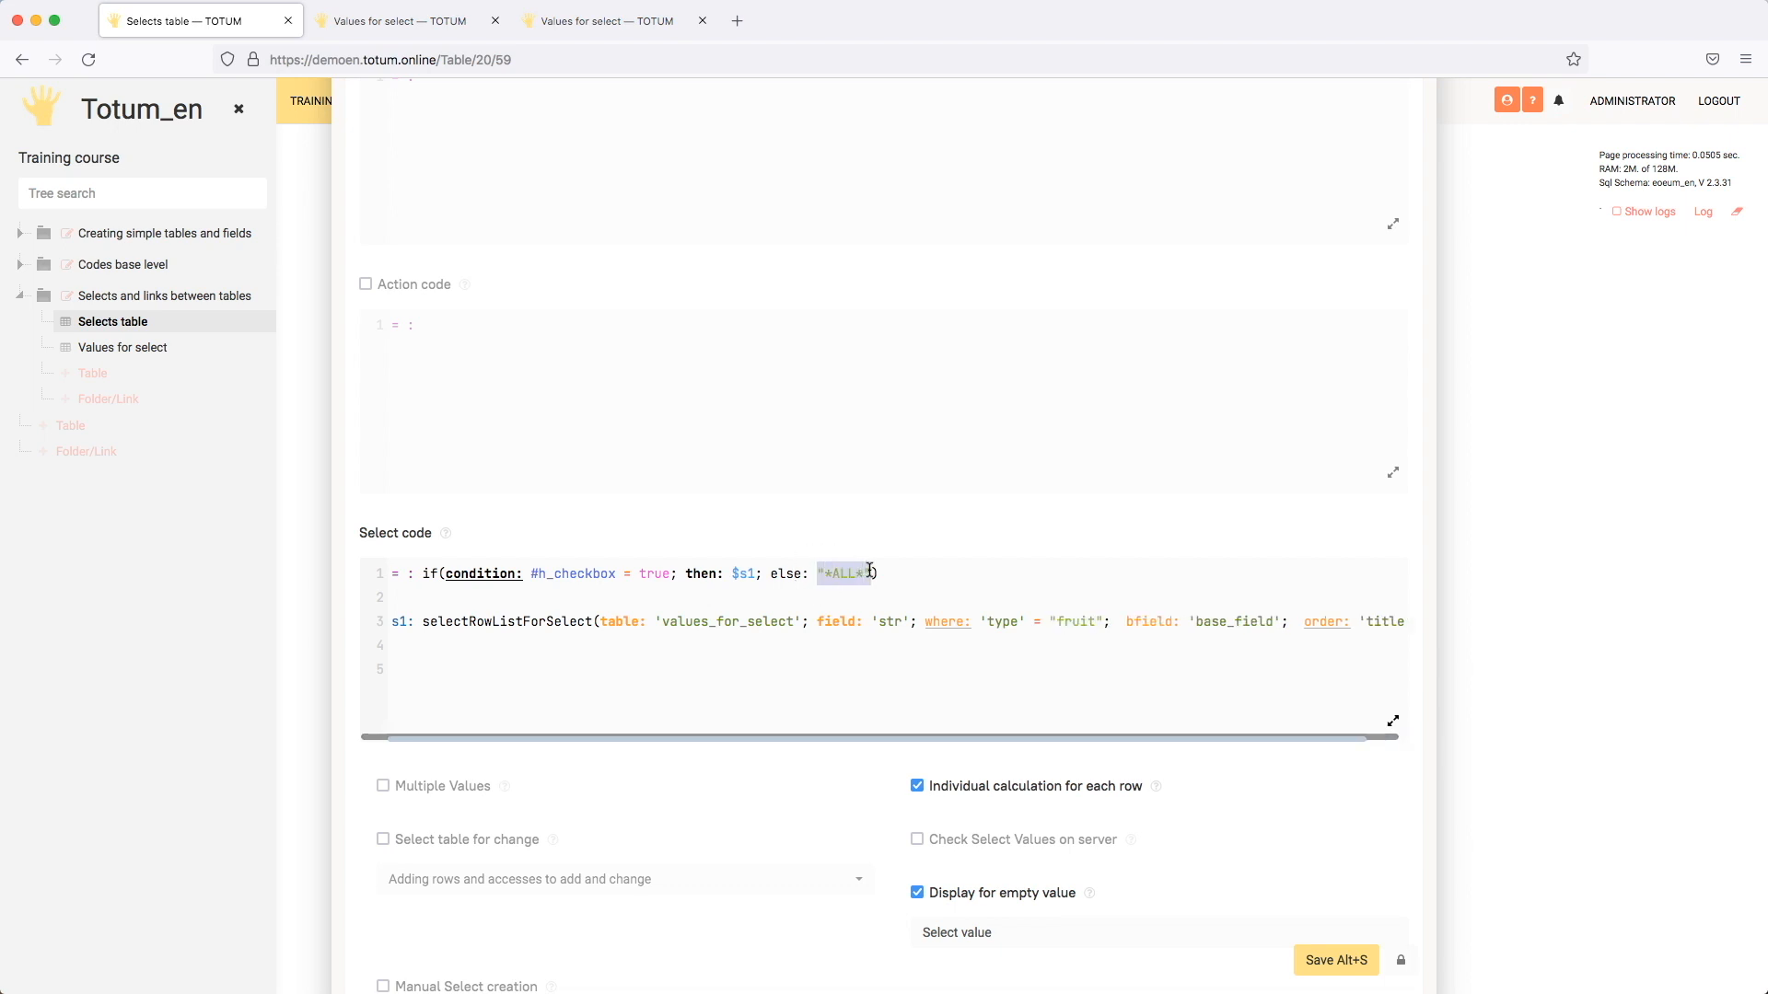
type("$s")
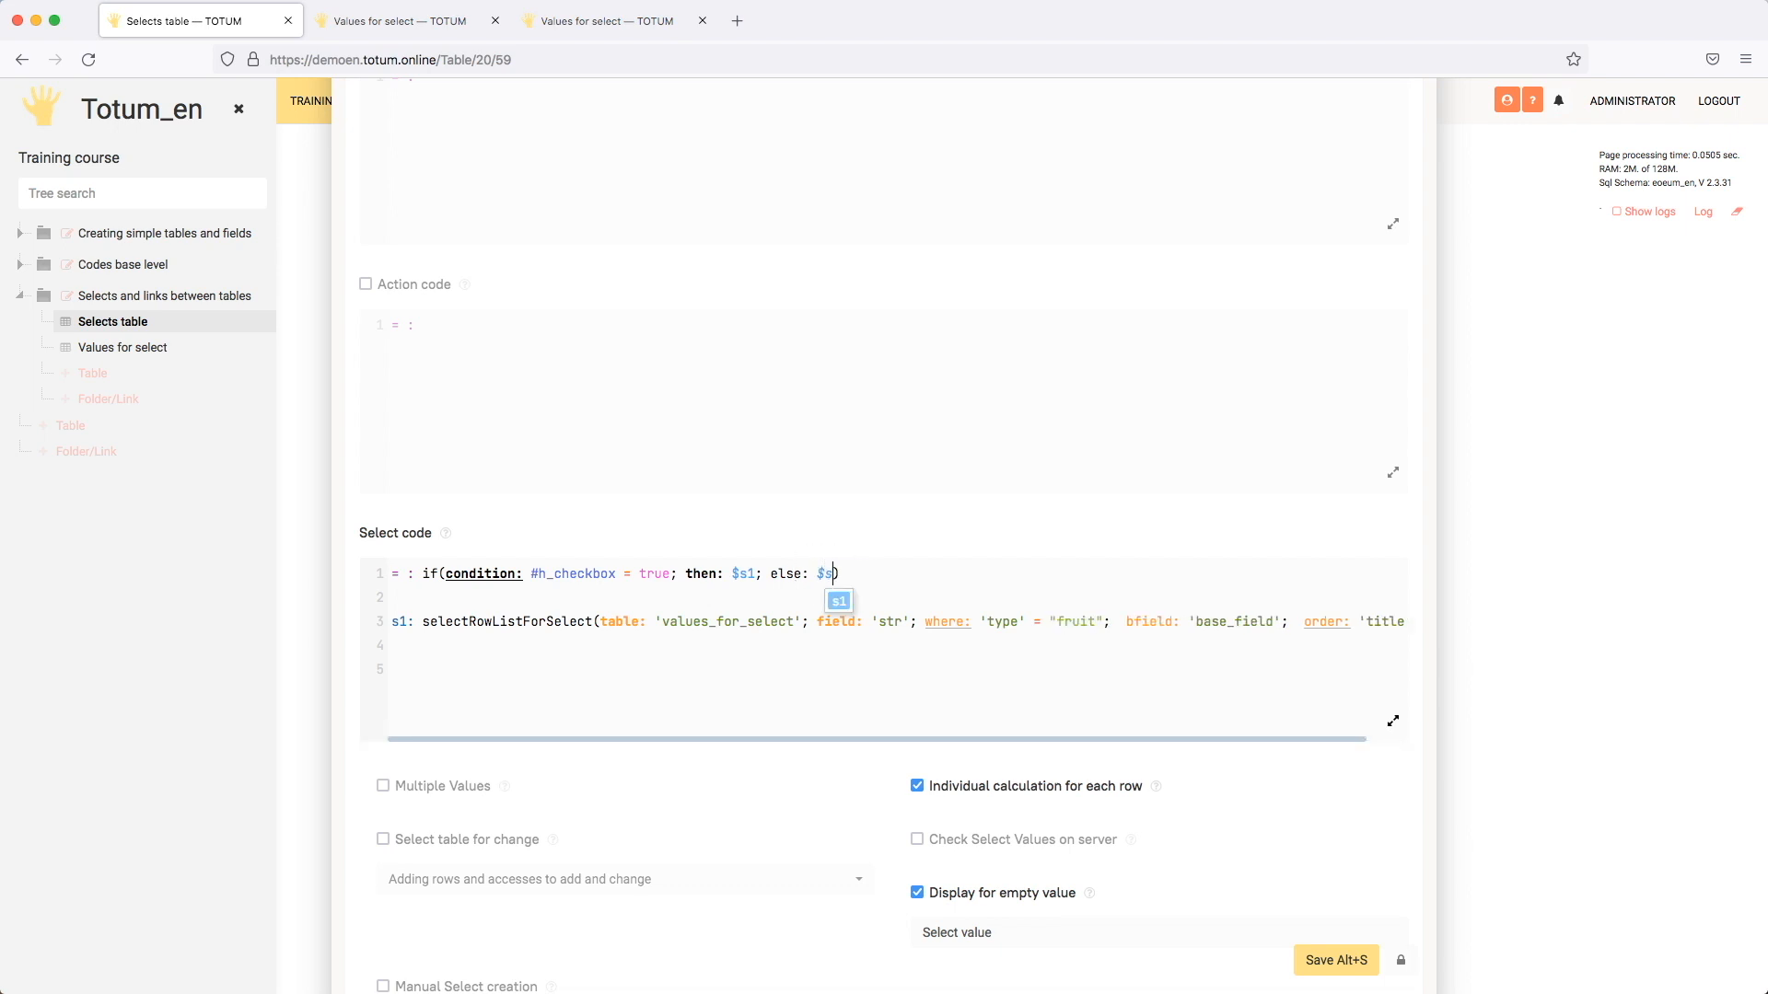
type("2")
left_click(640, 658)
type("s2:")
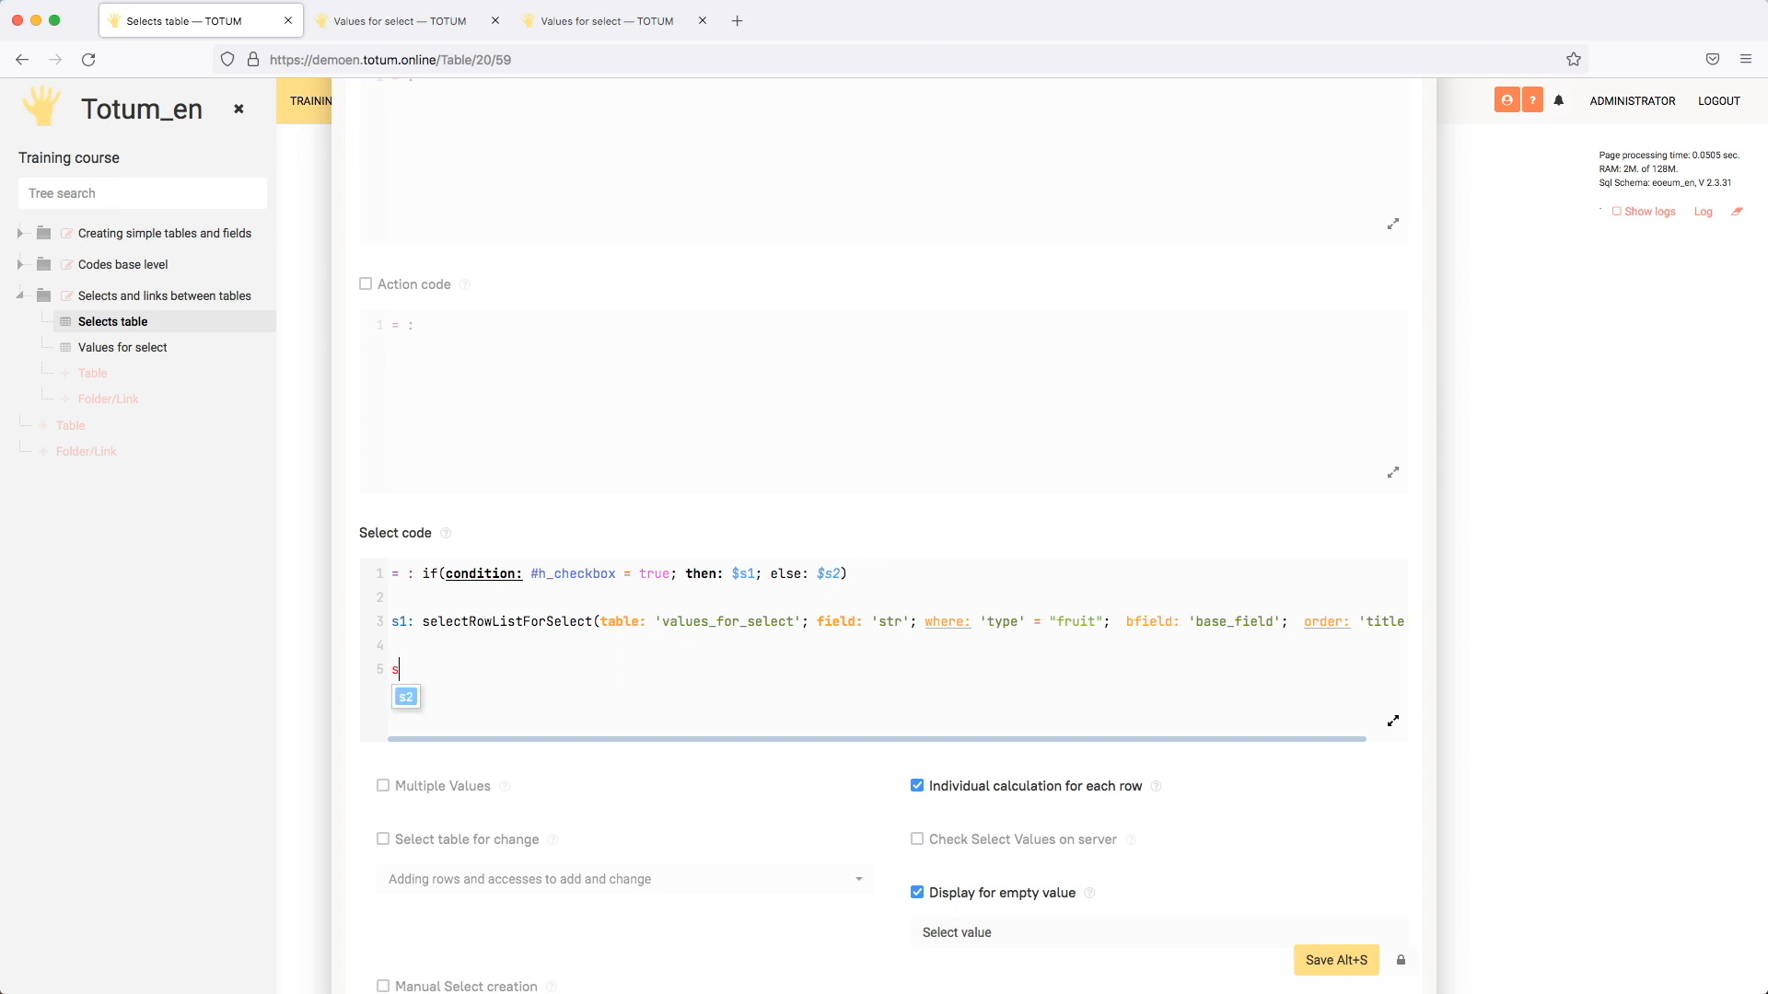
left_click_drag(424, 626, 1501, 627)
key("ctrl+c")
left_click(779, 705)
key("ctrl+v")
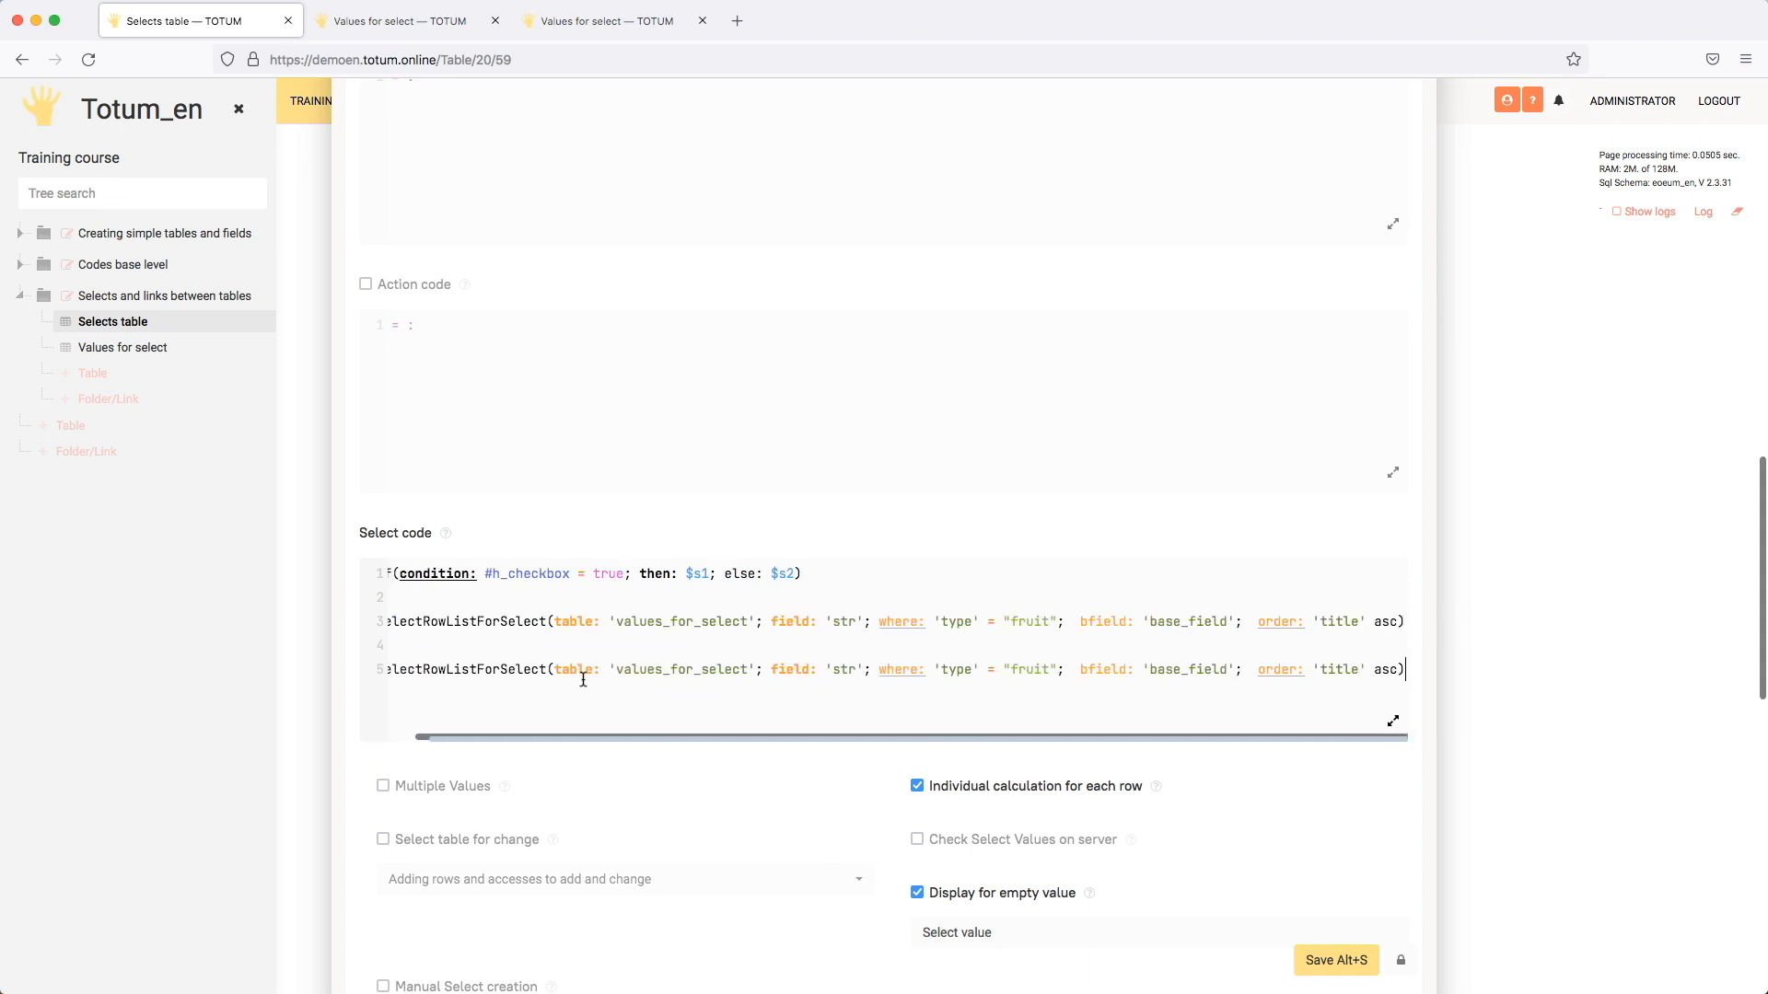
Step: Remove the where condition from the s2 call and save the field
left_click_drag(878, 671, 1083, 669)
key("BackSpace")
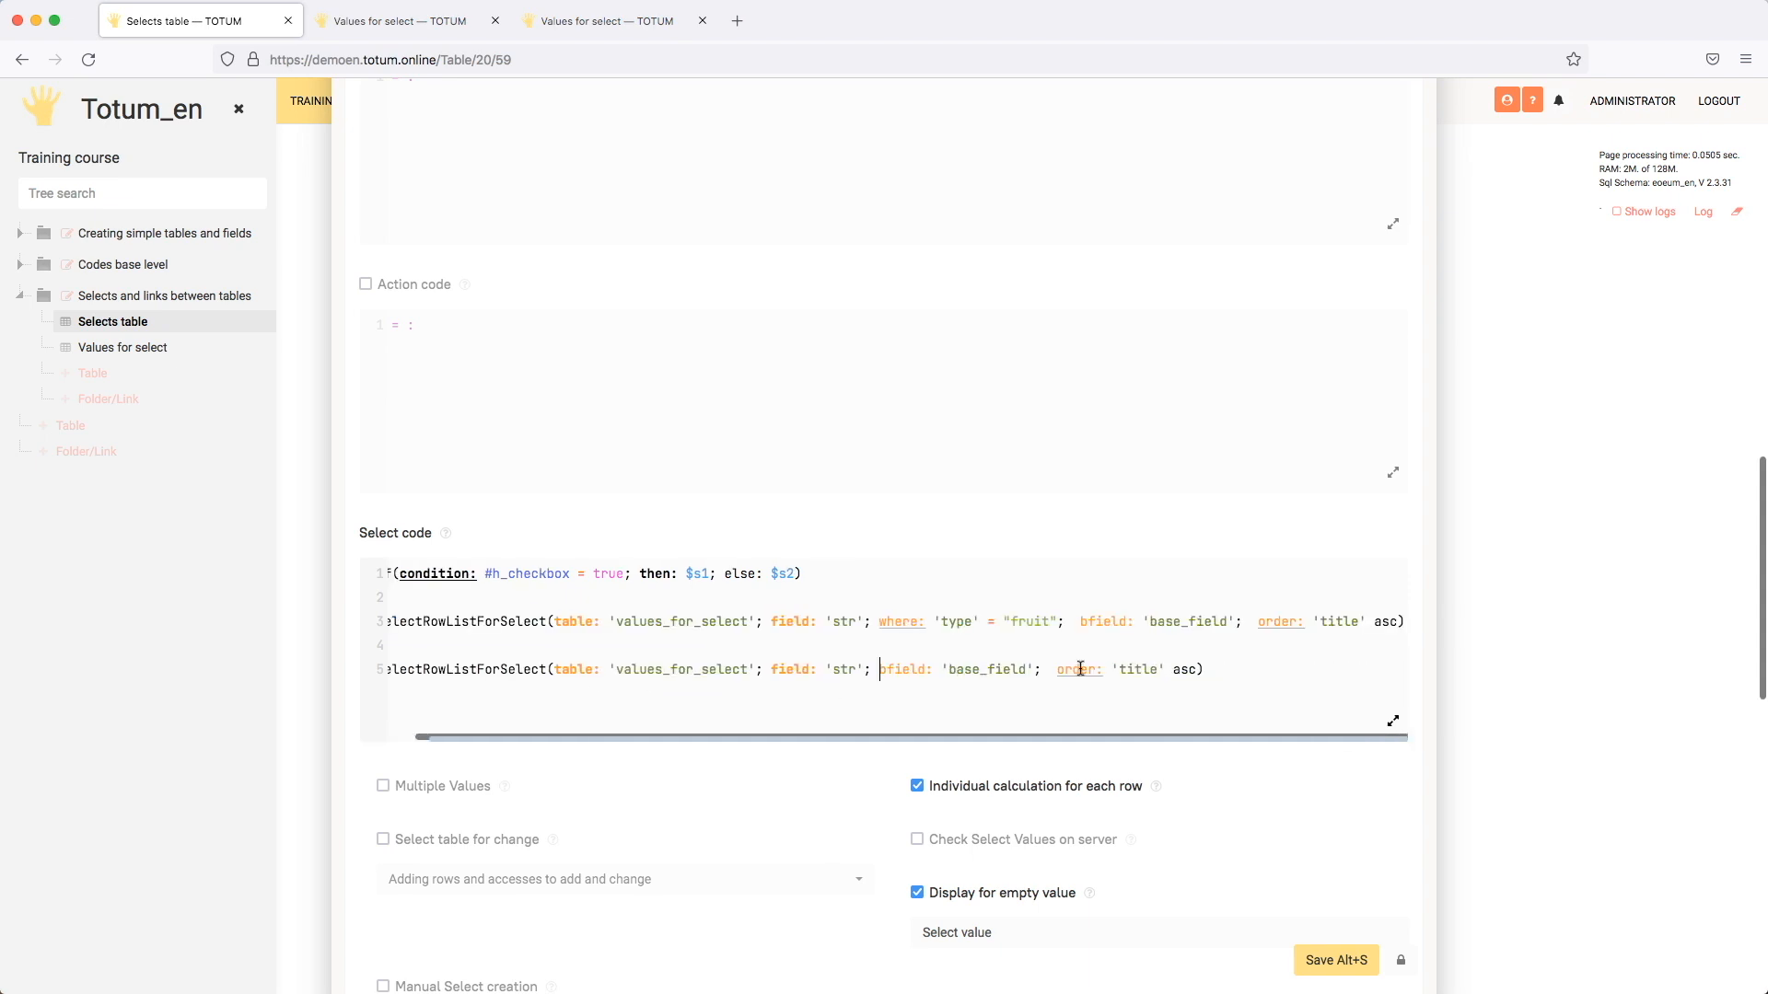
scroll(661, 630, "left", 3)
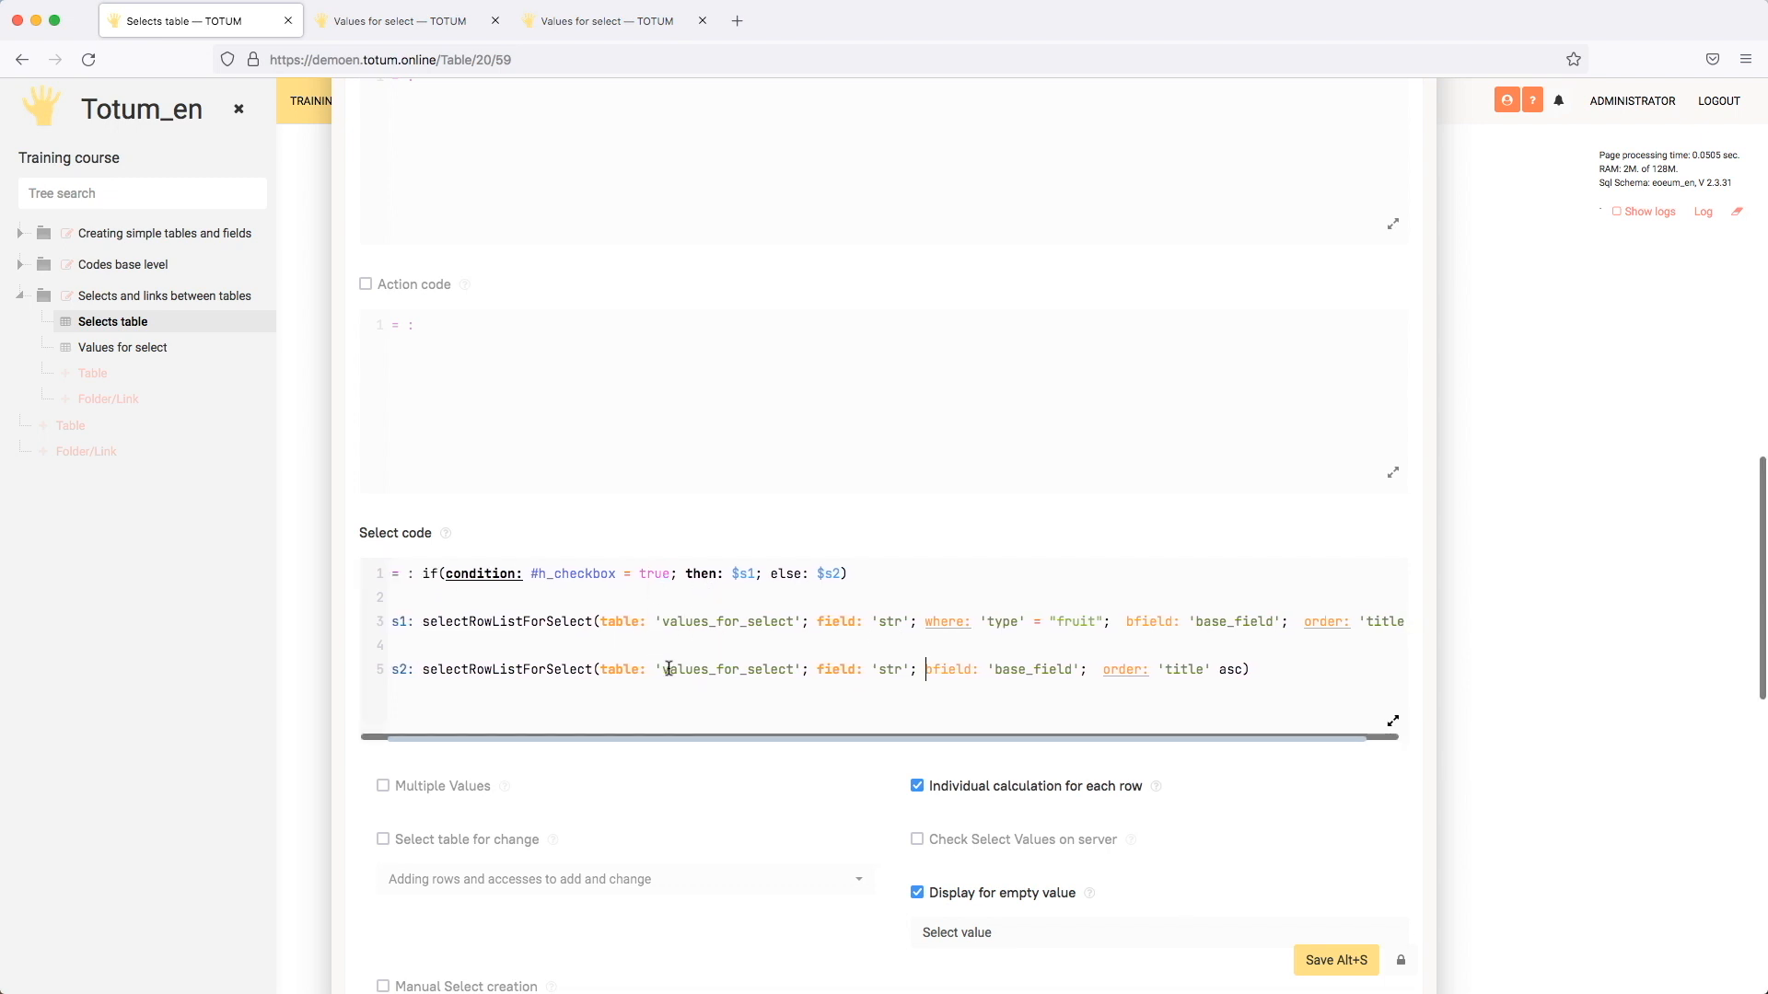
double_click(730, 671)
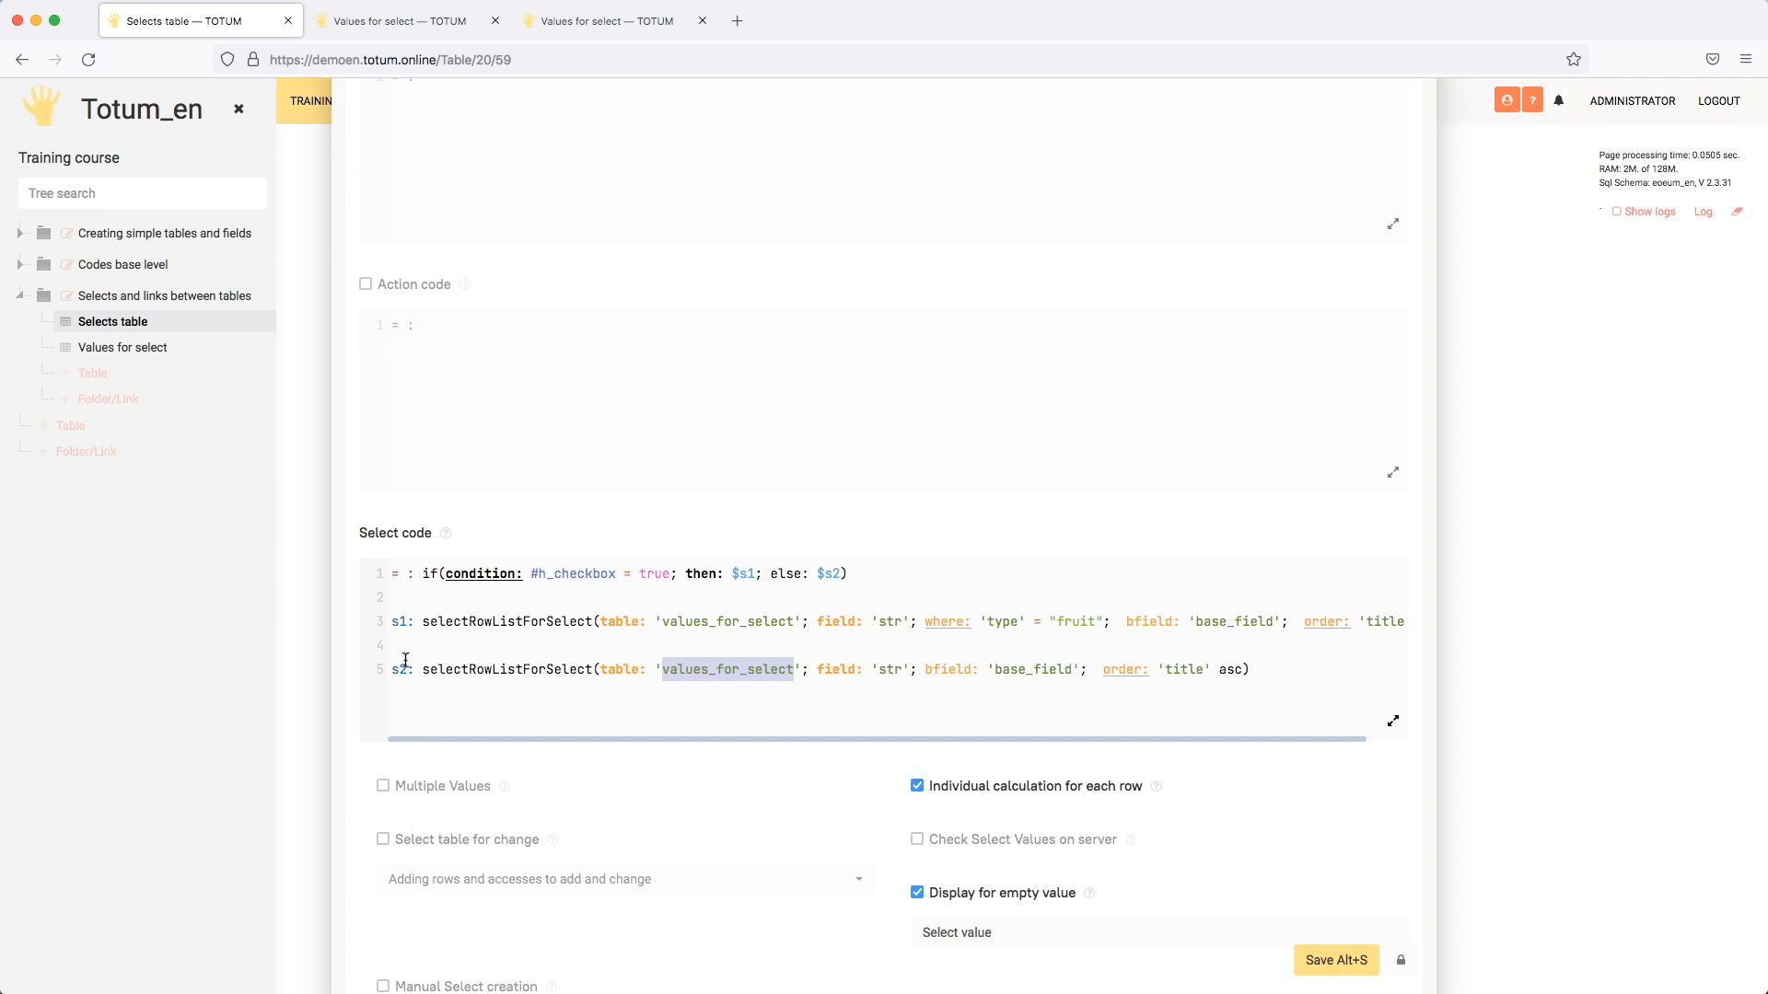
left_click(1337, 961)
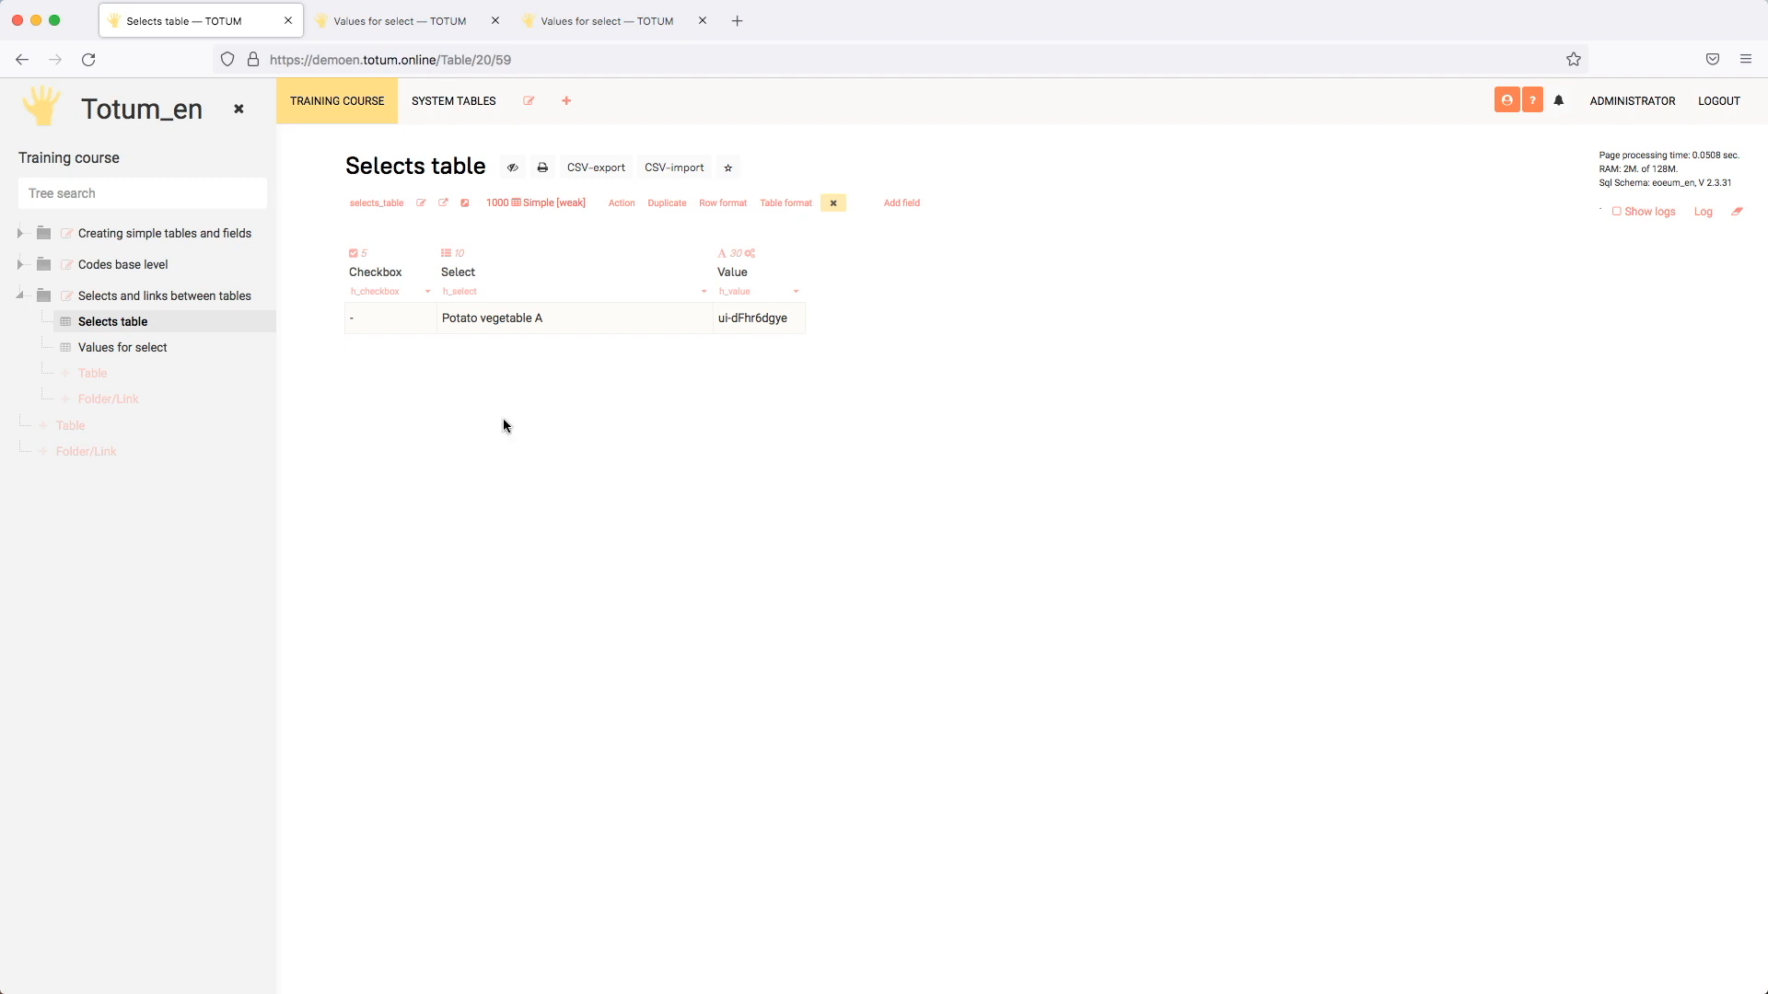
Step: Examine the Select field's options with the Checkbox ticked and then unticked, leaving it unticked with Potato vegetable A
left_click(376, 328)
left_click(559, 324)
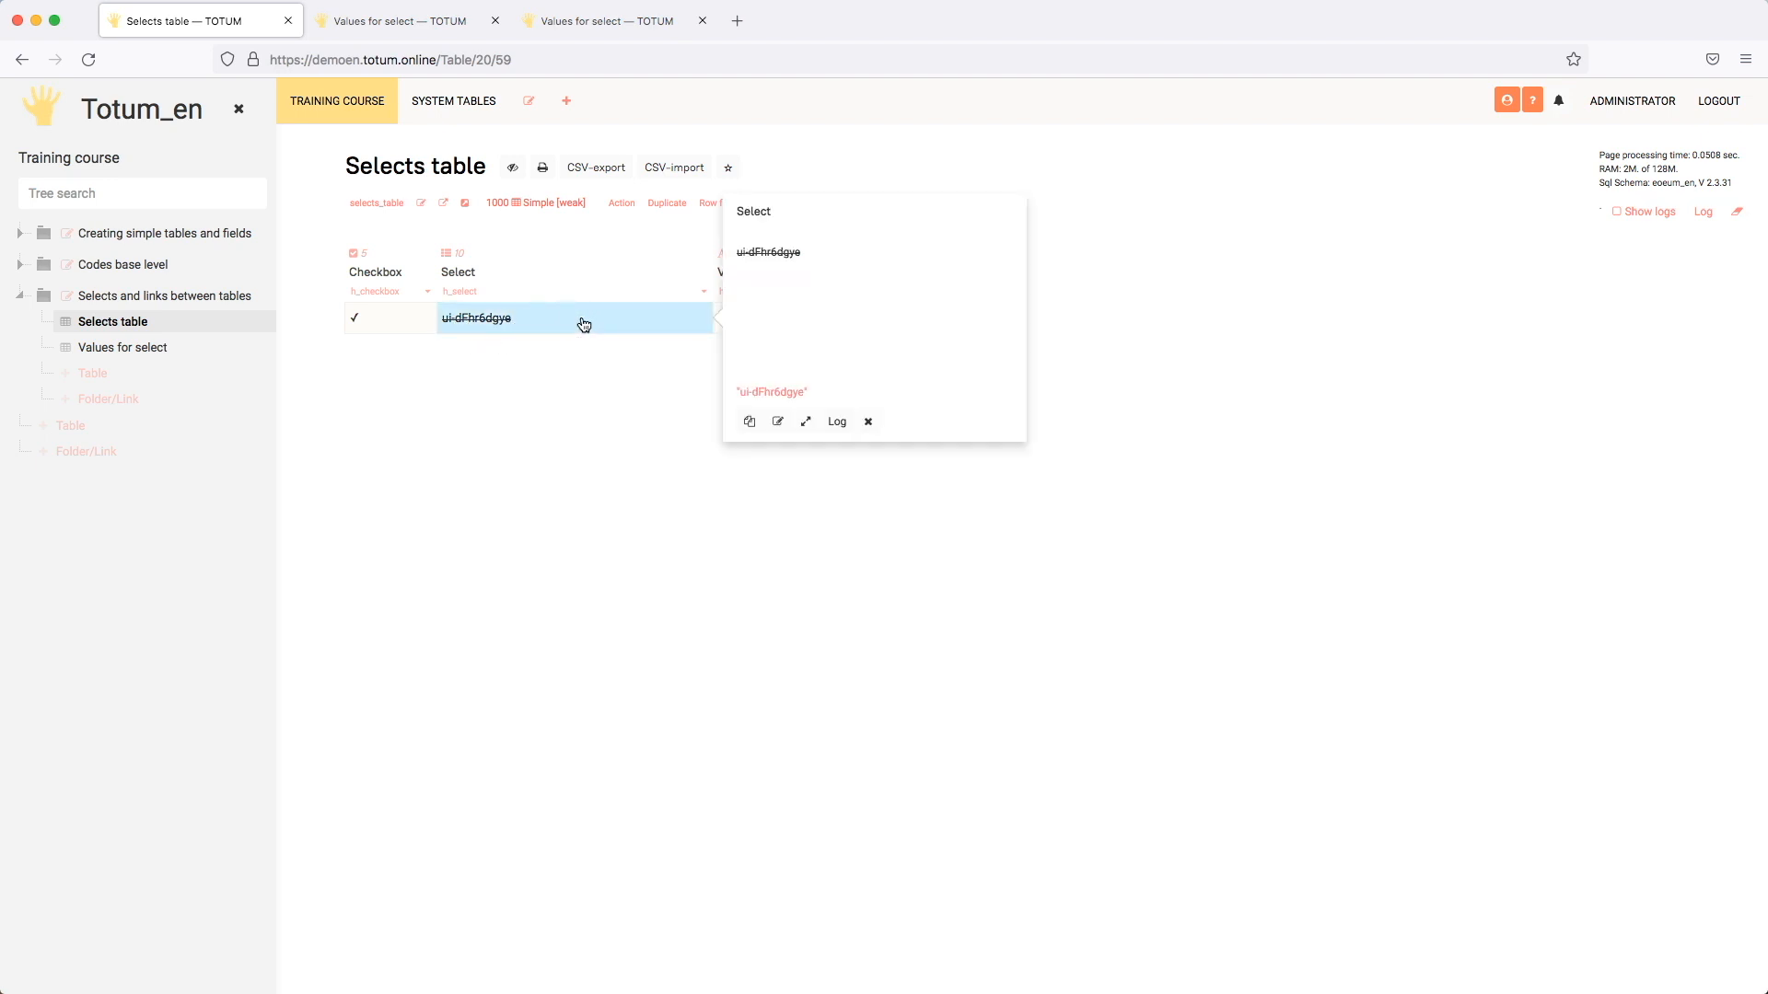
left_click(643, 324)
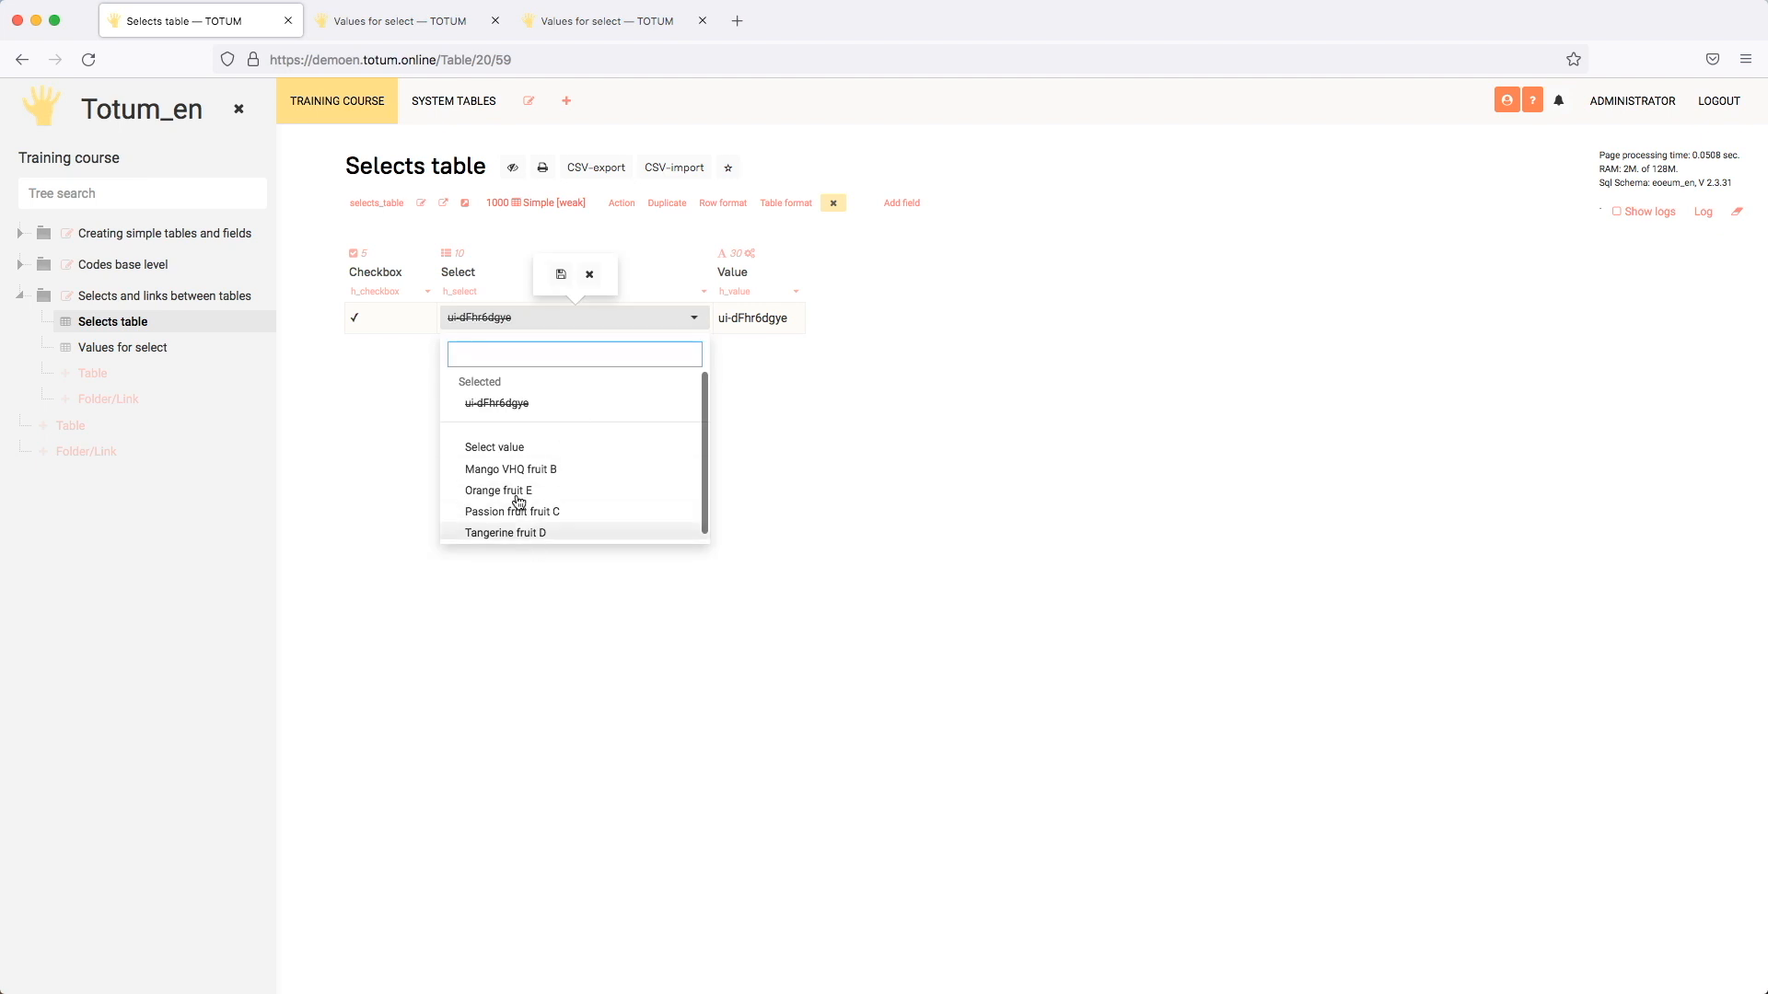
left_click(823, 450)
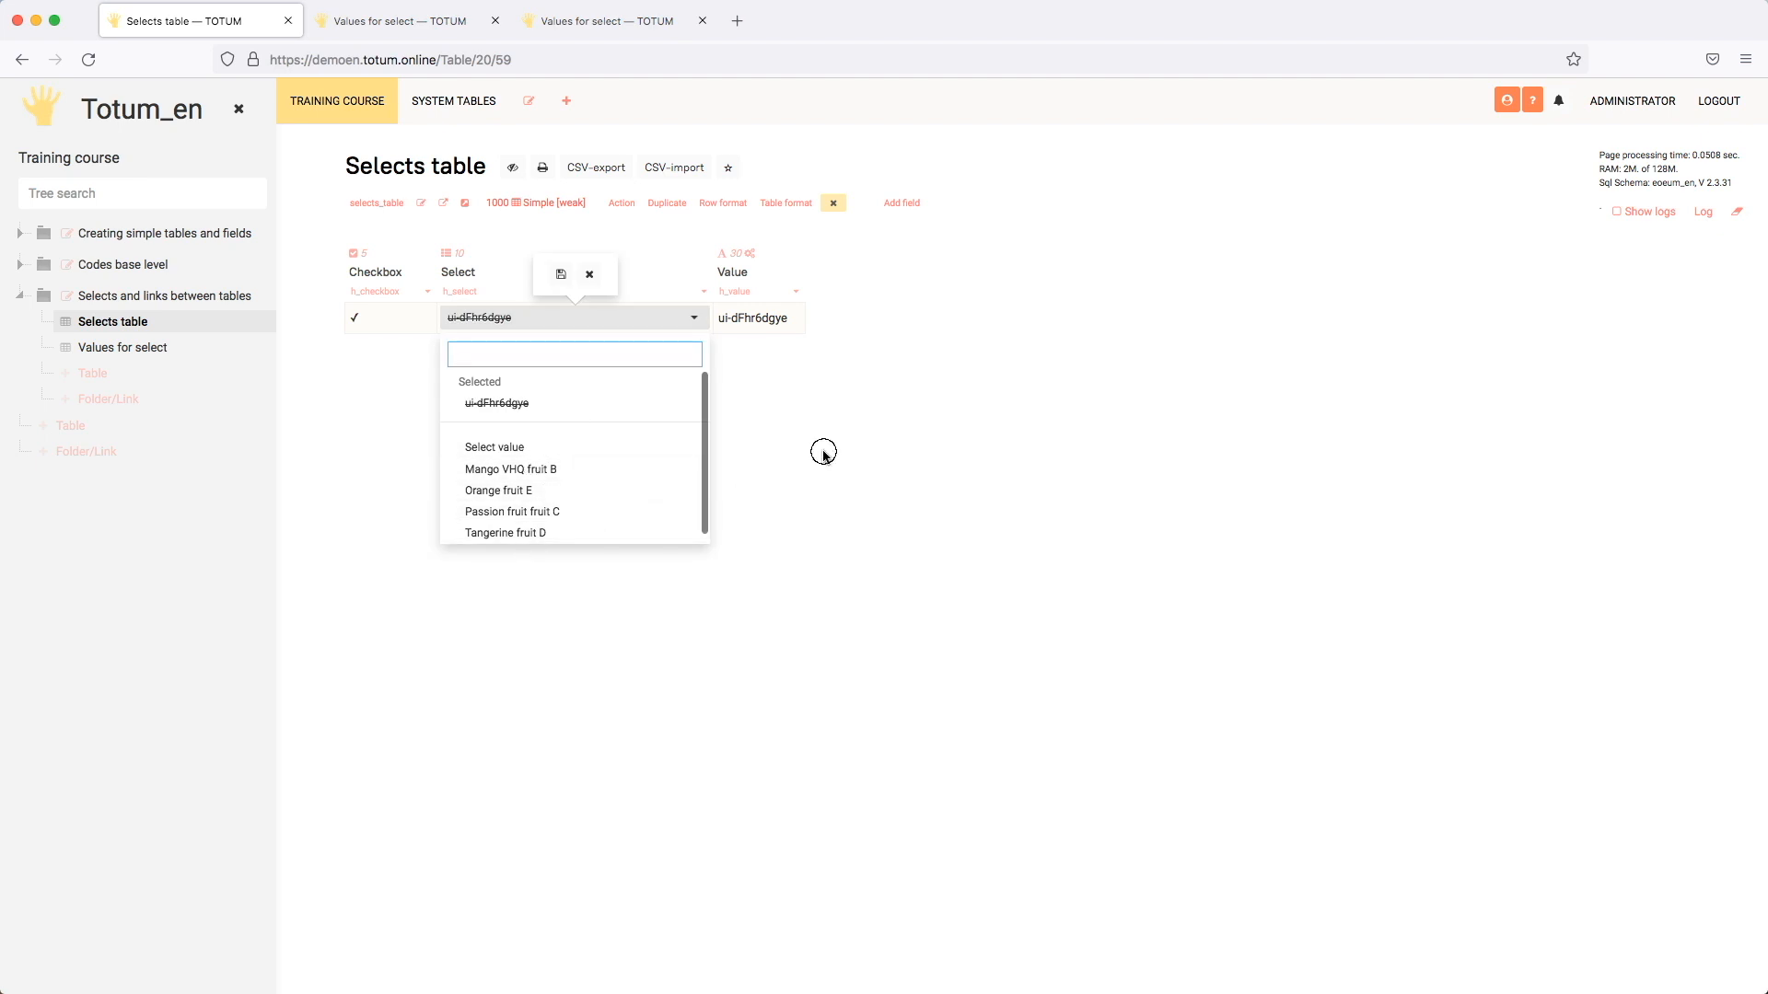
double_click(365, 329)
double_click(596, 311)
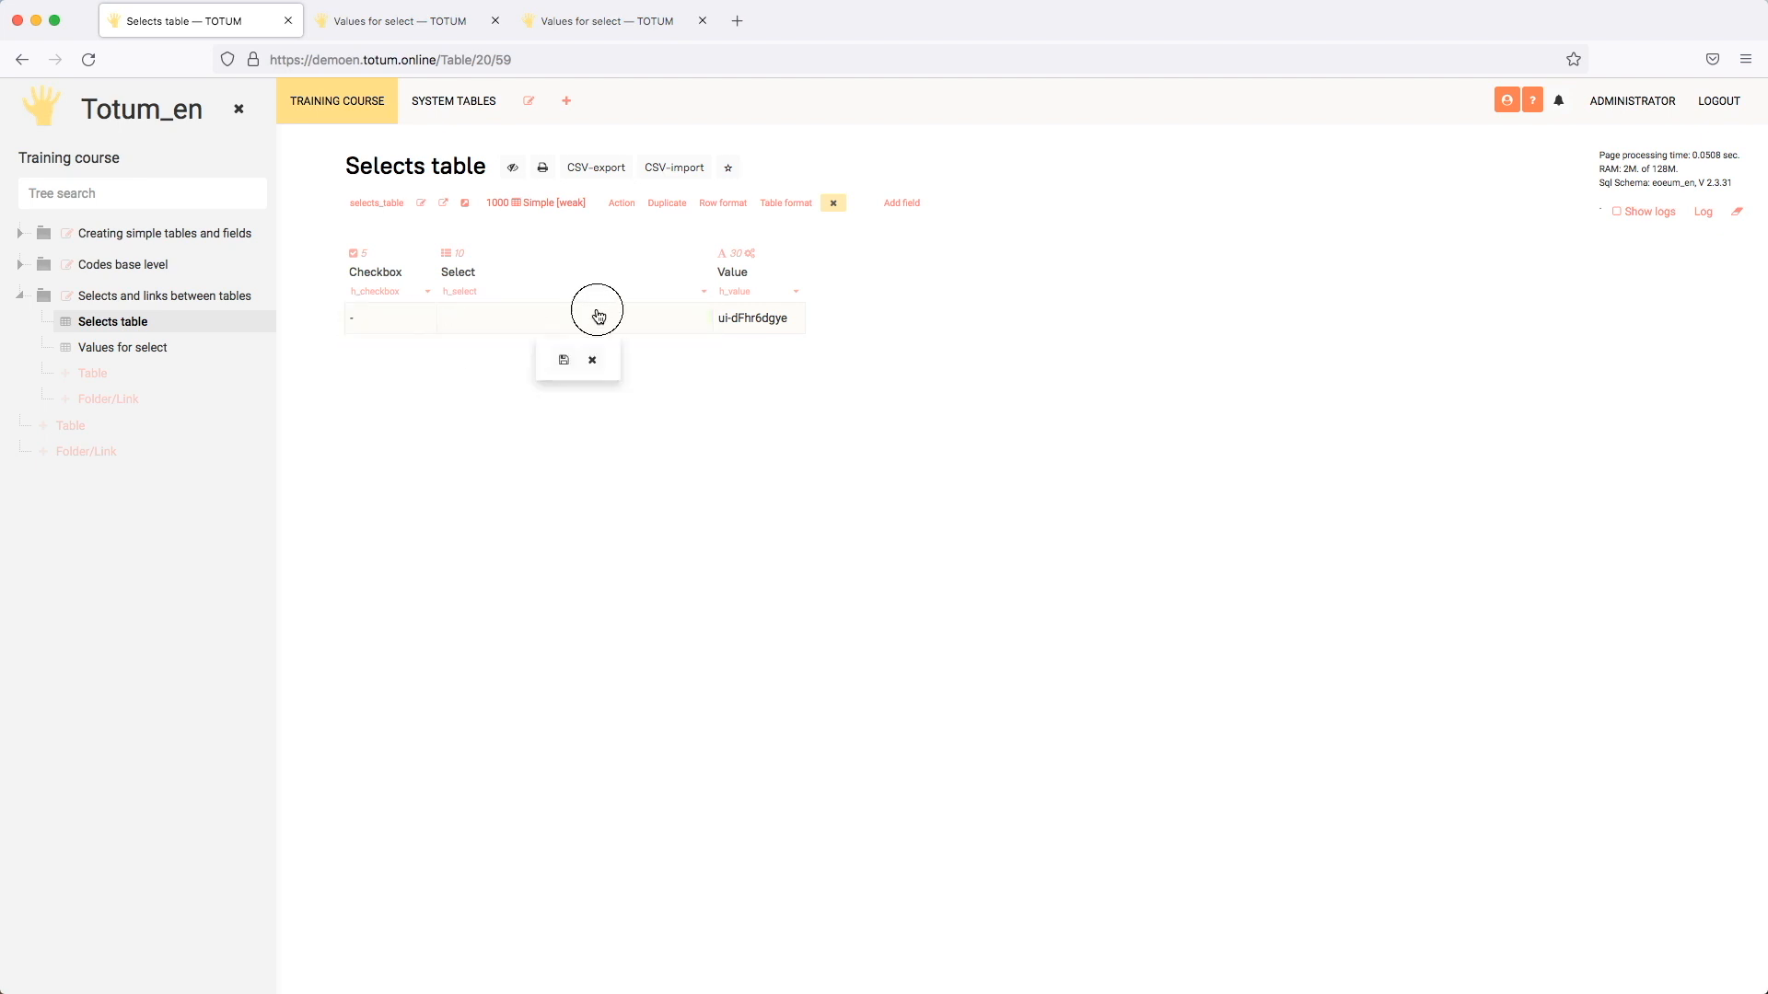
left_click(553, 402)
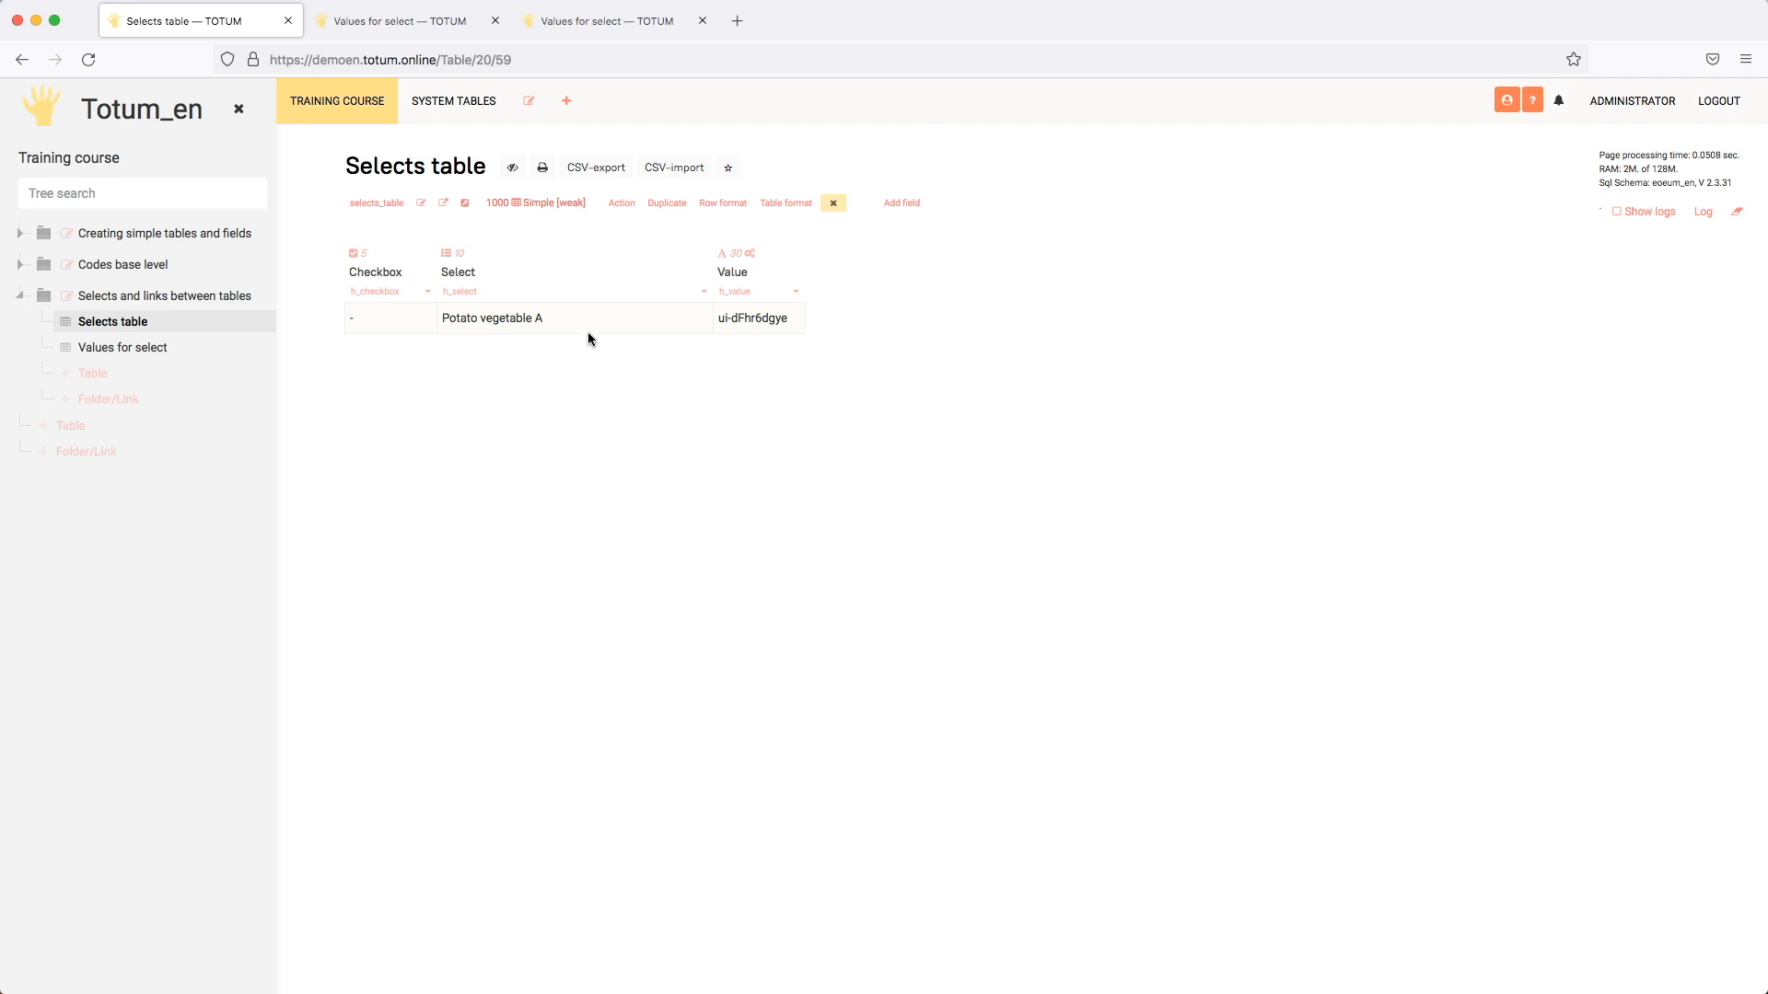
Step: Reopen the Select field's select code and move the if expression from the main line onto its own line named if
left_click(708, 295)
scroll(819, 355, "down", 15)
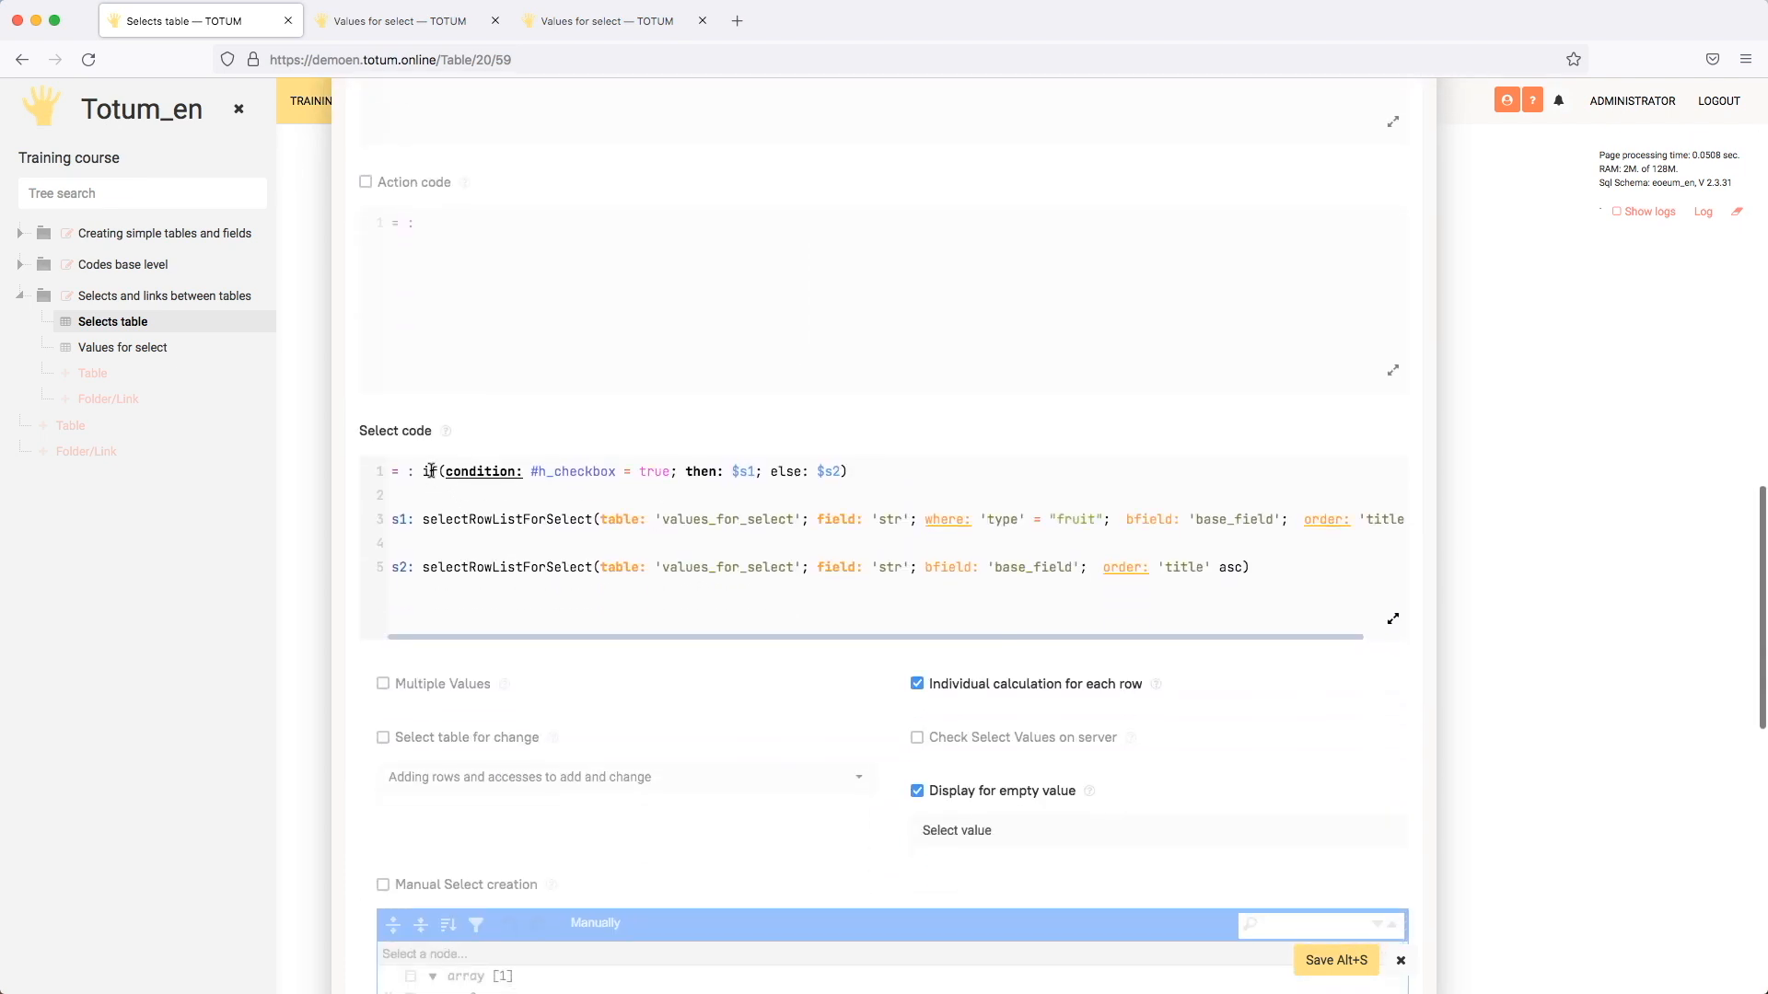
left_click(424, 472)
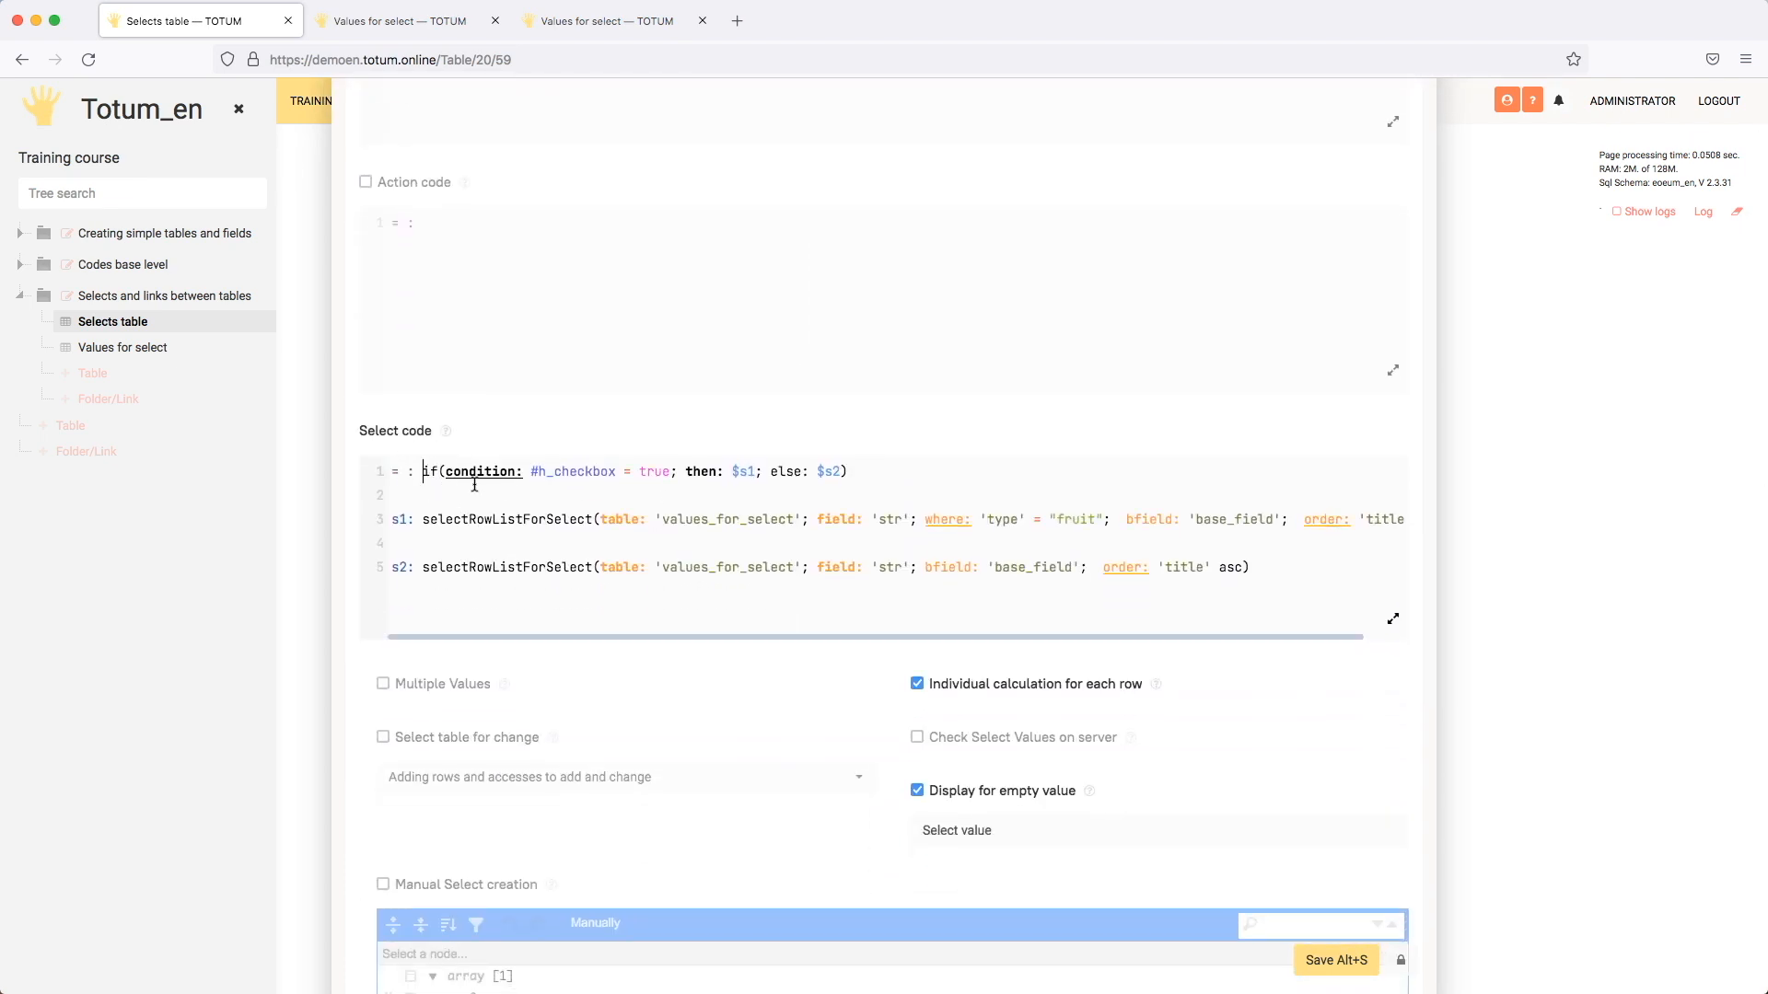
key("Return")
key("Return")
type("if")
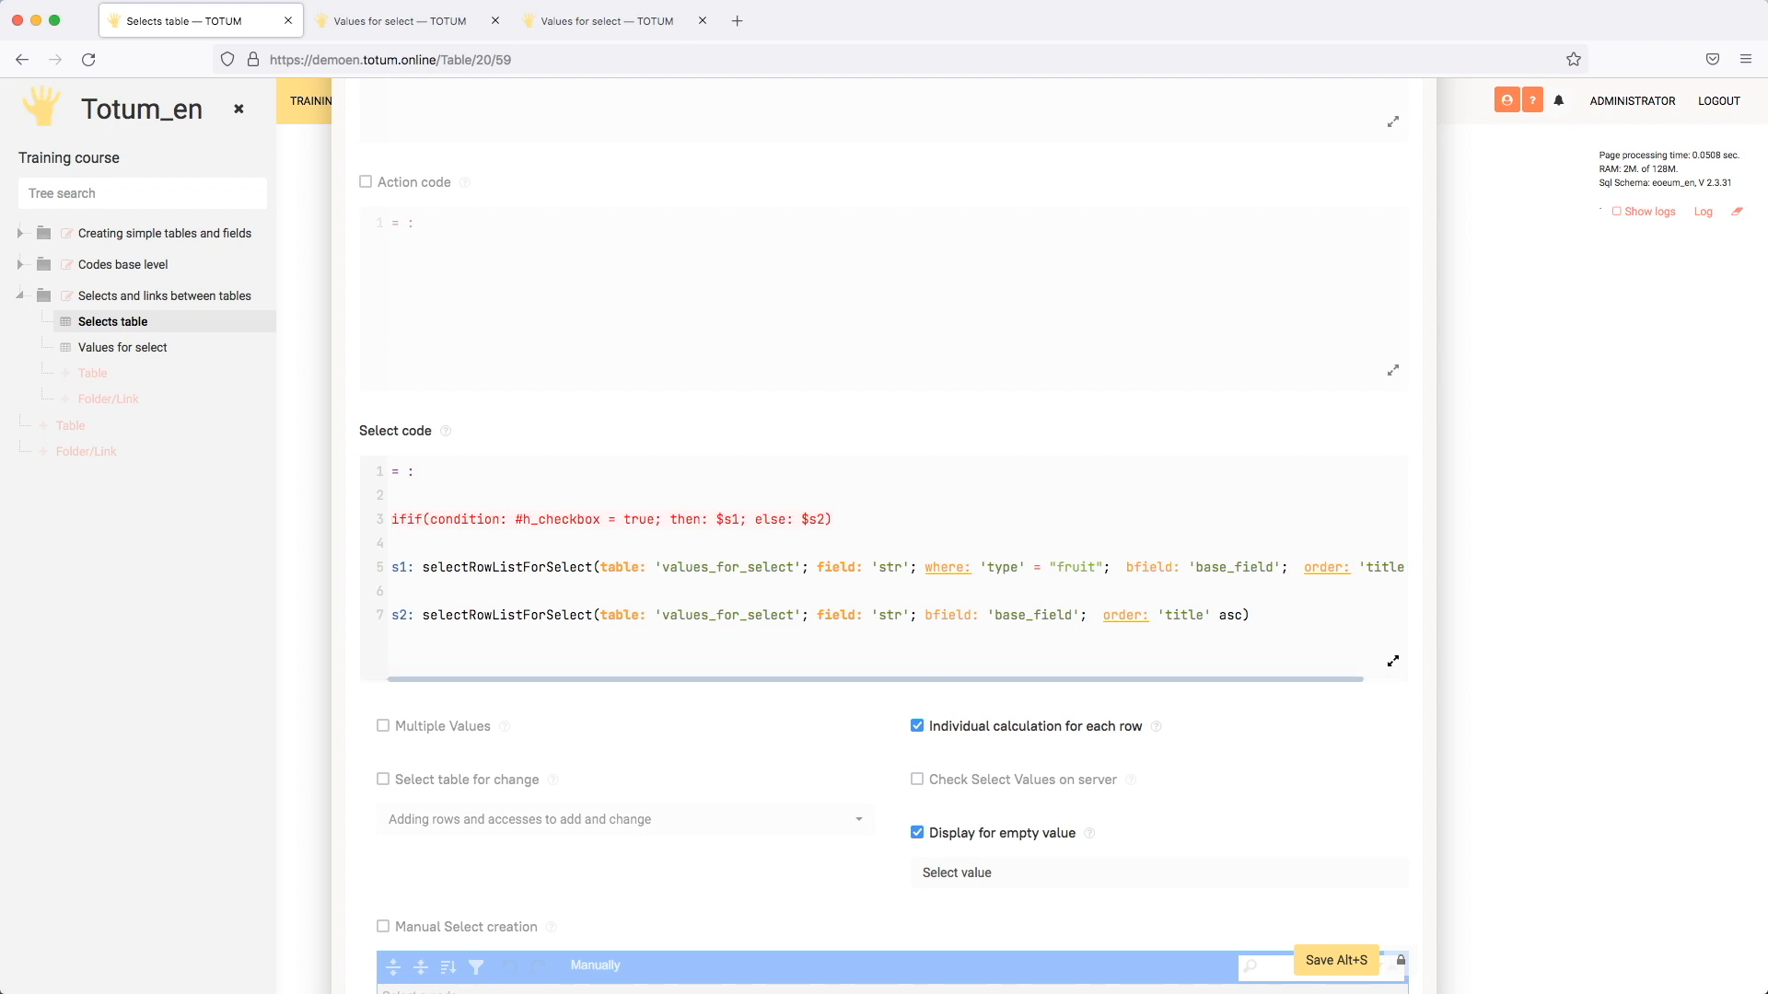
type(":")
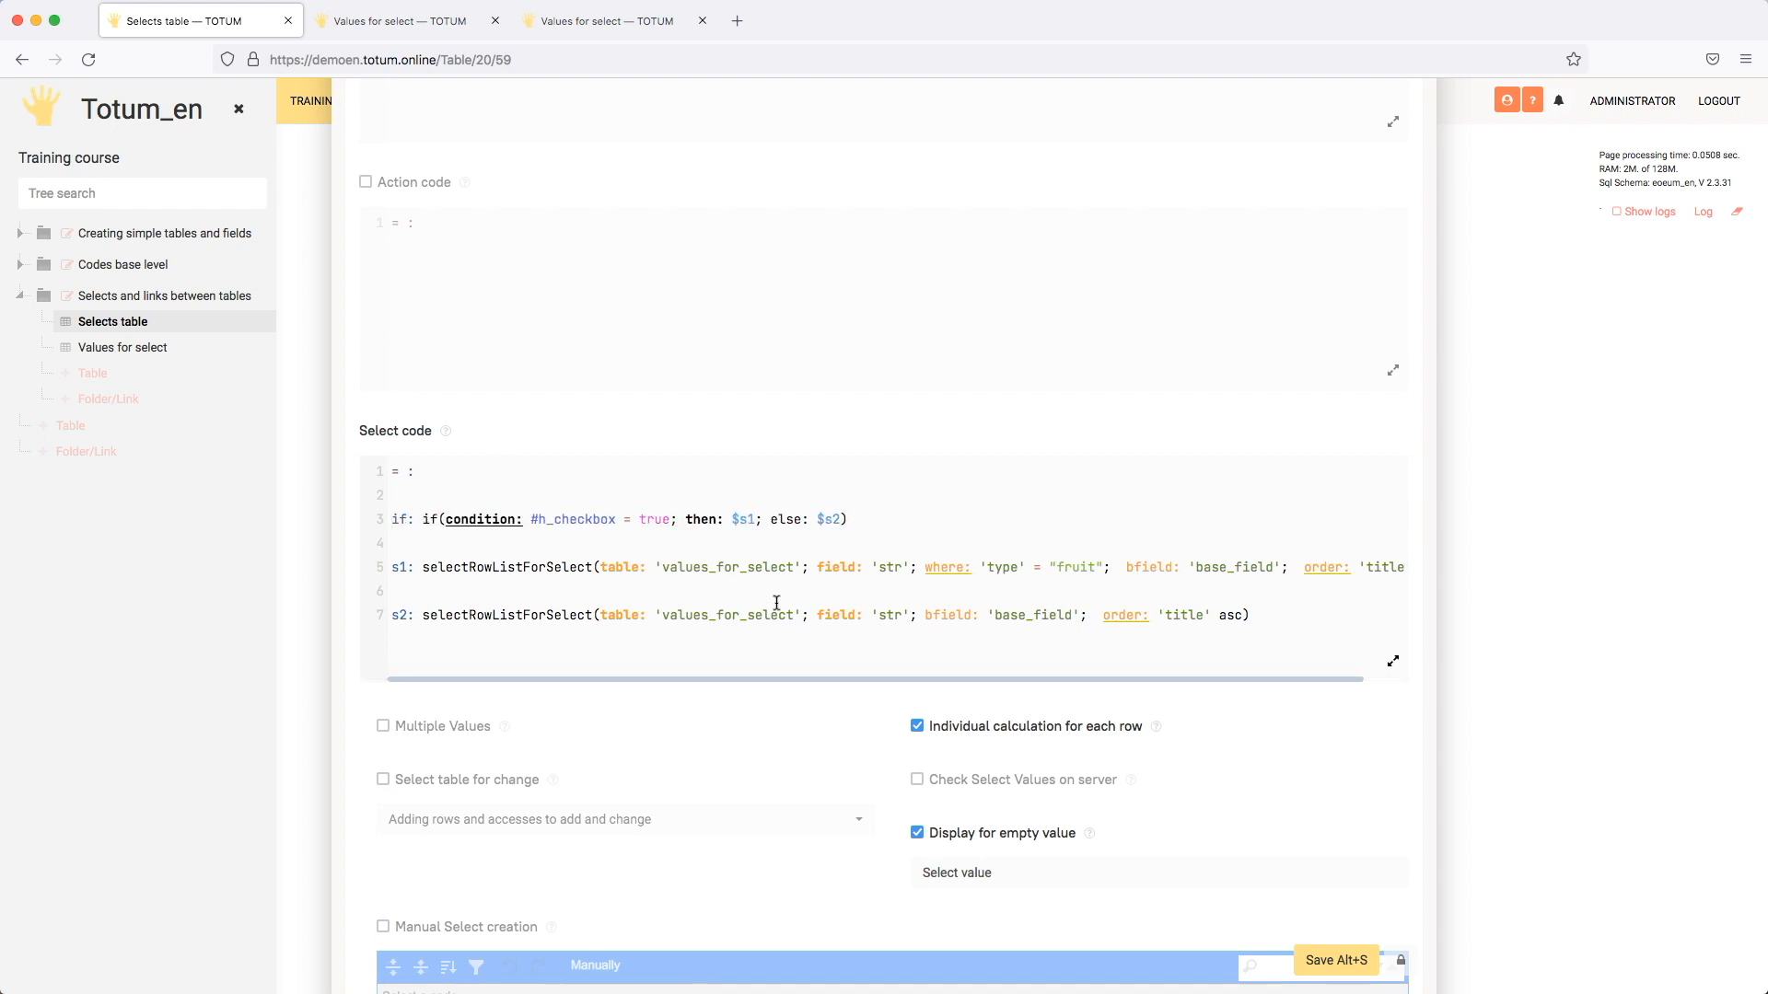
Step: Fill the main line of the select code with a listAdd call whose first list parameter is $if
left_click(495, 471)
type("listAdd(list: ; list: ; item:")
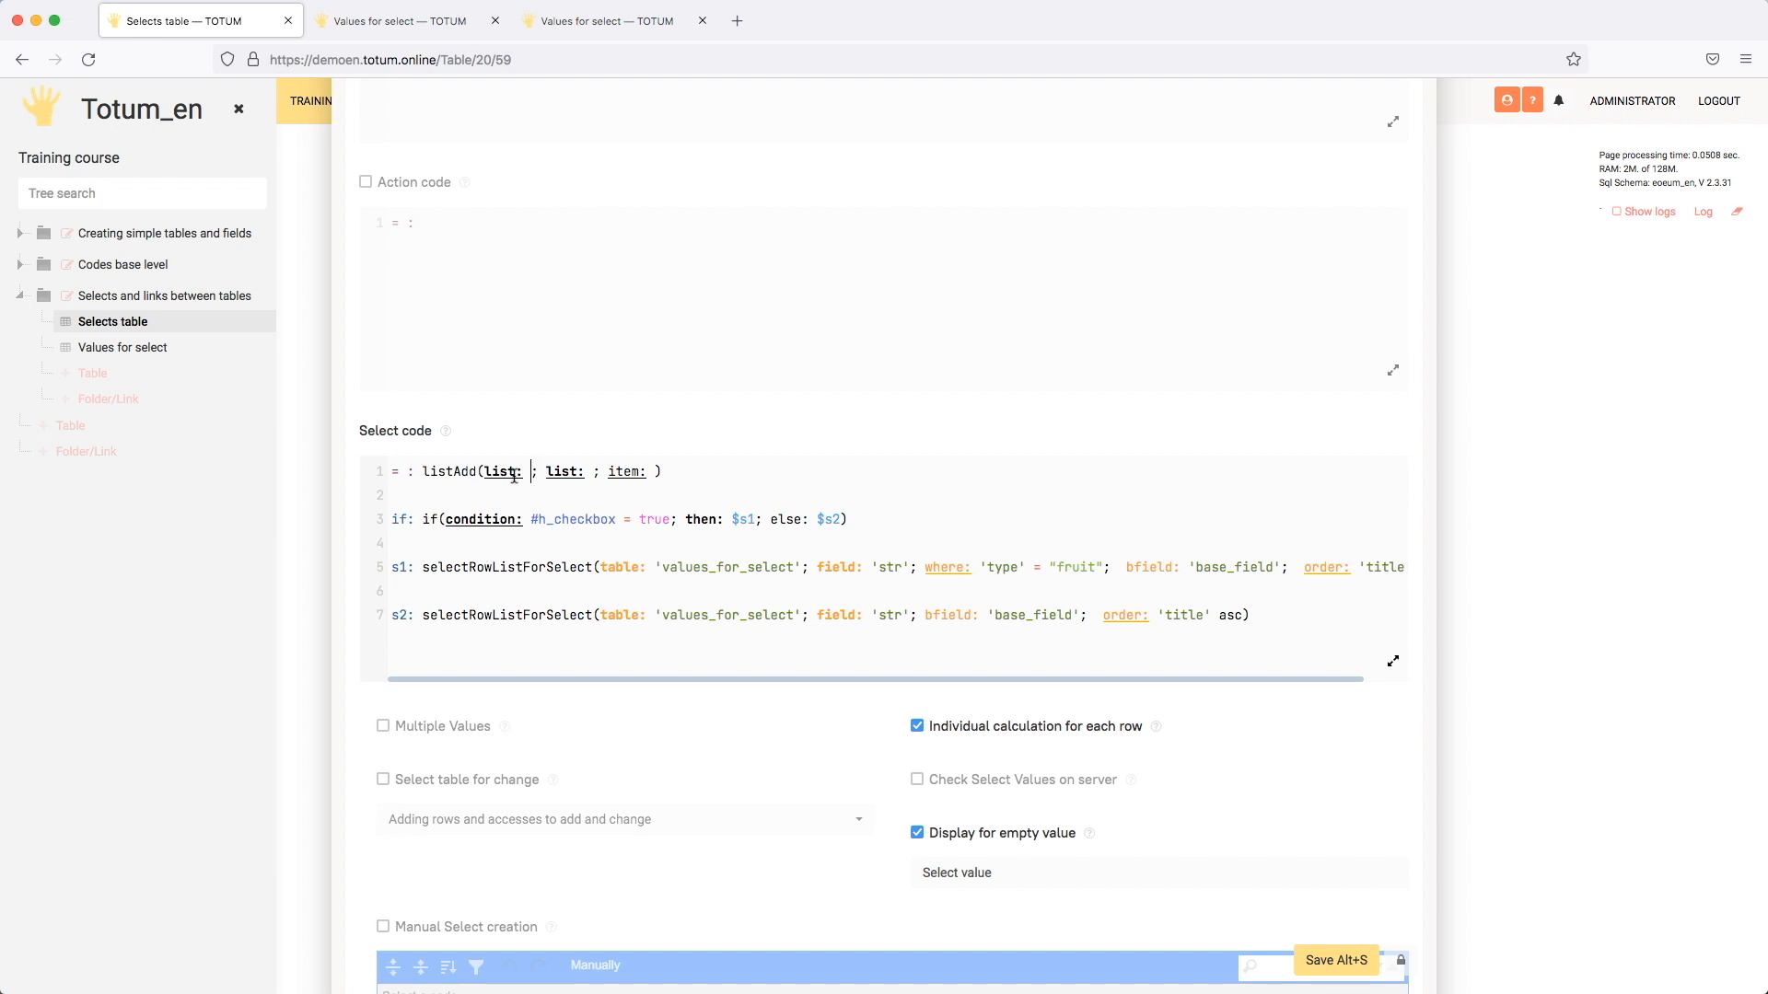
type("$if")
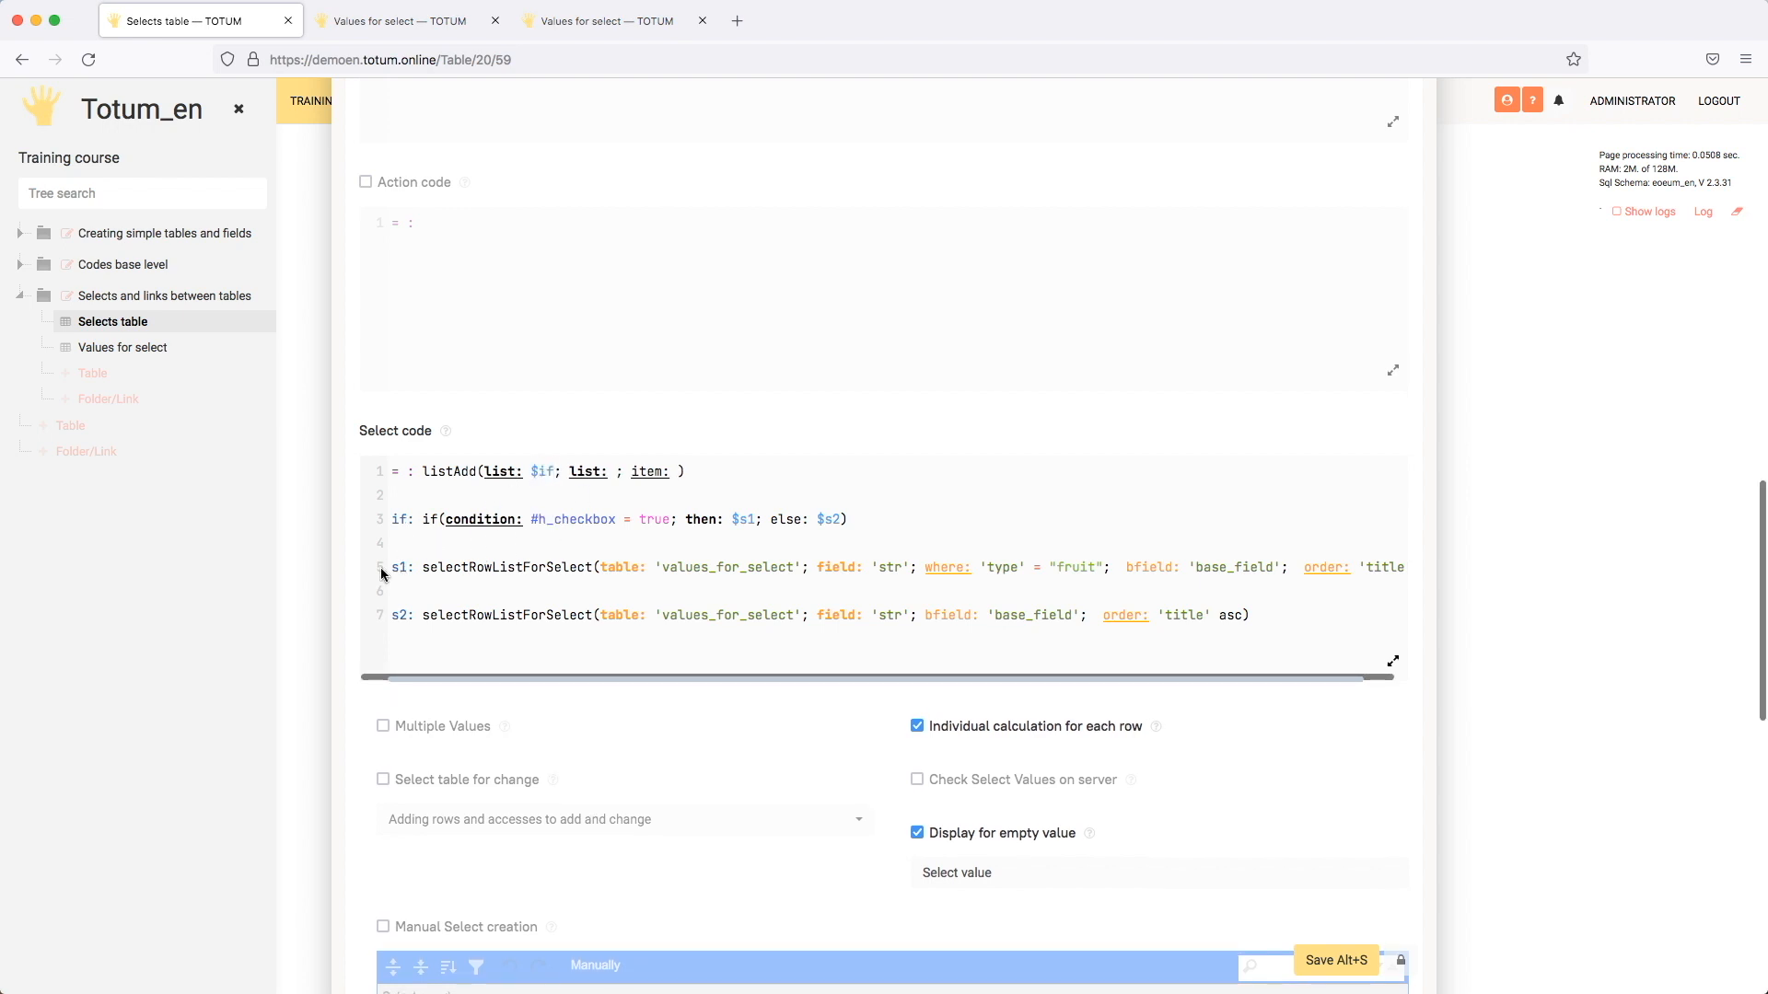
Step: Indent the s1 and s2 lines of the select code by one level
left_click(384, 567)
key("Tab")
left_click(392, 614)
key("Tab")
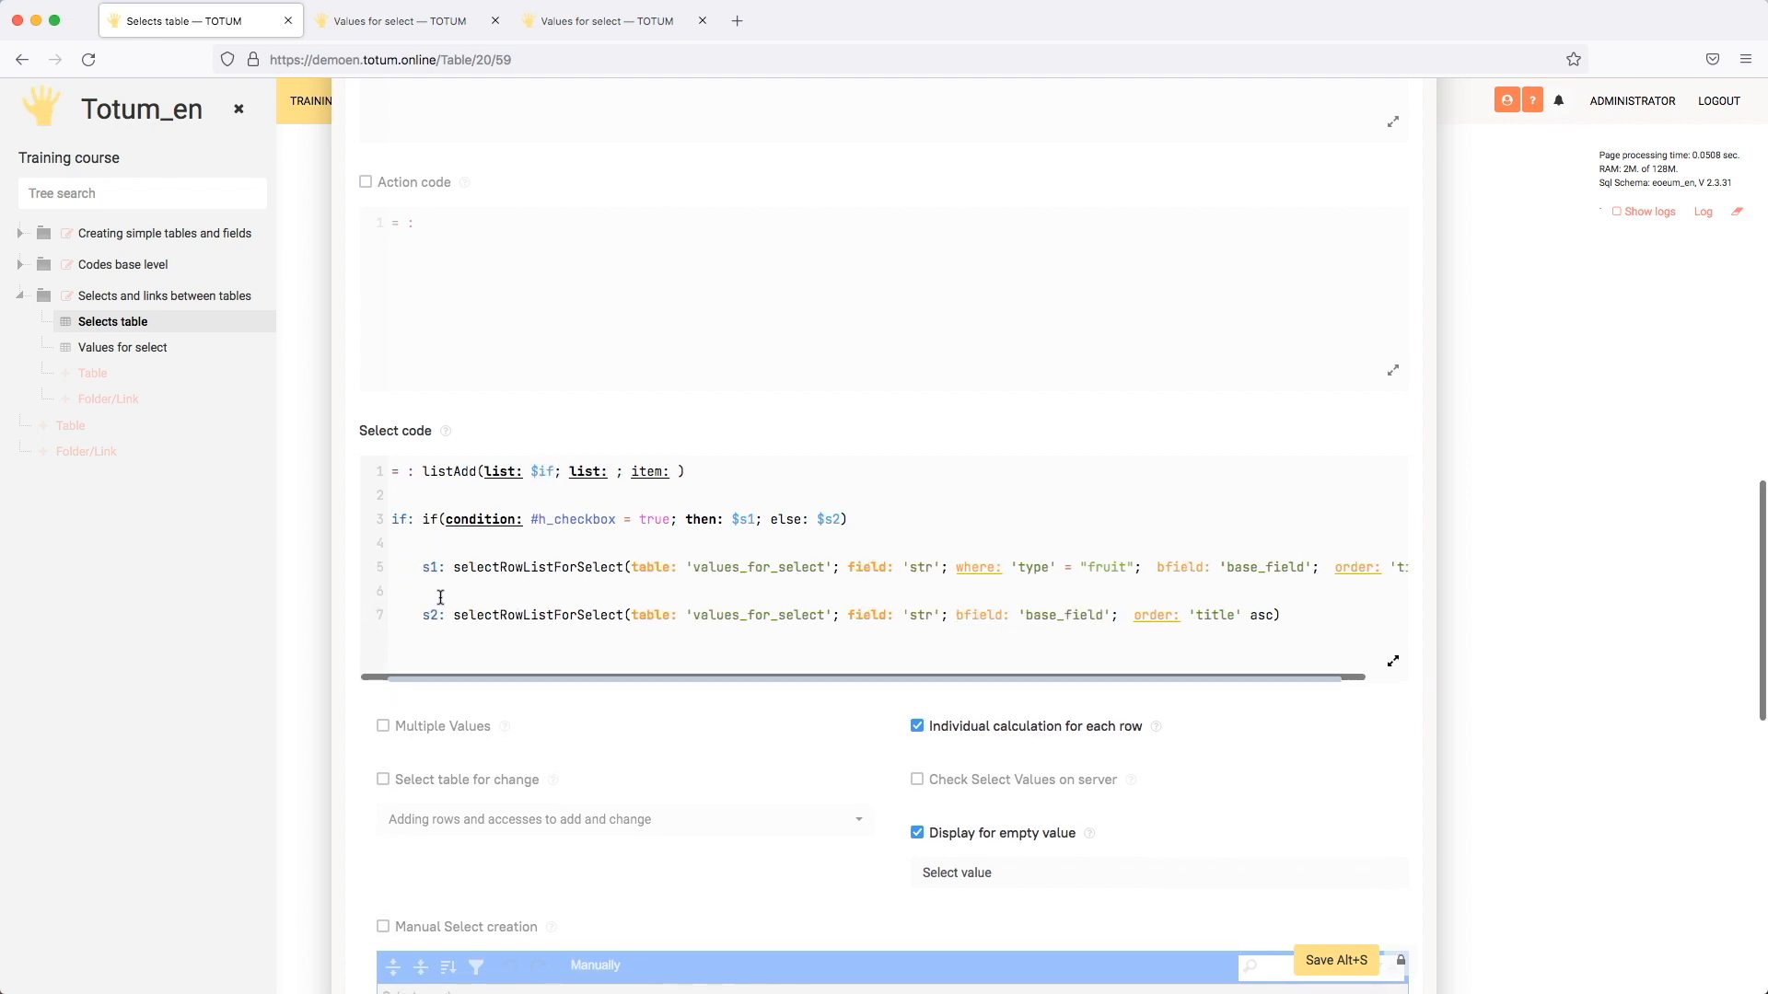
Step: Remove the second list parameter from the listAdd call and set its item to $row
left_click_drag(569, 472, 632, 472)
key("BackSpace")
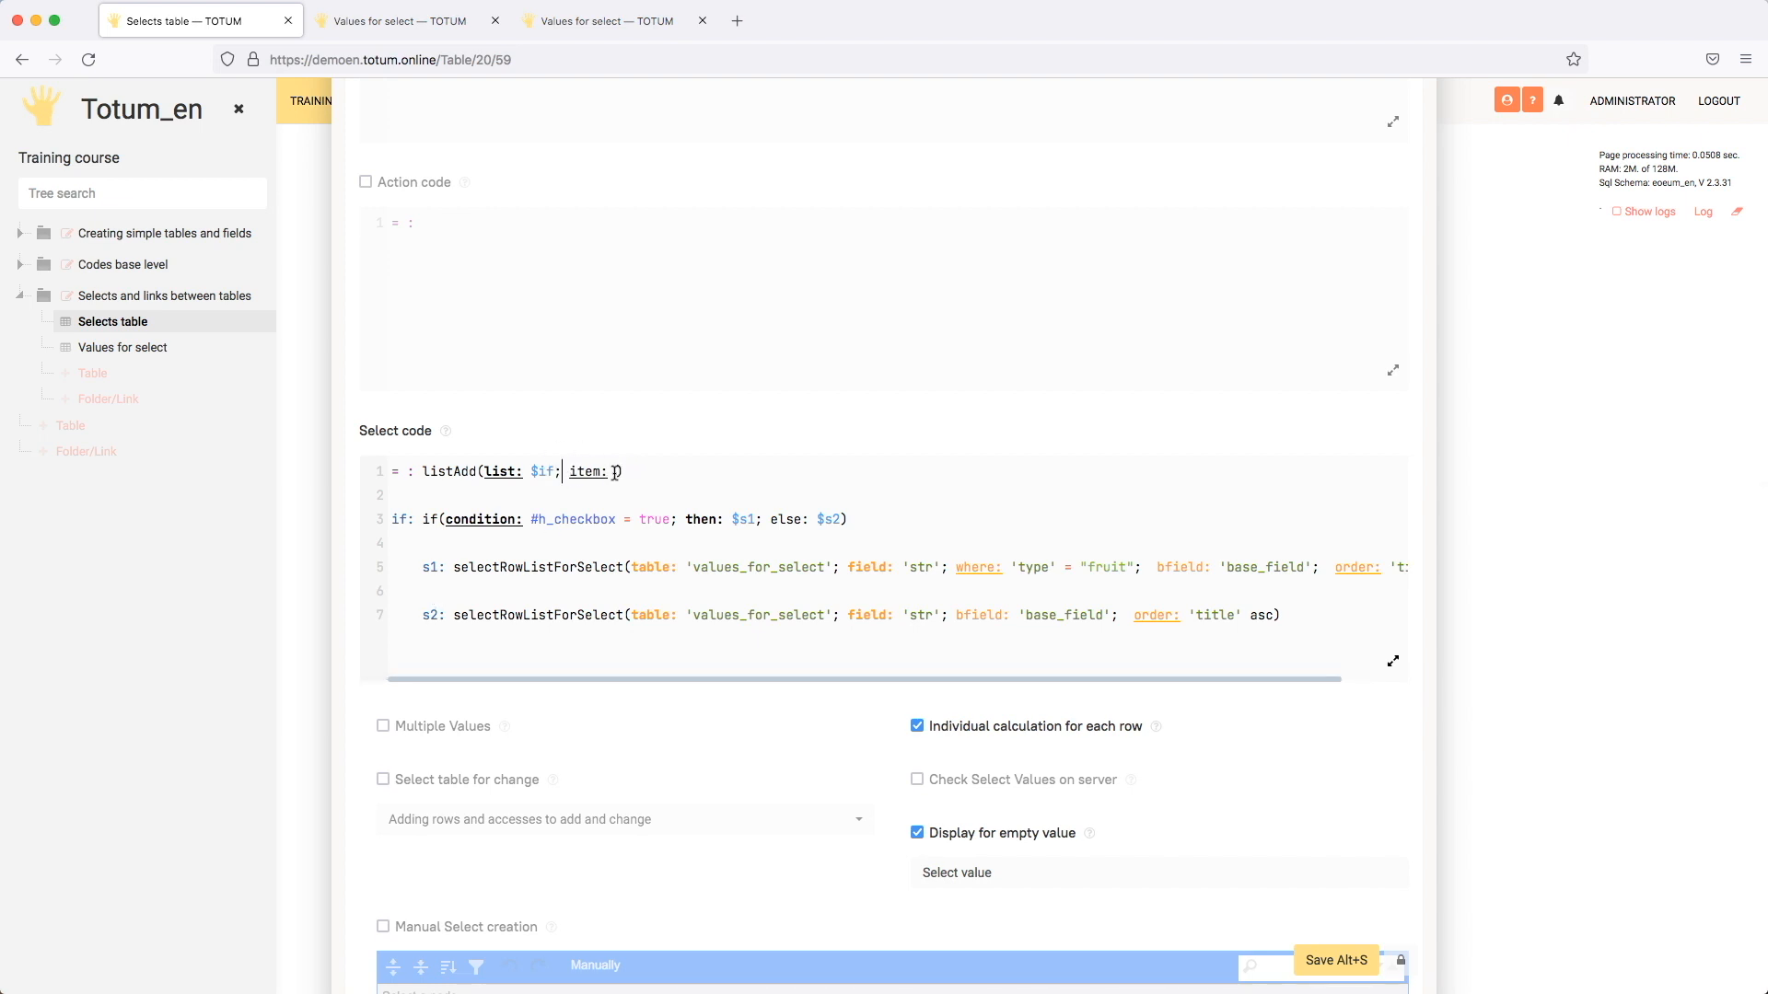
left_click(615, 472)
type("$row")
Step: Add an indented line named row below the main line, containing a rowCreate call
key("Right")
key("Return")
key("Return")
key("Tab")
type("ro")
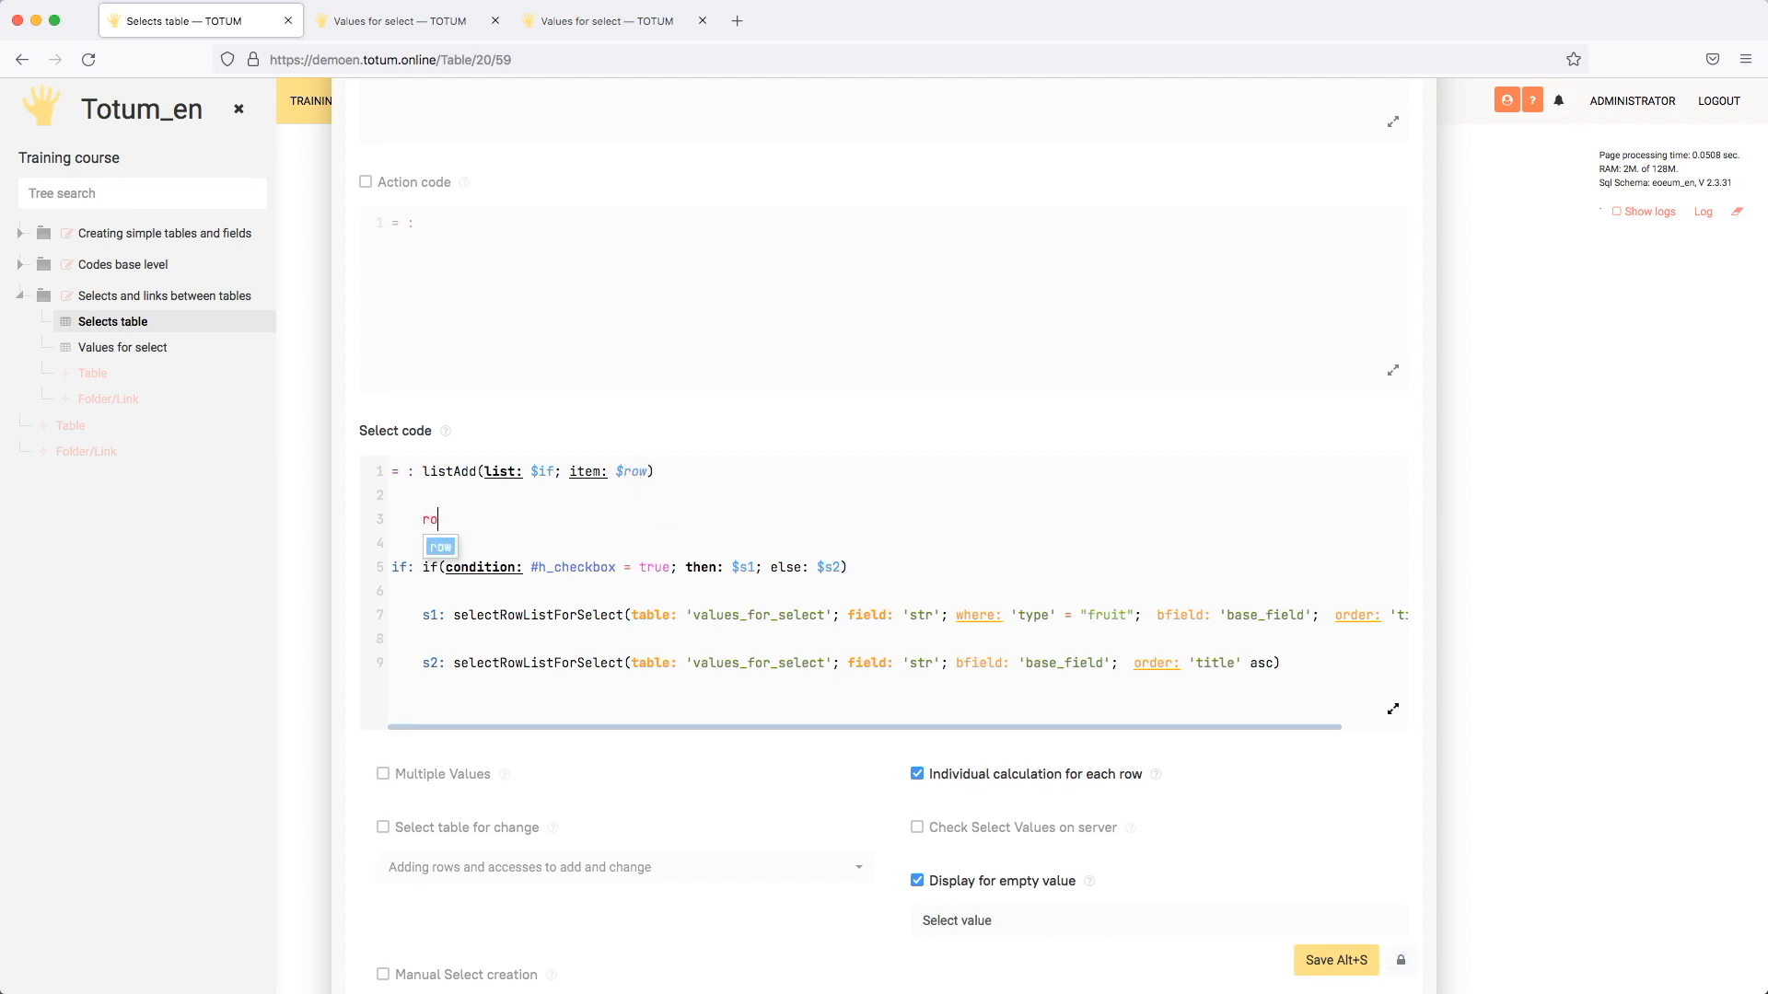
type("w: row")
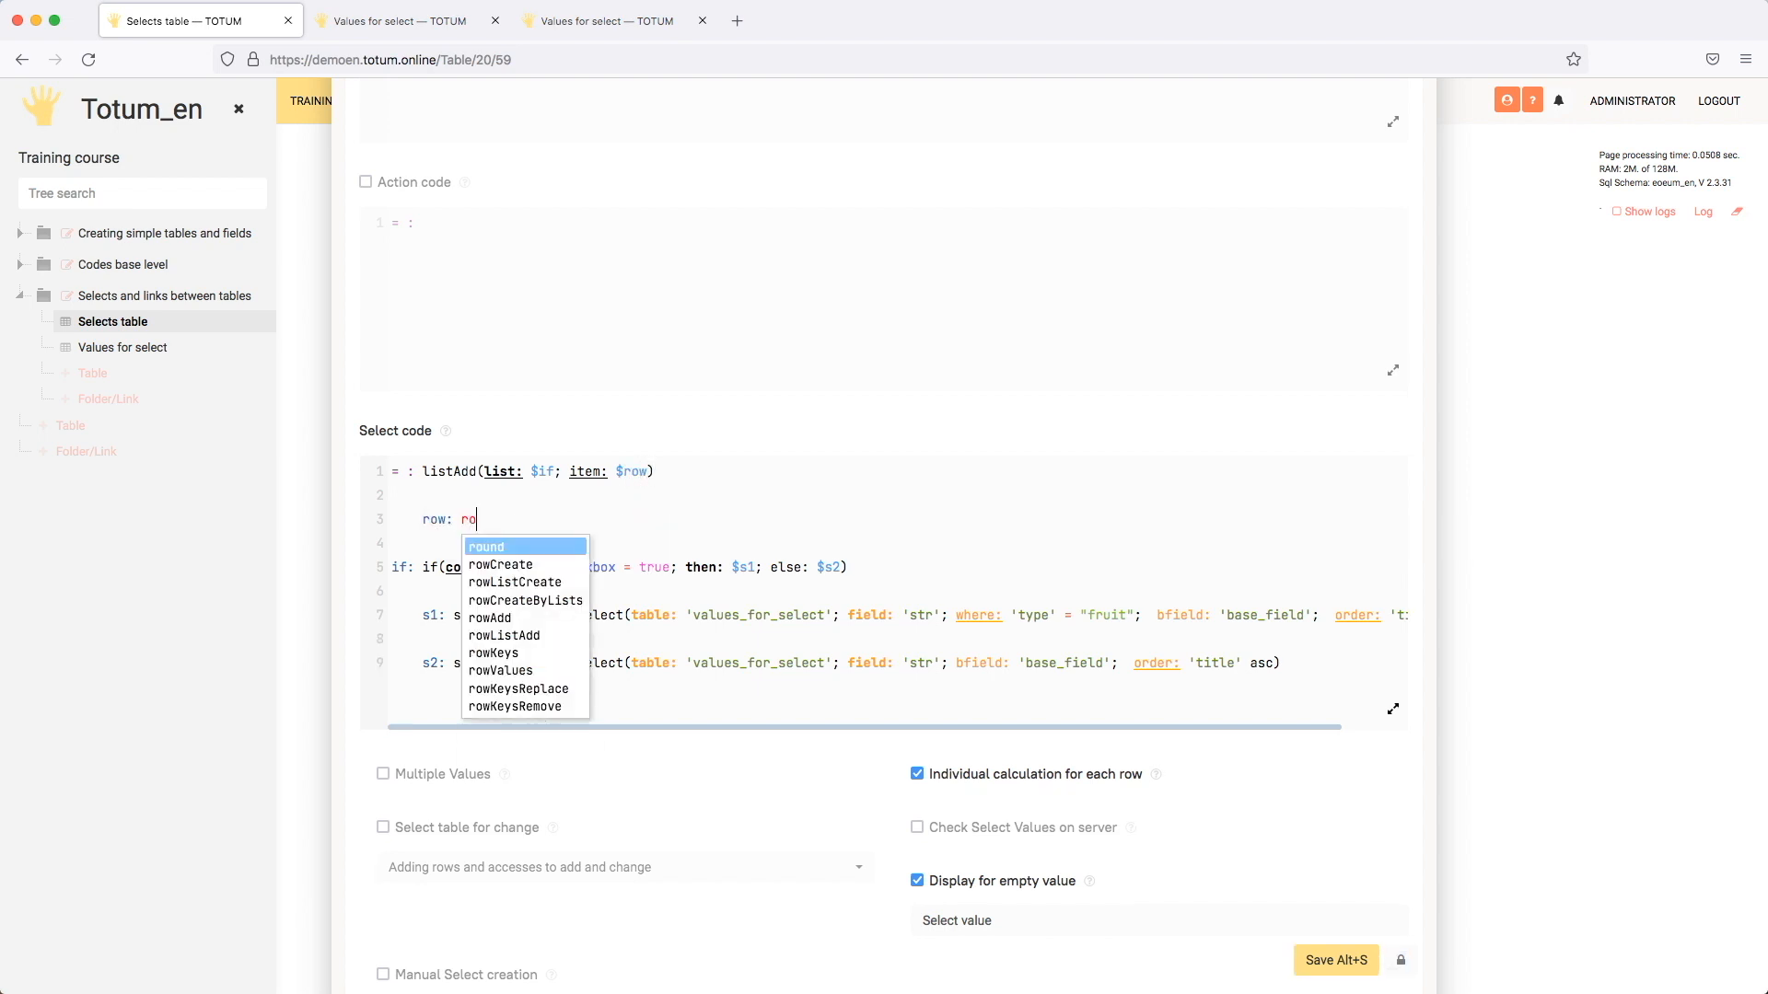
key("Return")
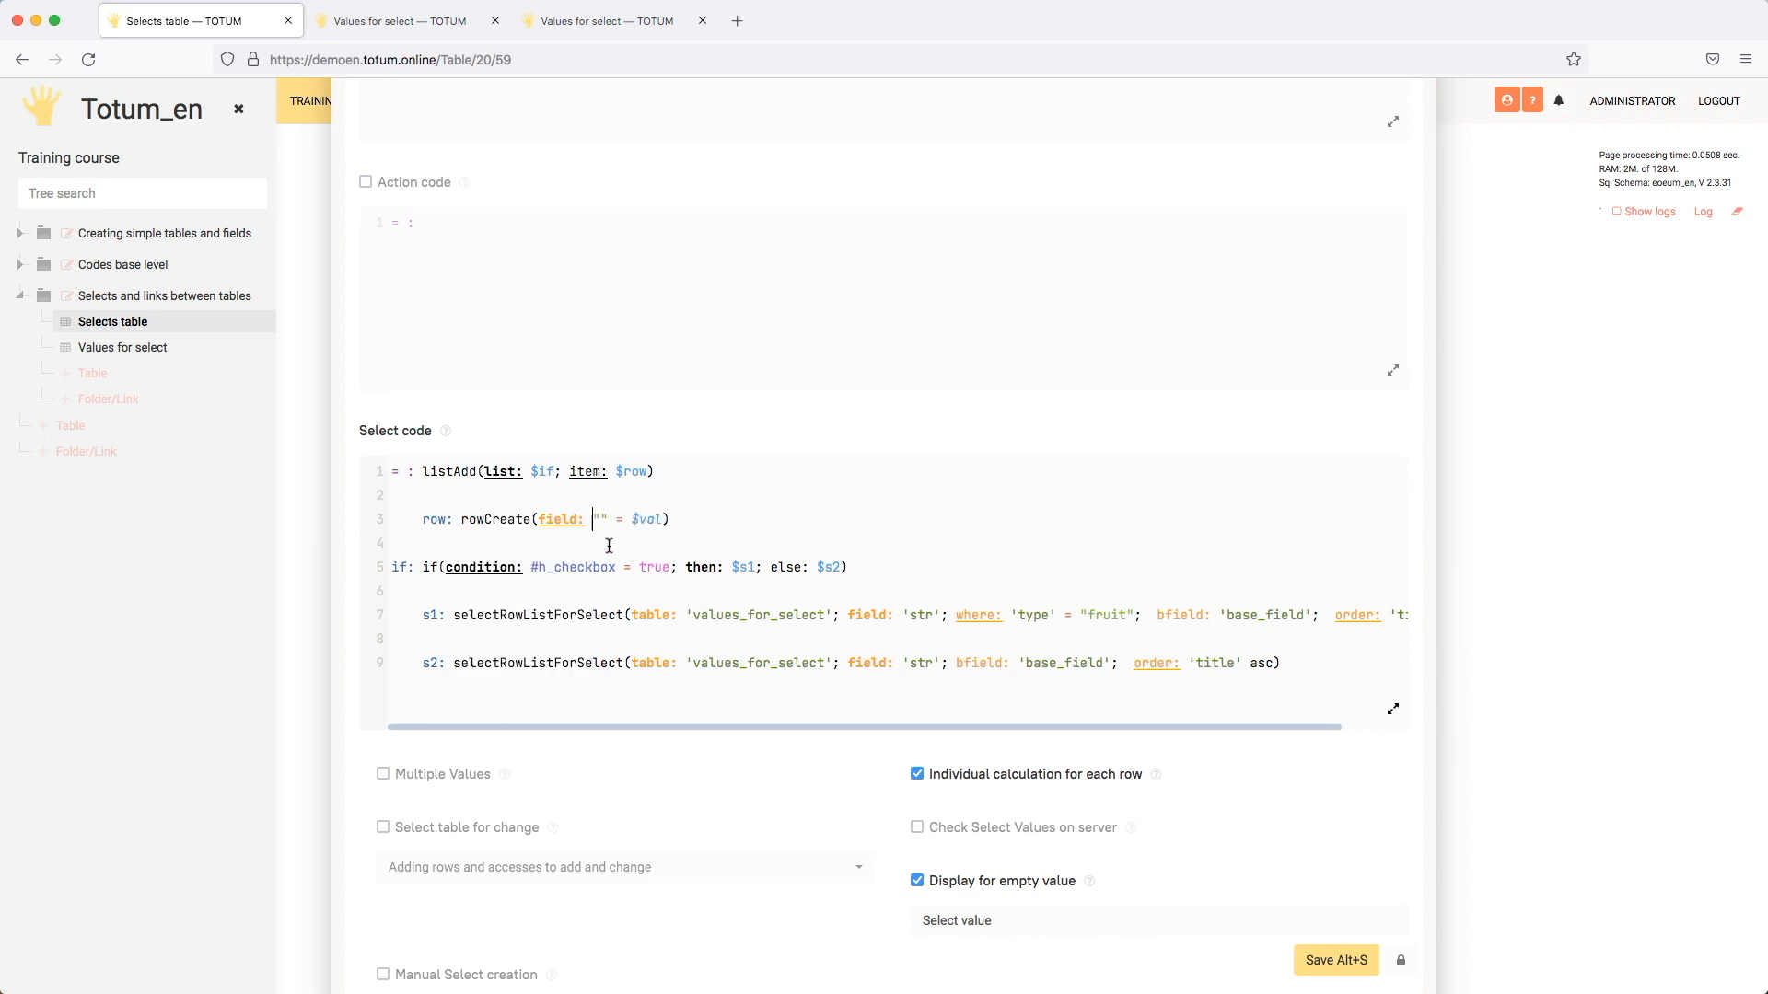
Step: Set the rowCreate call's first field to "value" = "spec"
left_click(600, 518)
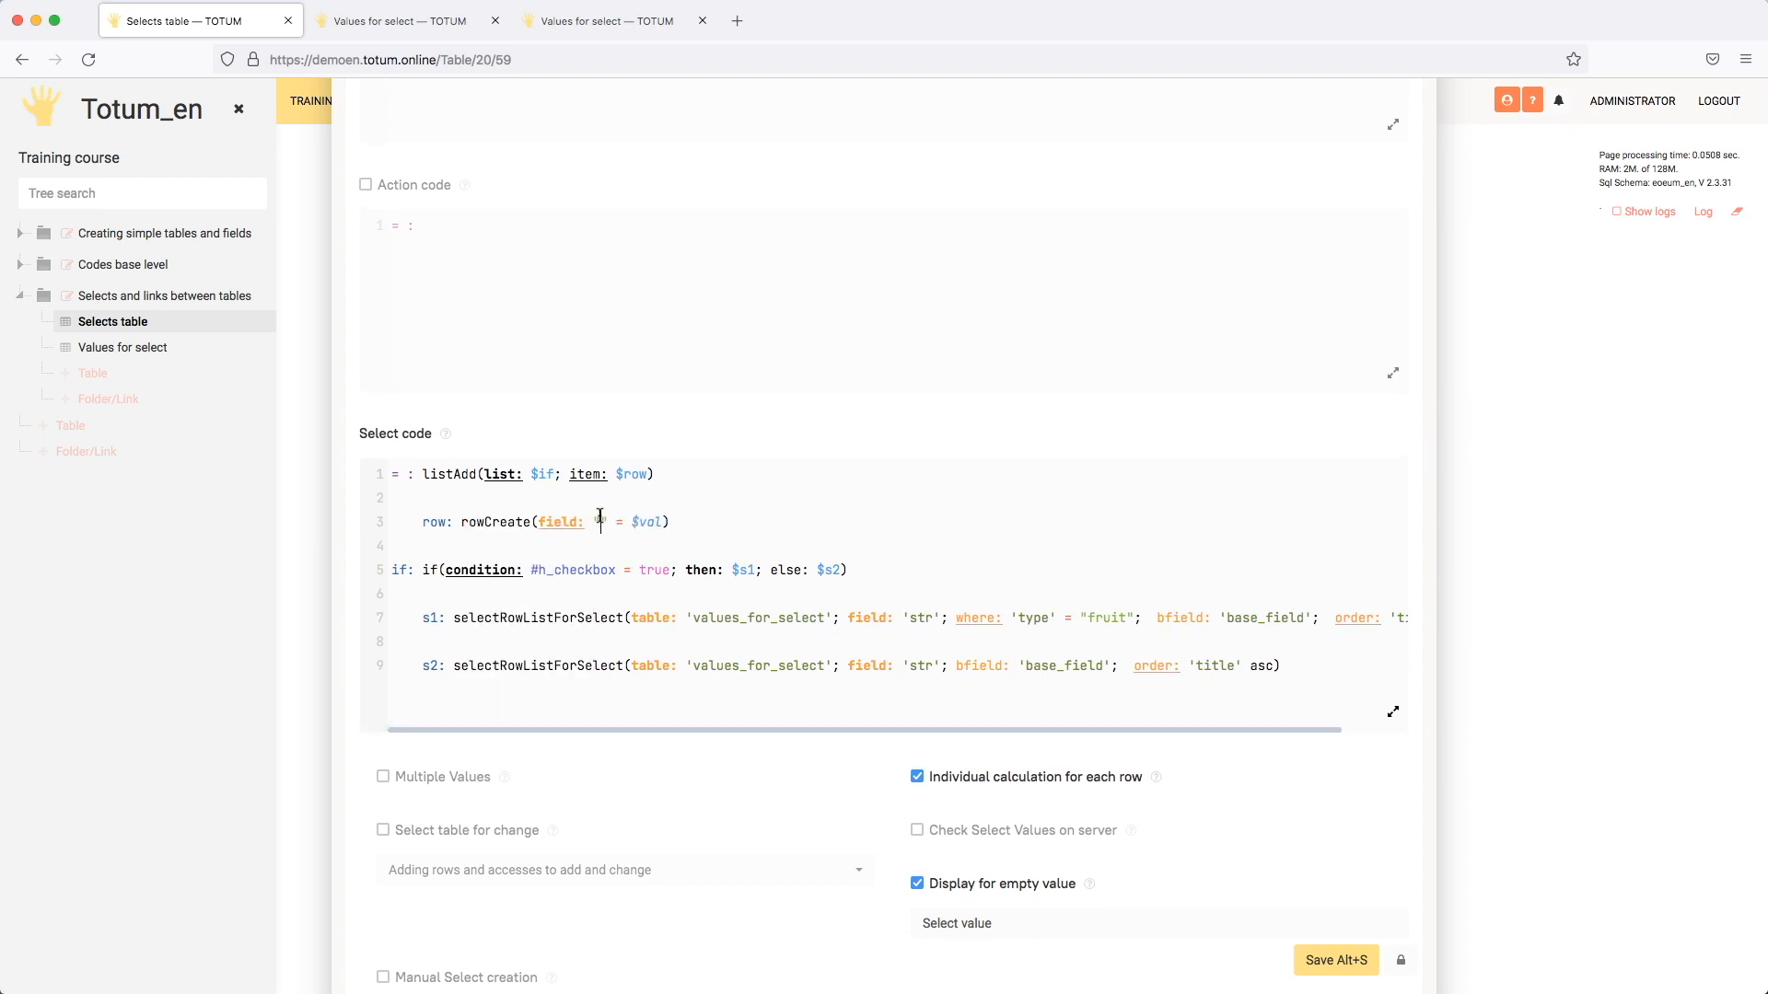
type("value")
key("shift+Right")
key("shift+Right")
key("shift+Right")
key("shift+Right")
type("\"spec")
Step: Add a second field "title" = "Tomato" to the rowCreate call and save the Select field
type("; field: ")
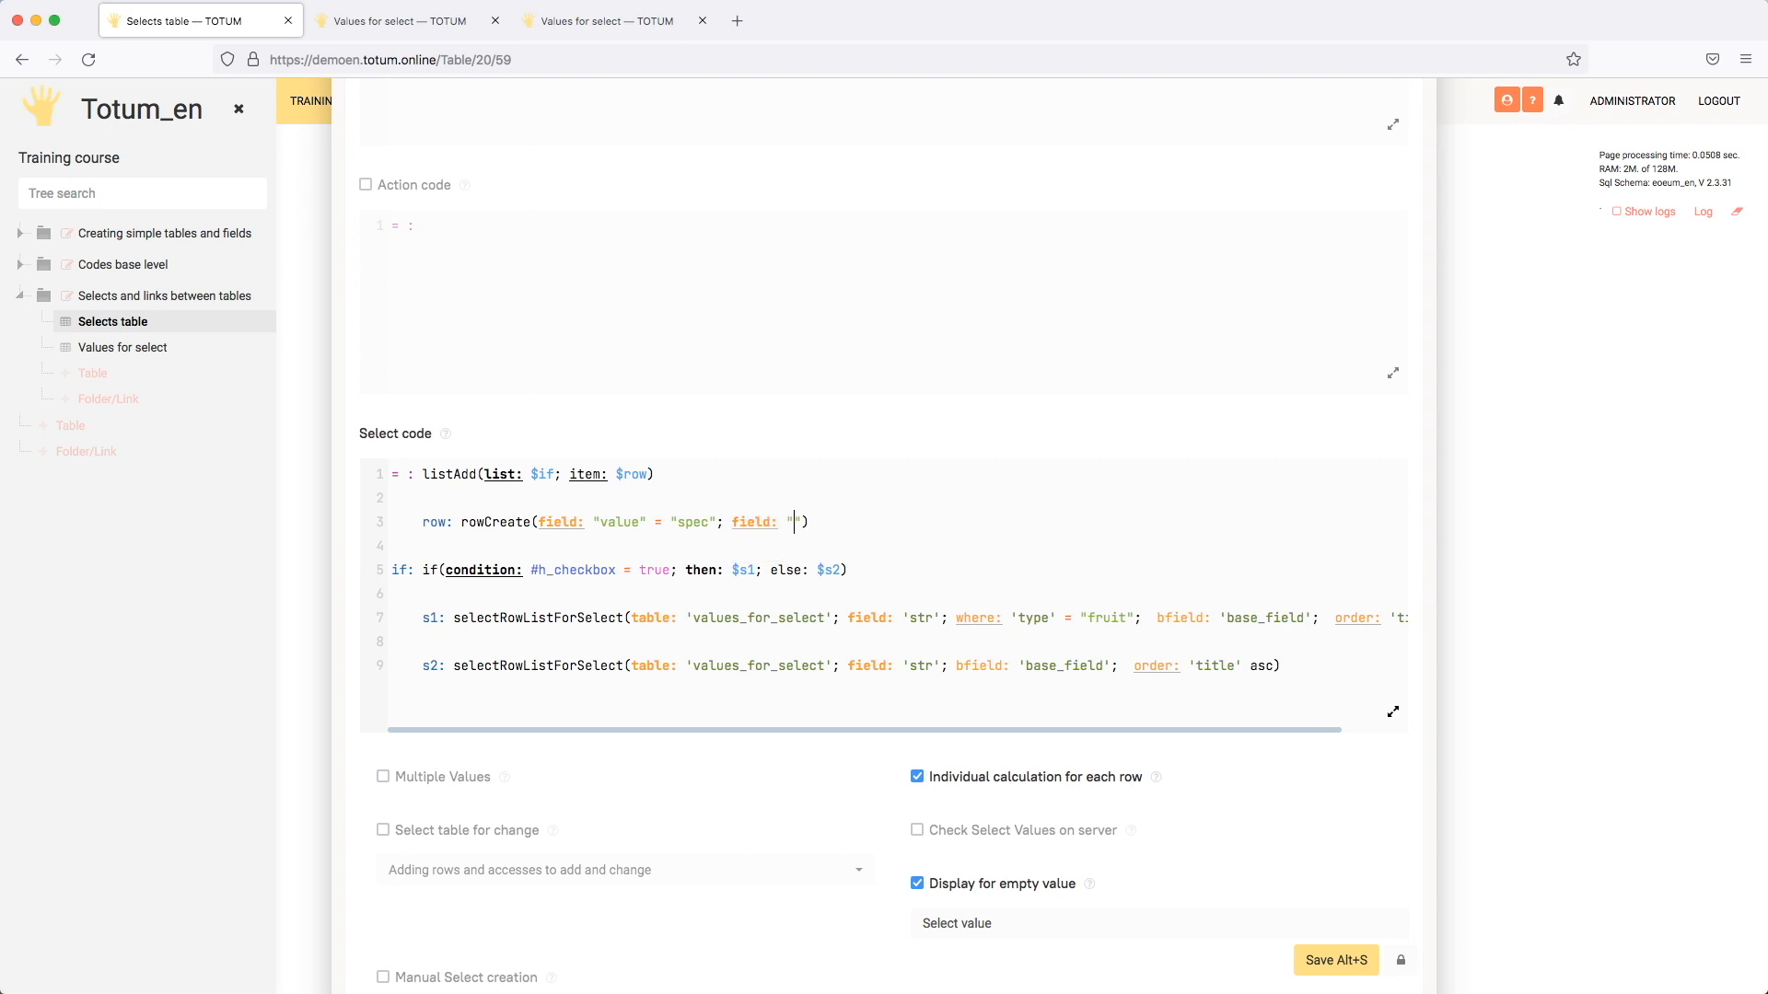
type("\"title\" = ")
type("\"\"")
type("Tomato")
key("alt+s")
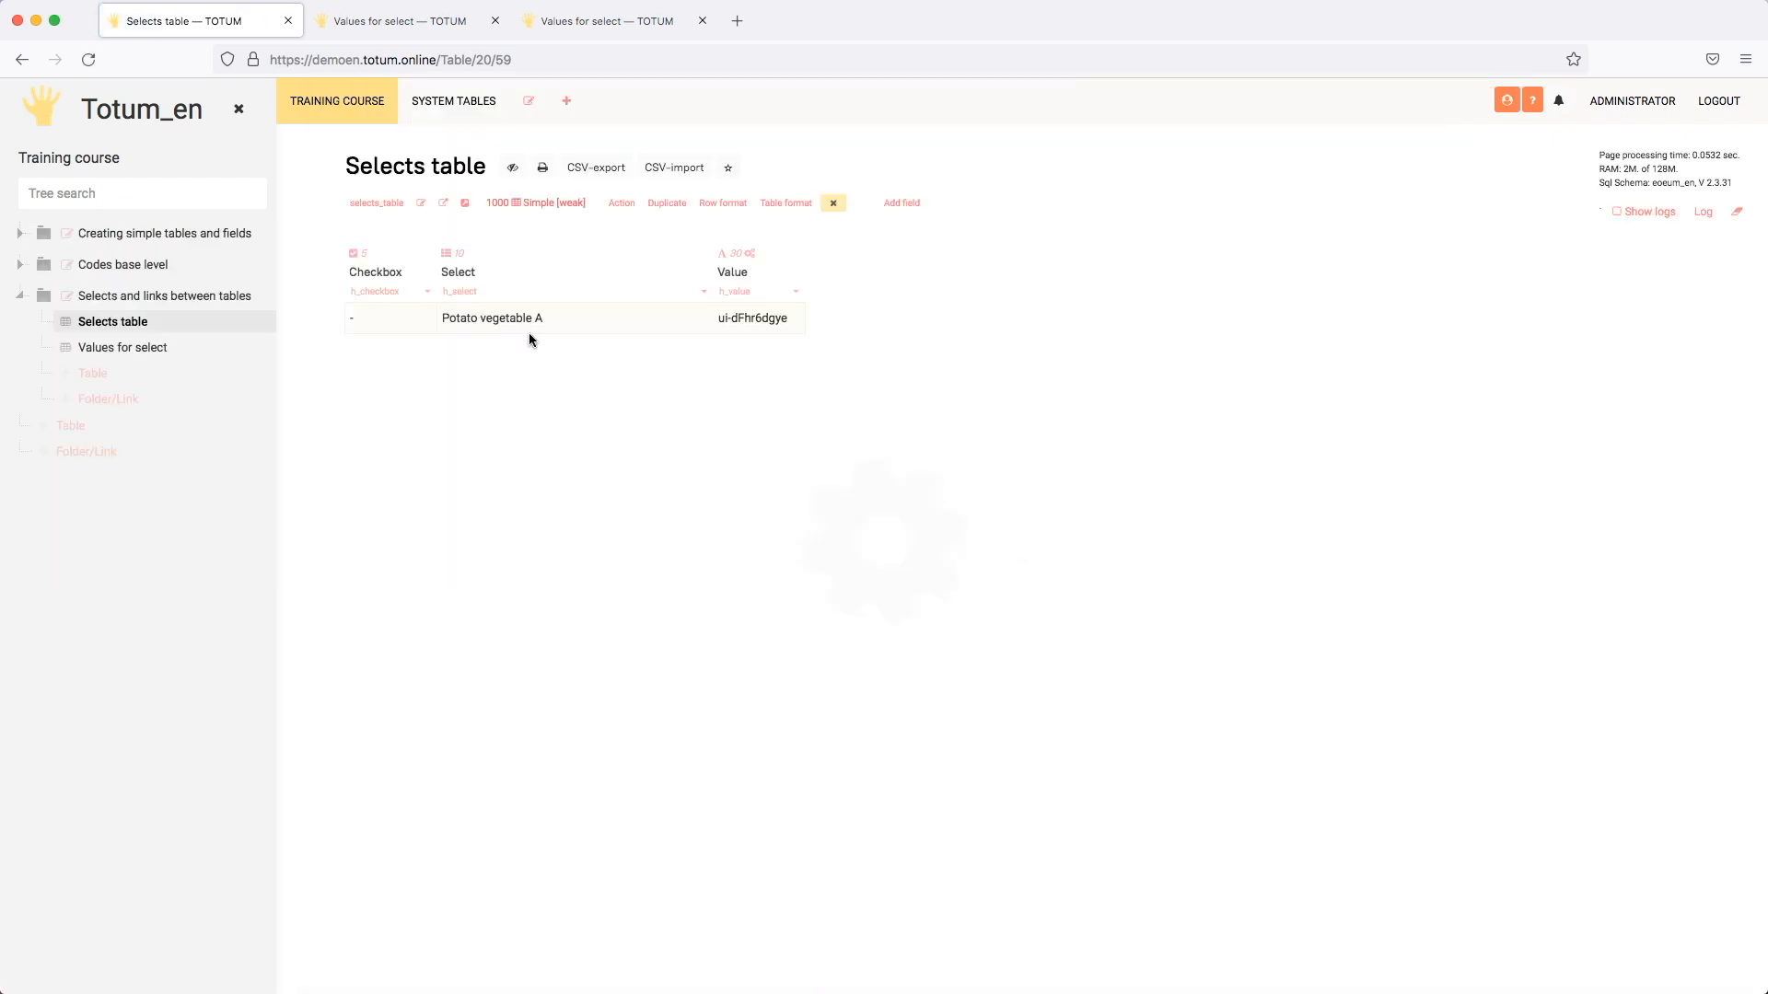
Step: Choose Tomato in the Select field and check the cell's detail view
double_click(561, 322)
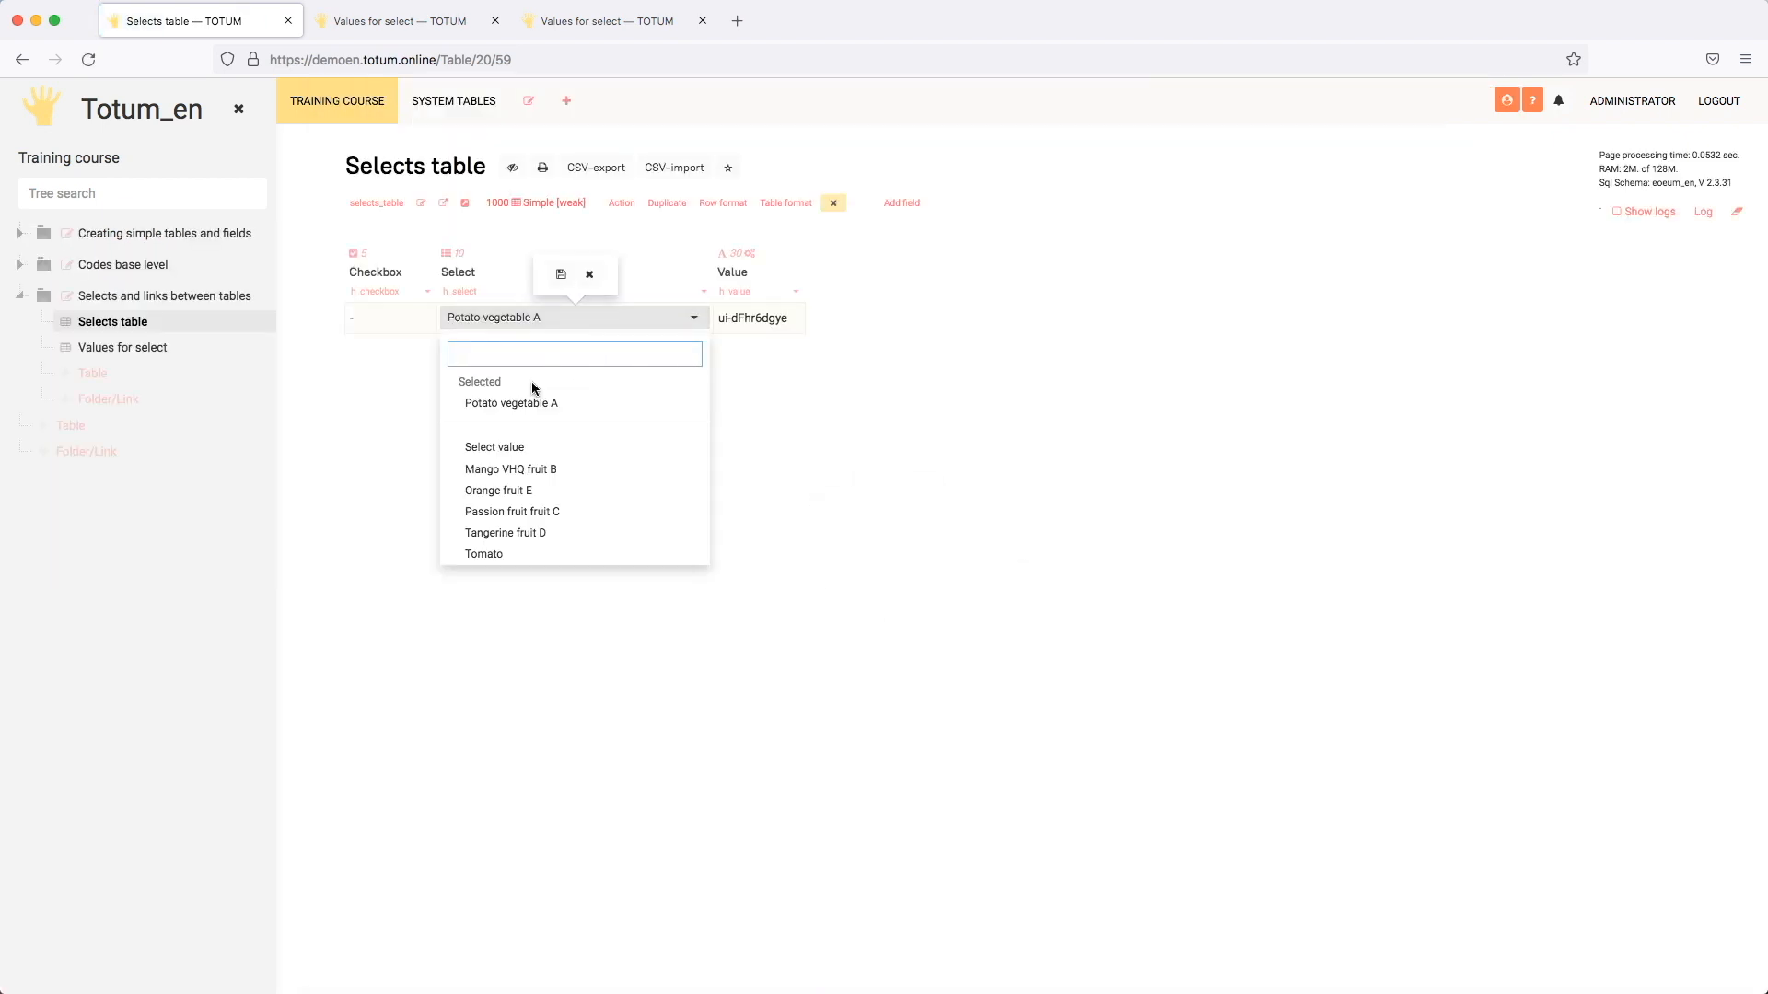
left_click(494, 558)
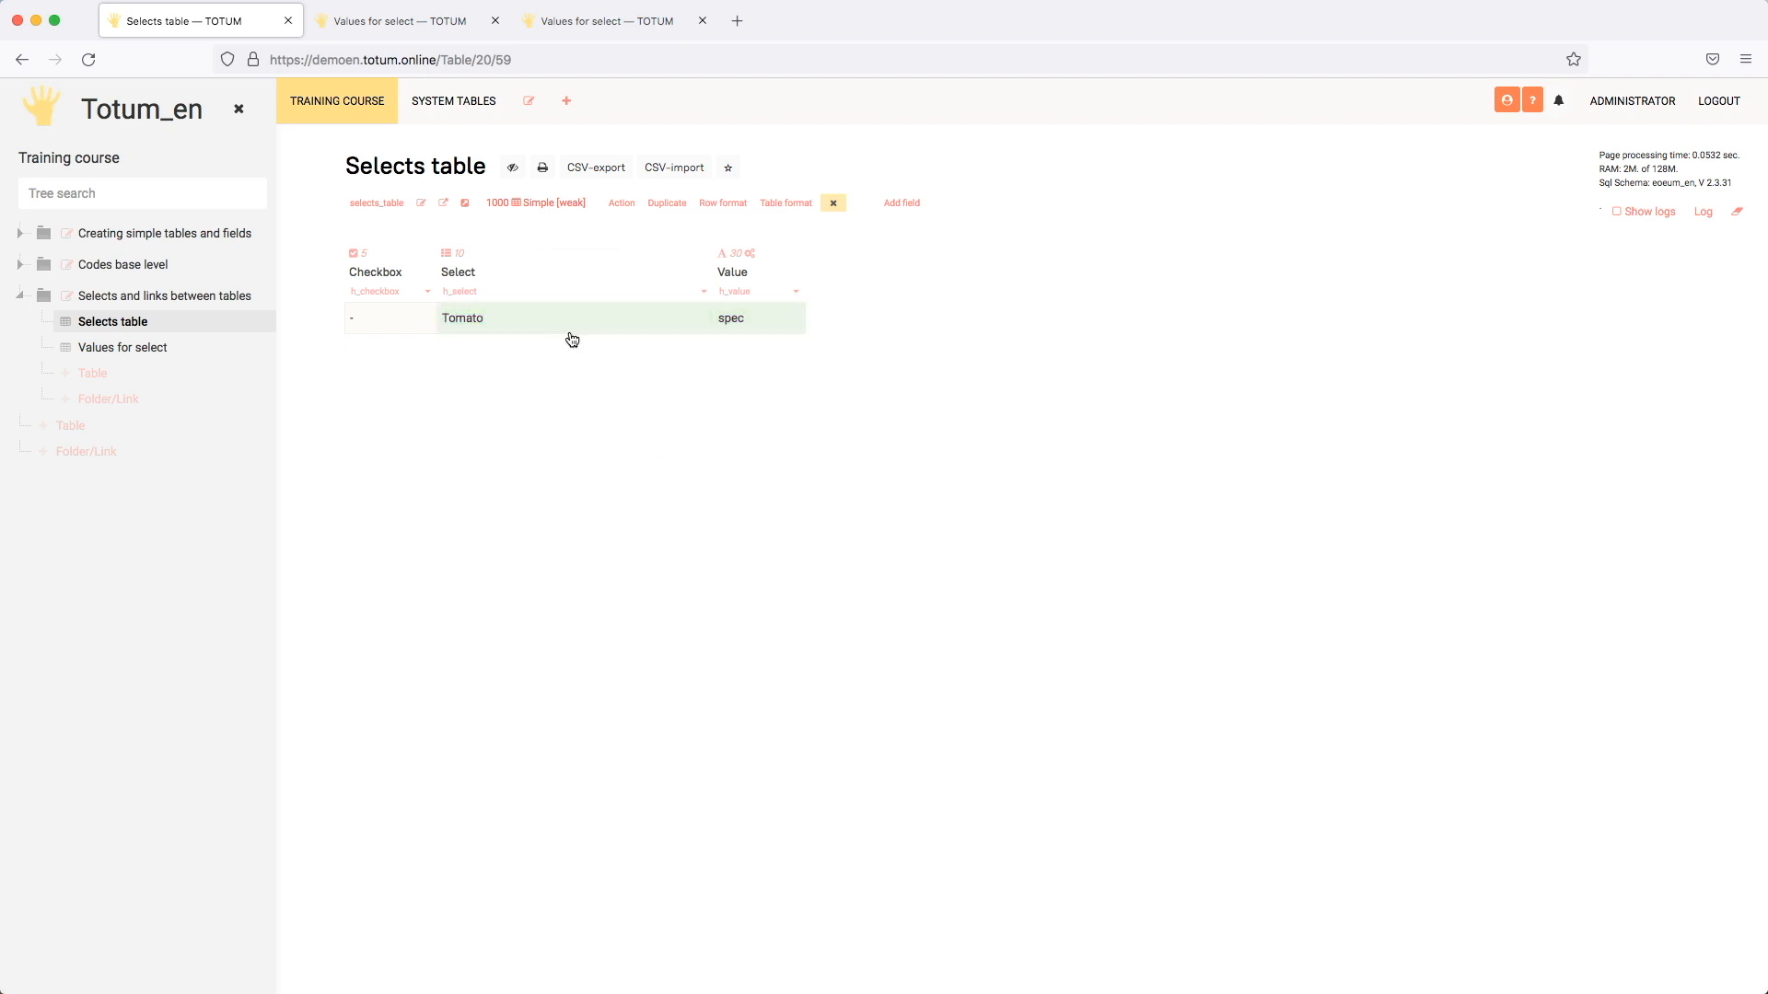
left_click(607, 325)
double_click(750, 396)
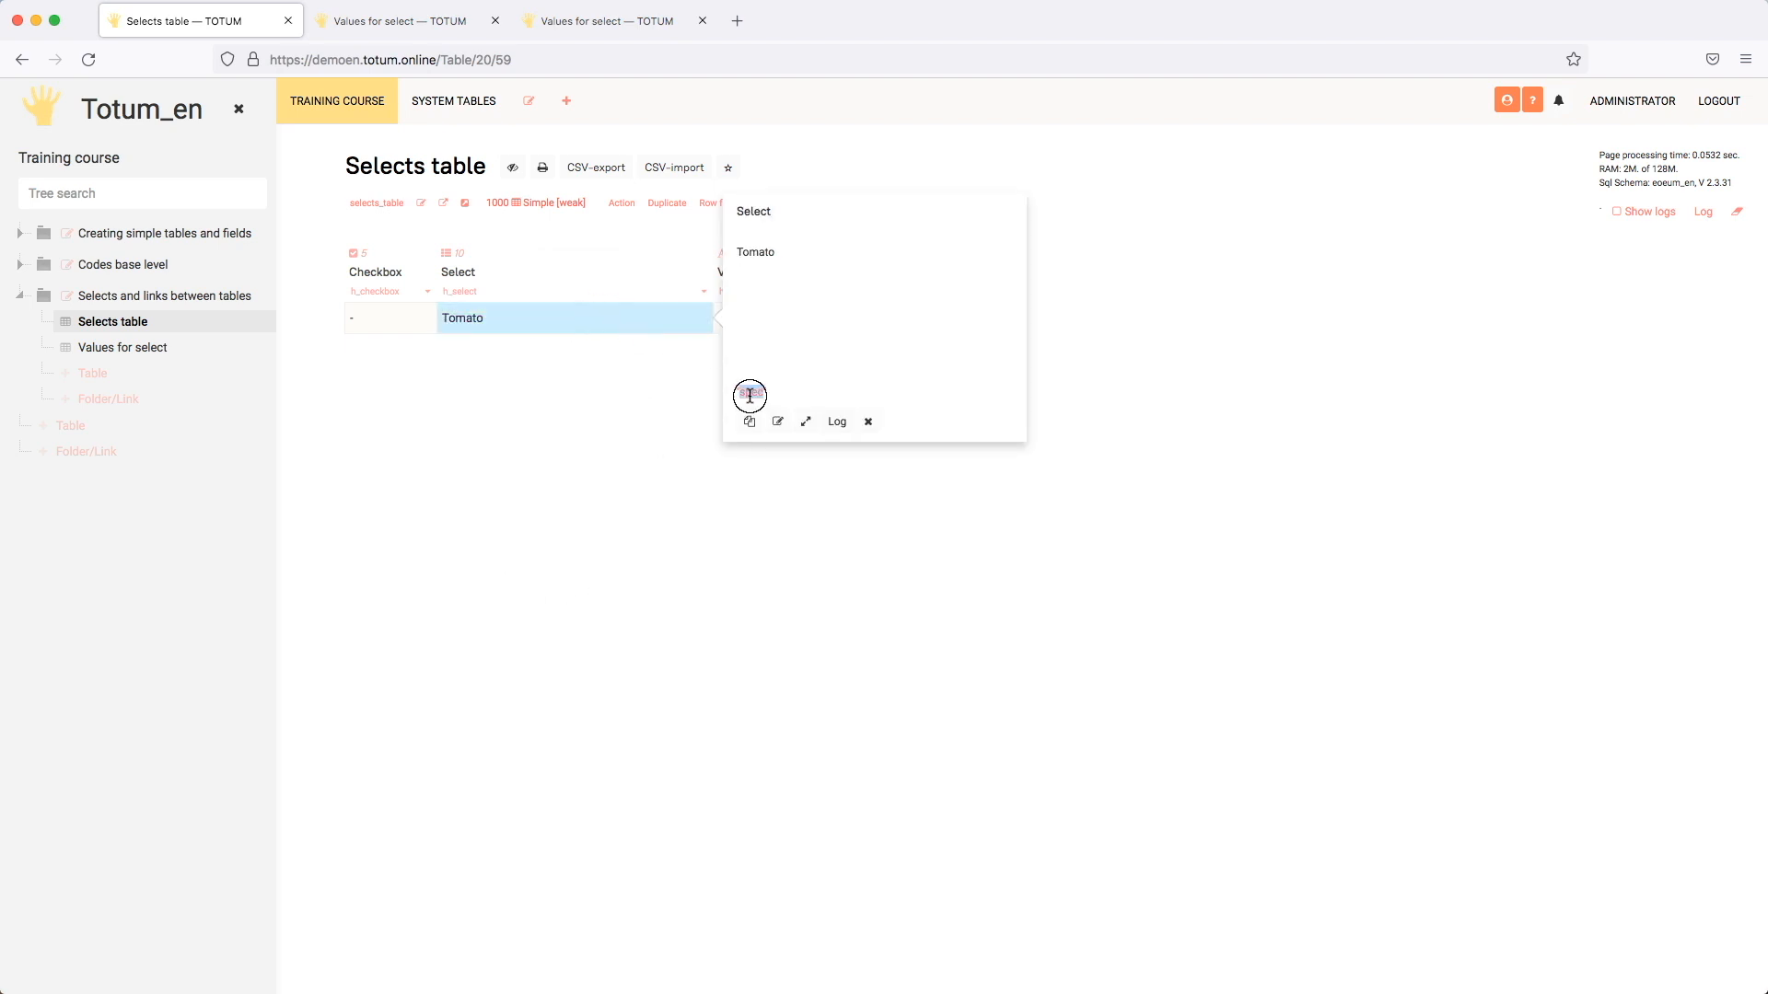
left_click(650, 326)
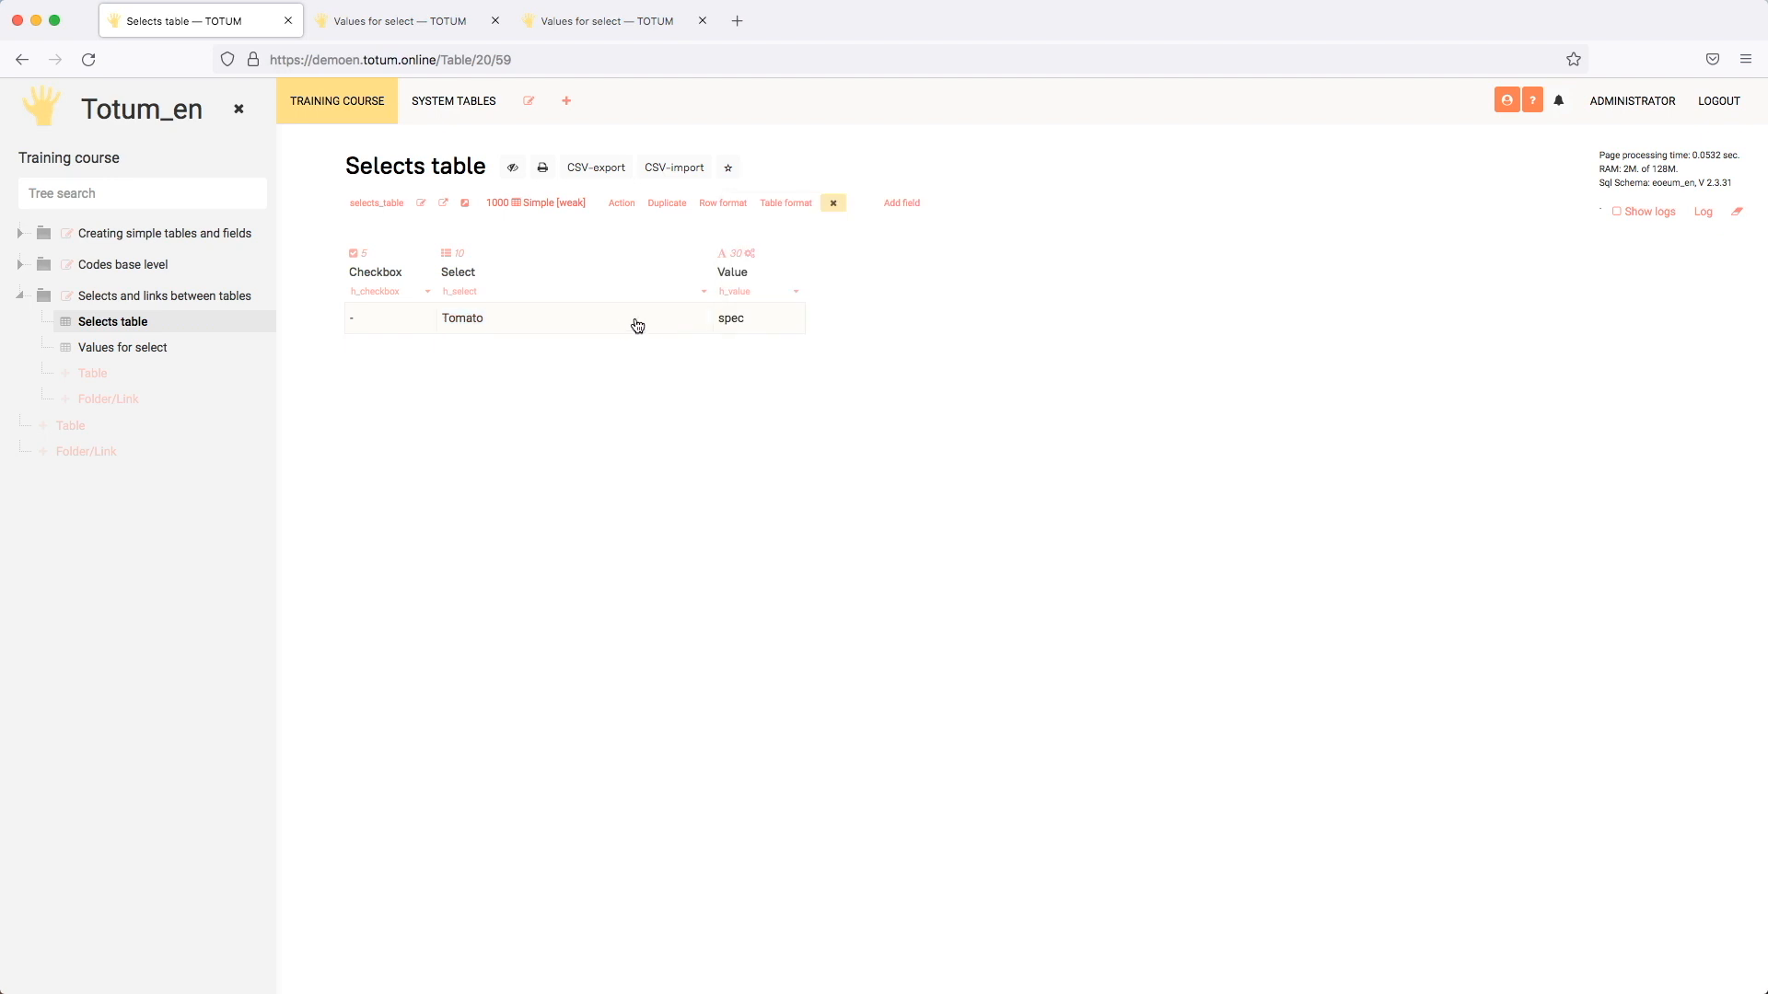
Step: Reopen the Select field's select code and examine the value and title fields of the rowCreate call
left_click(704, 291)
scroll(755, 374, "down", 20)
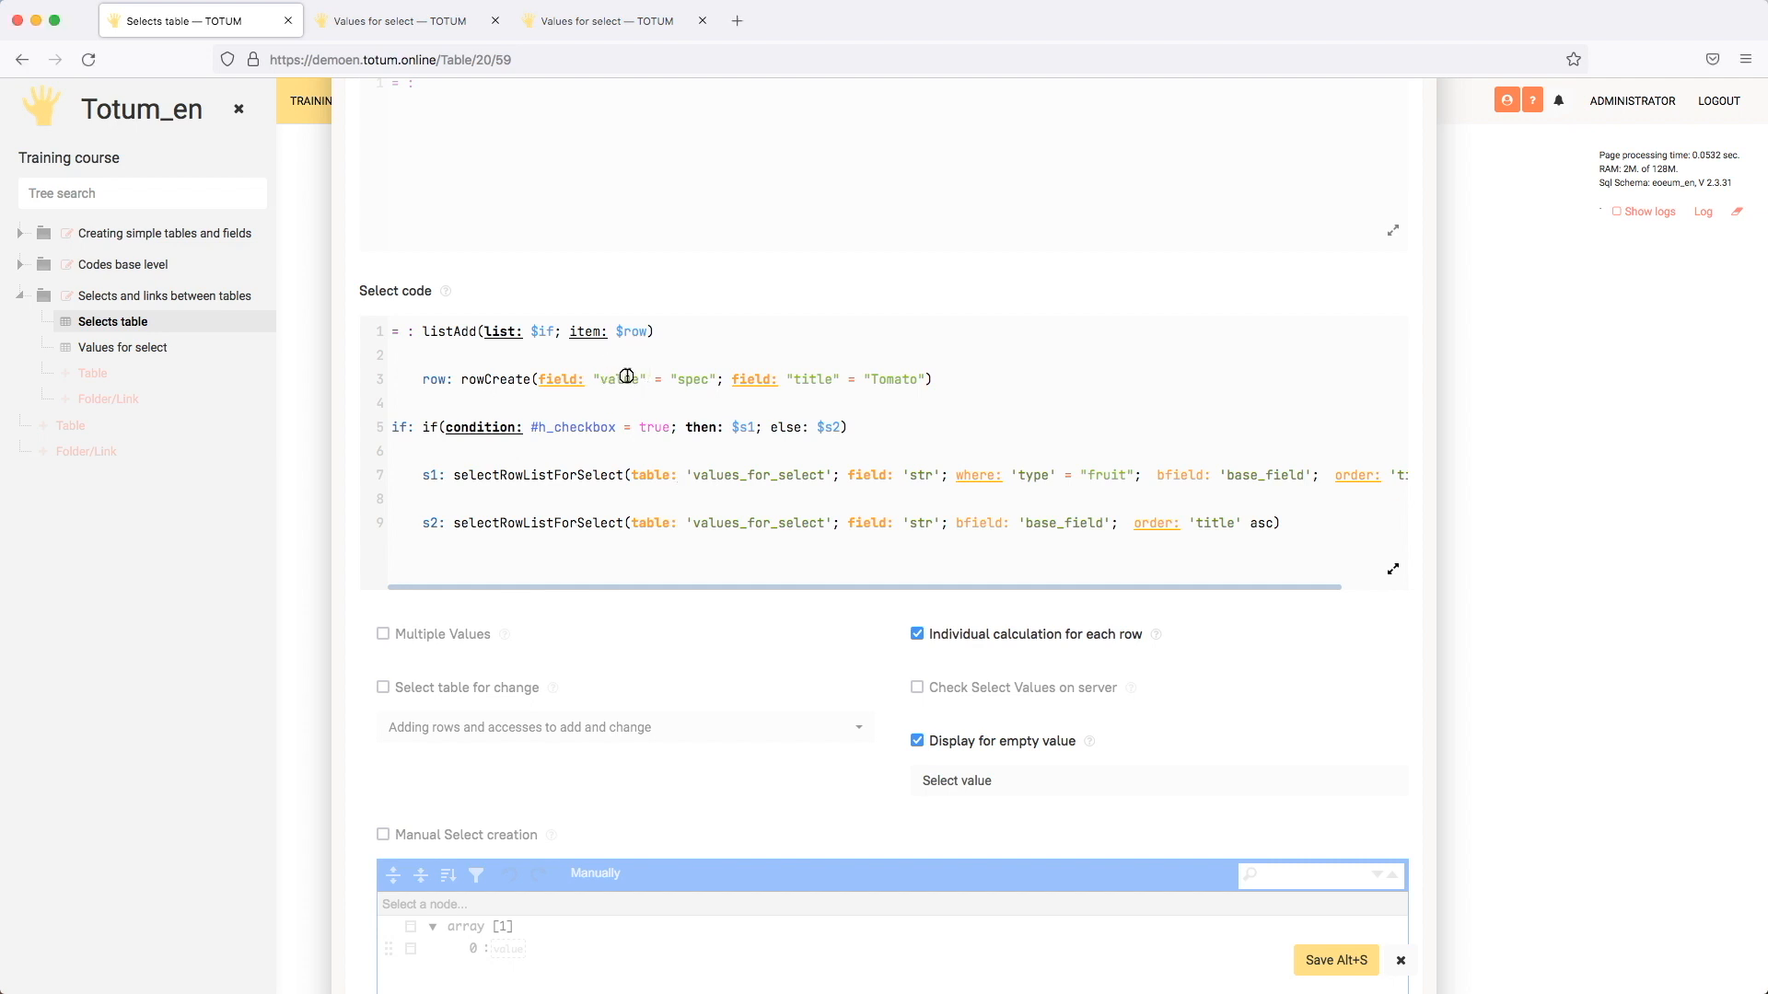
left_click_drag(623, 377, 824, 379)
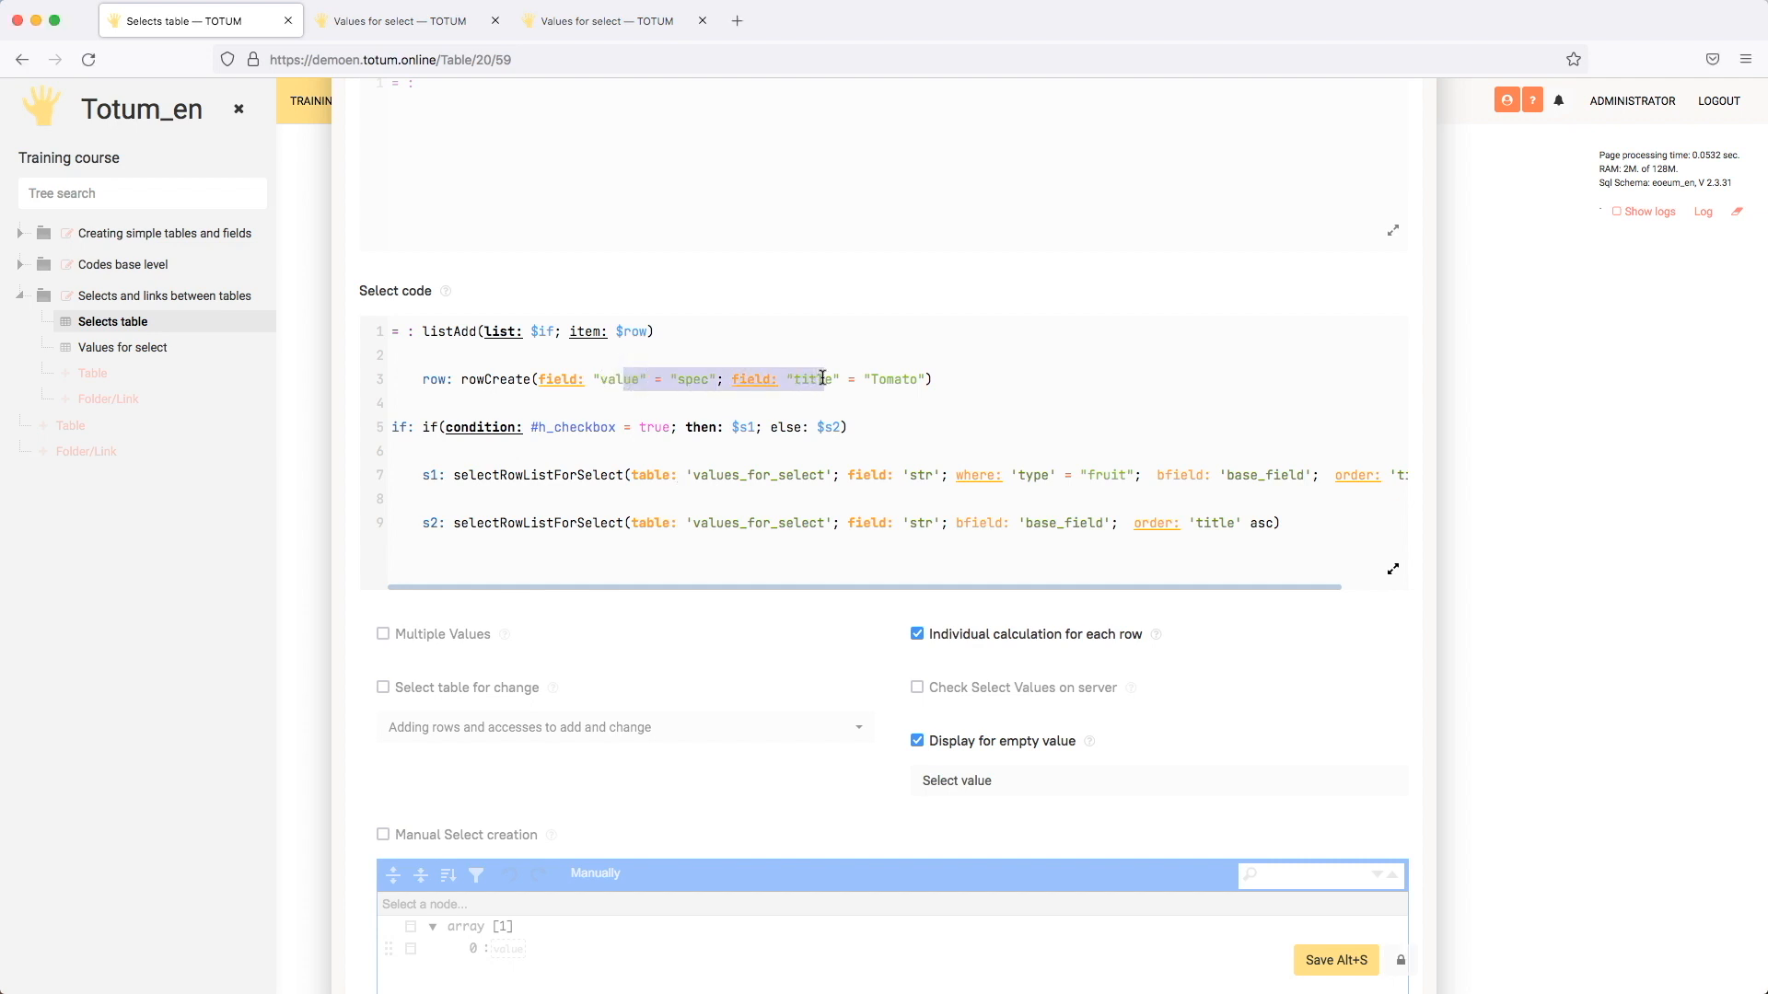
left_click(724, 381)
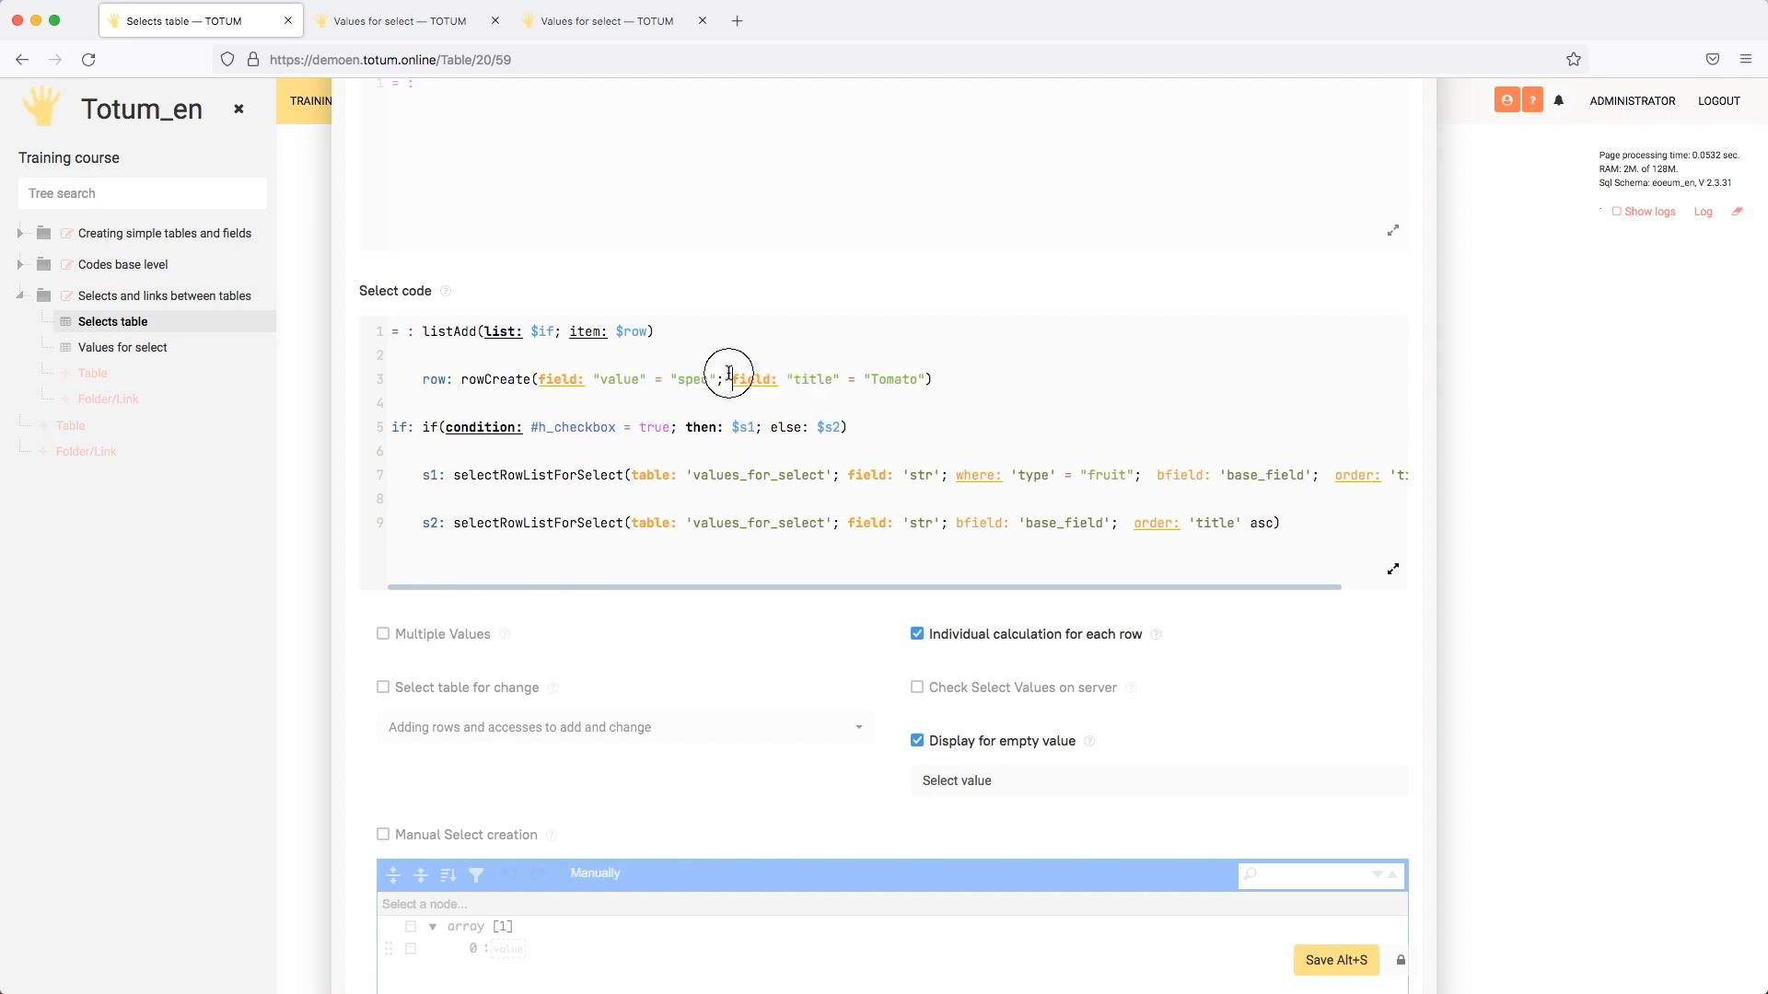